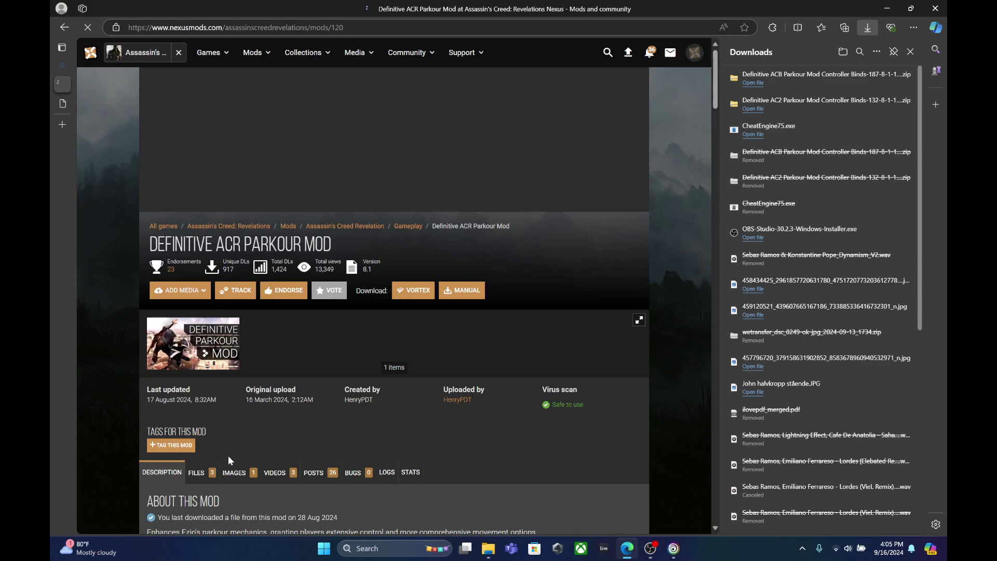
Manually download the Definitive ACR Parkour Mod Controller Binds main file using the free slow download.
left_click(197, 473)
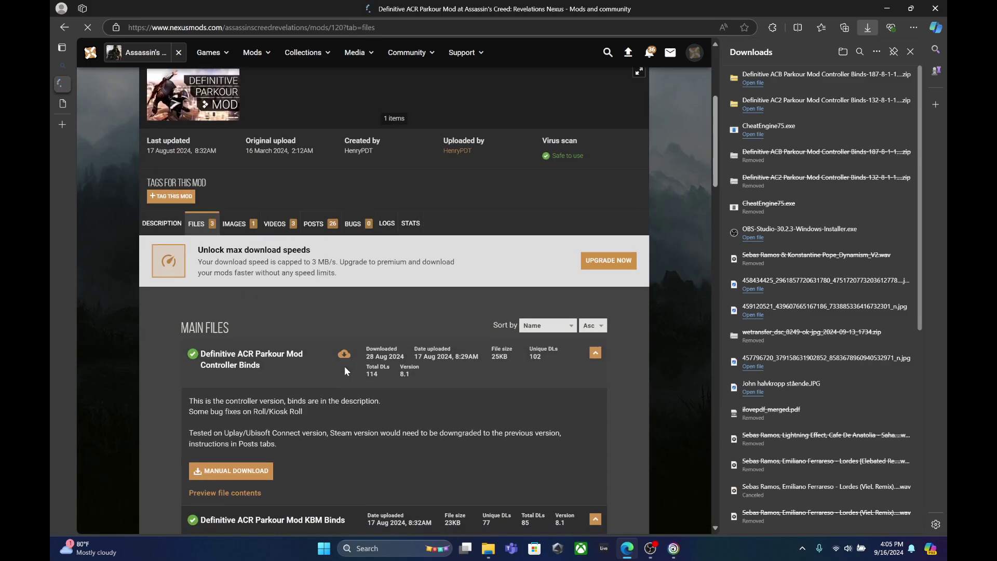
scroll(345, 367, "down", 4)
left_click(231, 276)
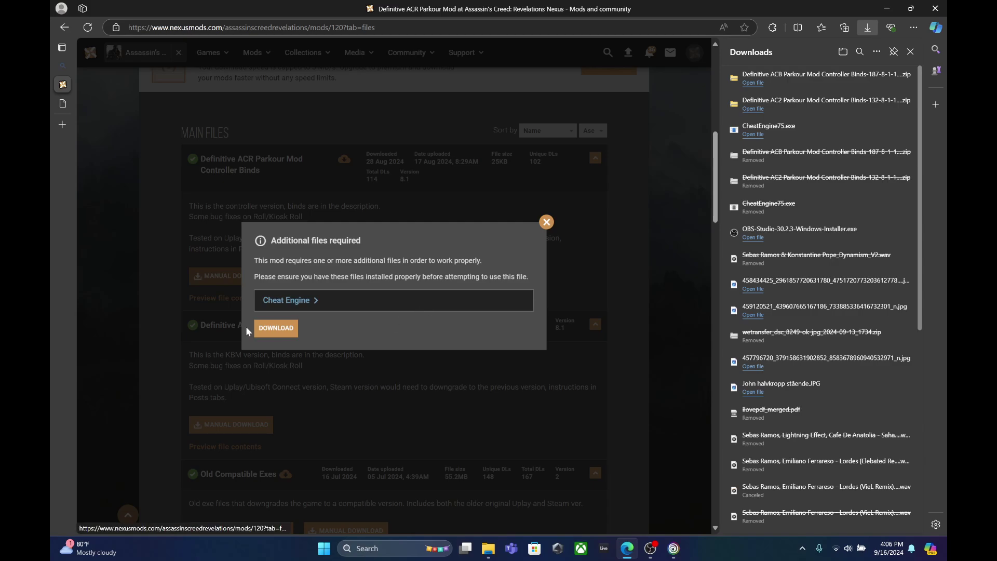
left_click(271, 329)
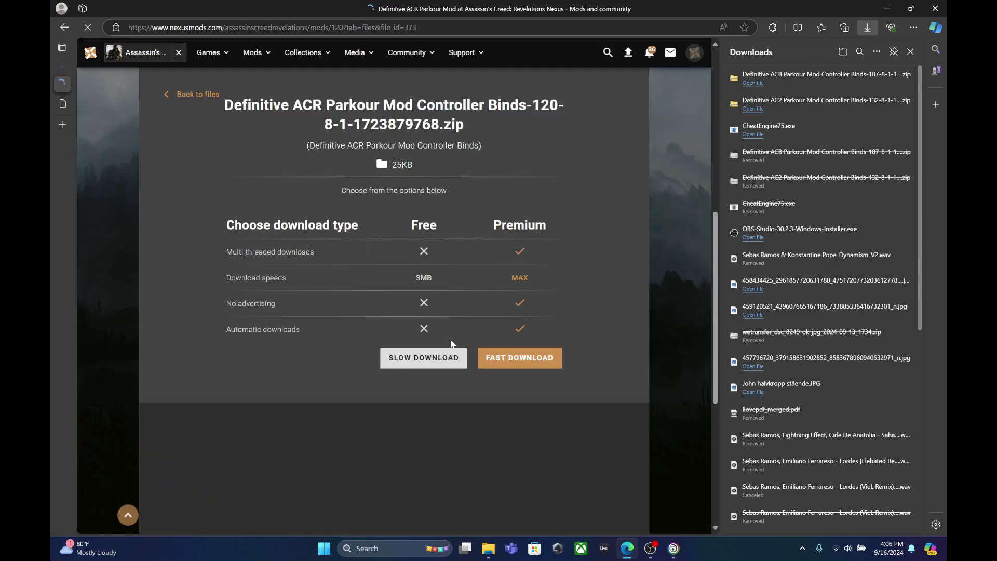
left_click(434, 358)
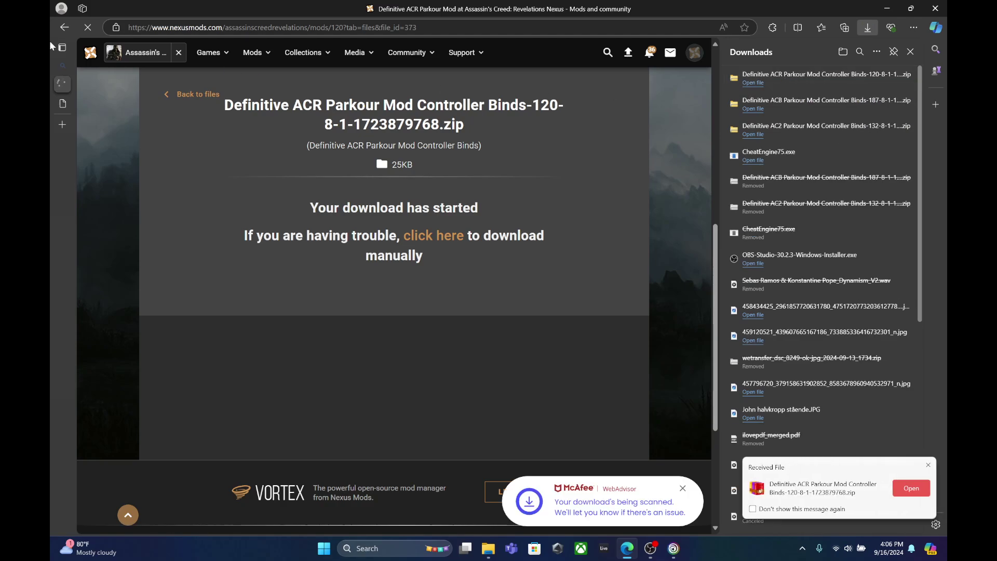
Manually download the Old Compatible Exes file with the slow download option, then return to the mod's file list.
left_click(64, 27)
scroll(162, 150, "down", 8)
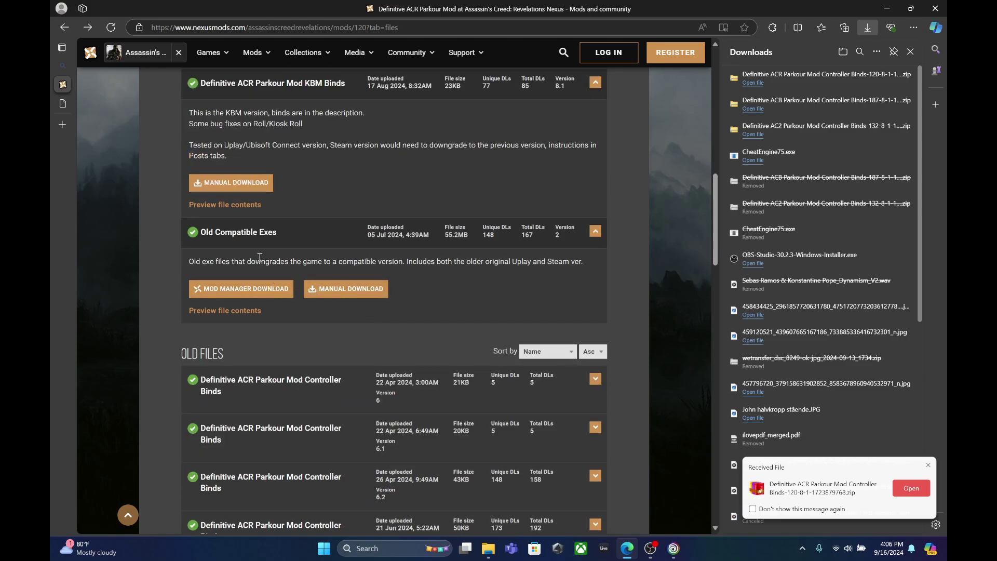
left_click(330, 294)
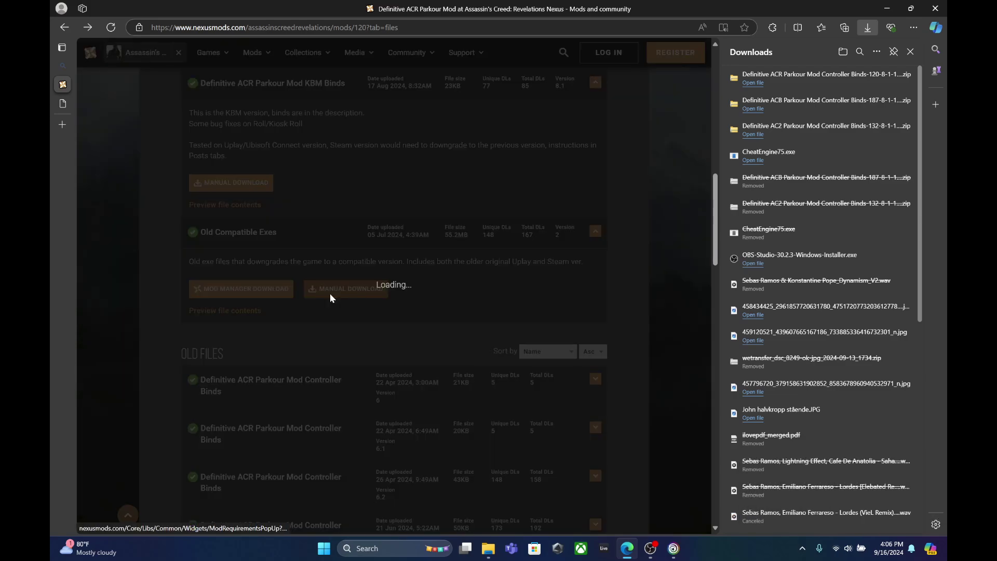
left_click(276, 328)
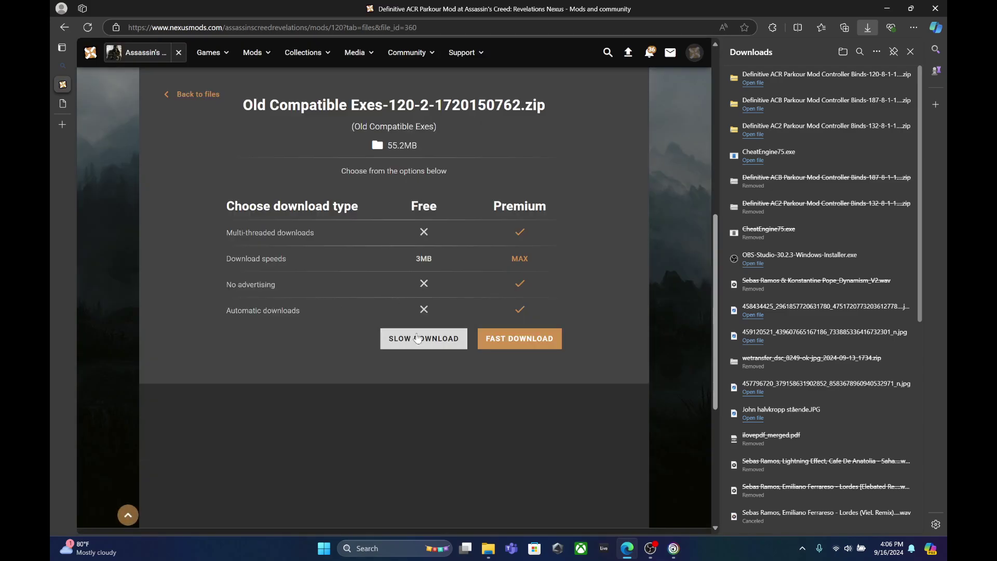
left_click(418, 338)
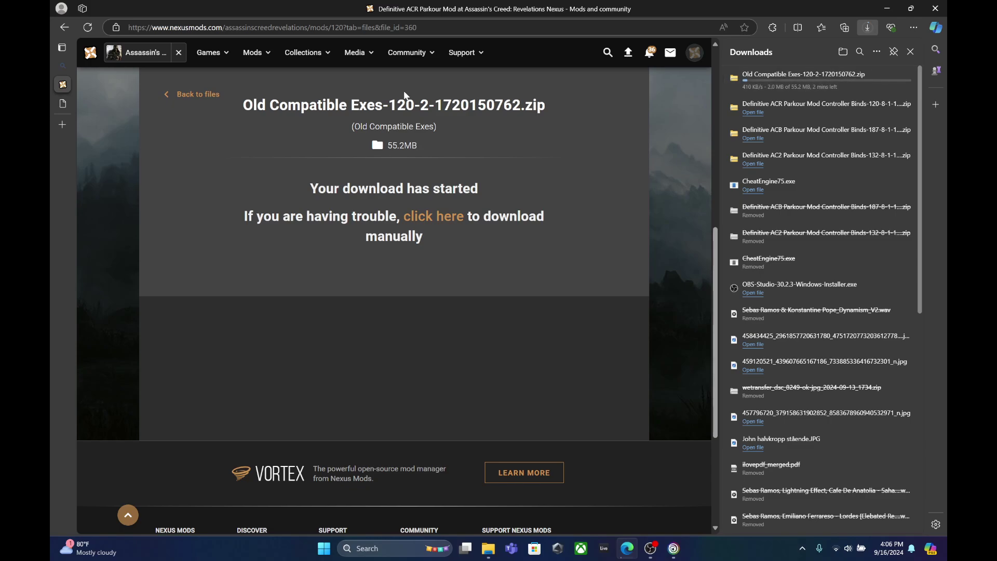
left_click(67, 32)
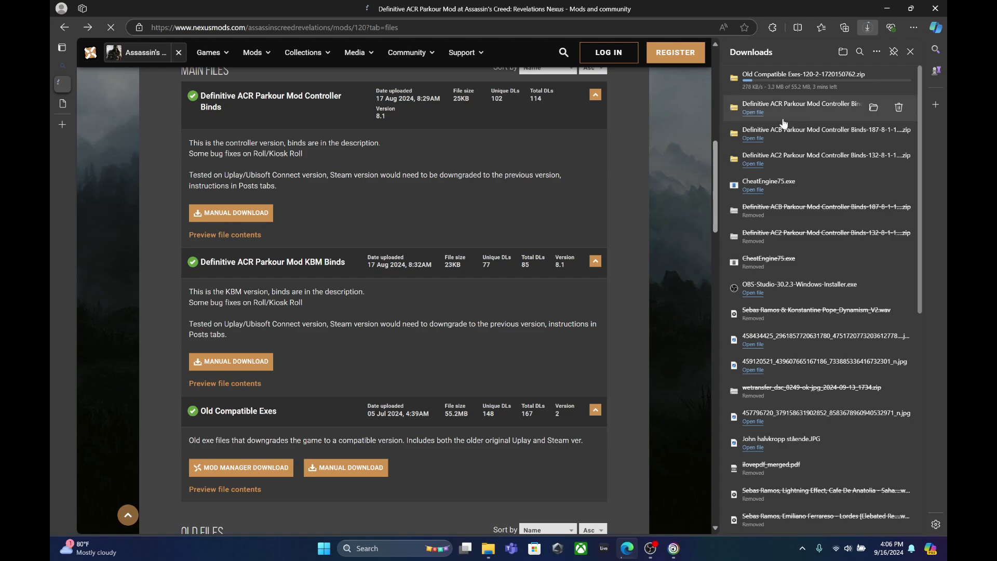
Switch to File Explorer and launch CheatEngine75.exe from the Downloads folder, with English as the setup language.
left_click(489, 548)
left_click(96, 172)
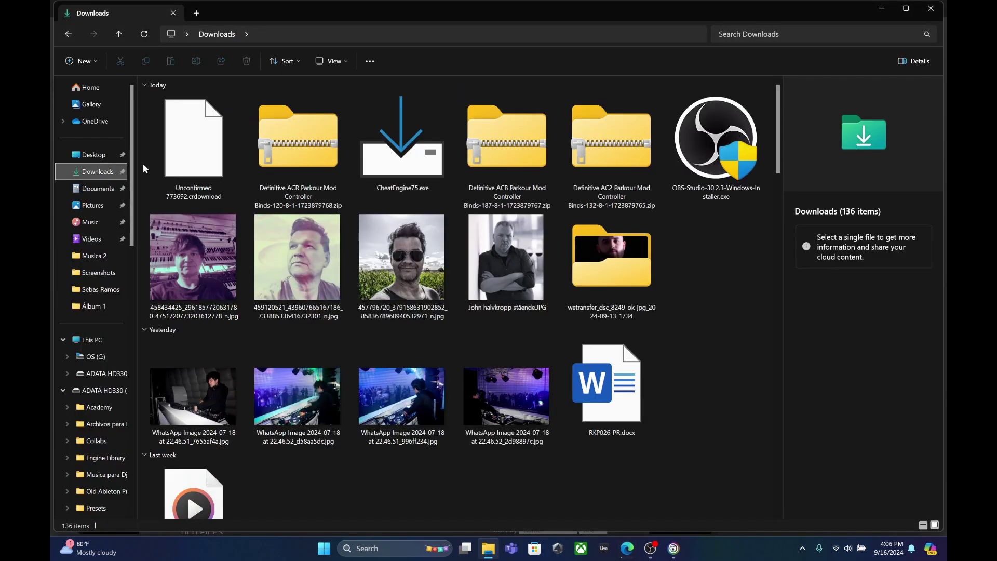
double_click(418, 175)
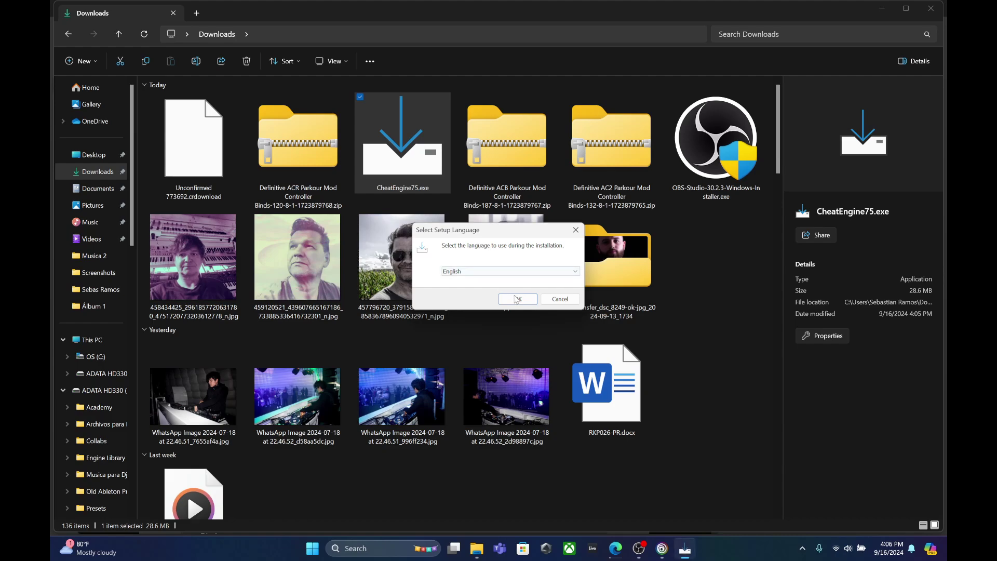
left_click(517, 300)
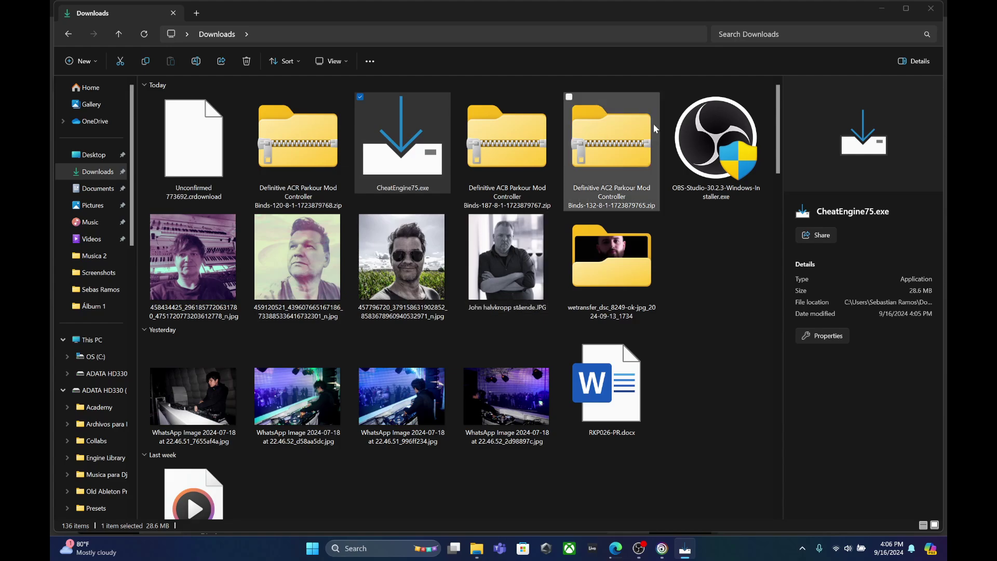
Clear the windows covering the CheatEngine installer and proceed through it, declining RAV Endpoint Protection Elite and accepting the Opera offer.
left_click(882, 8)
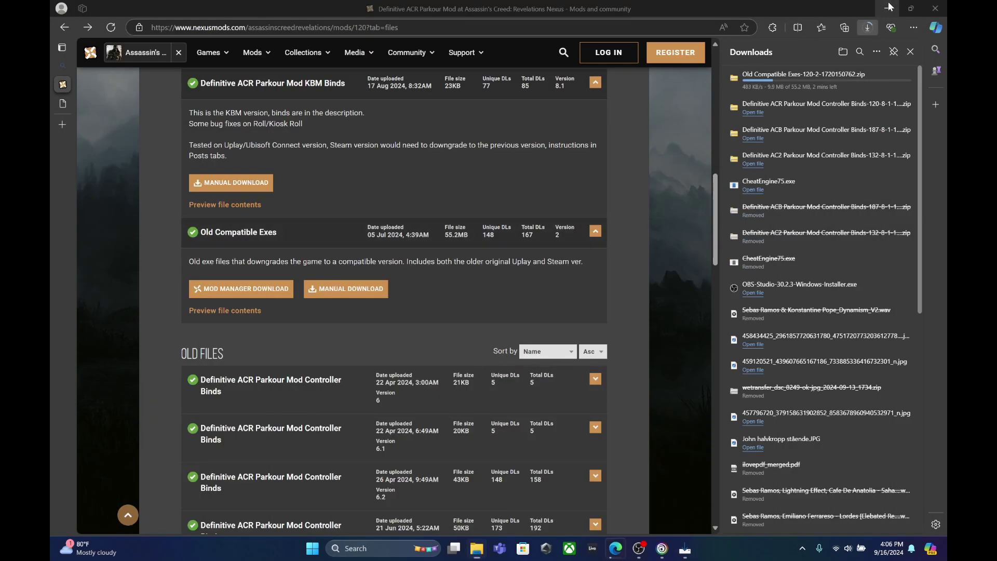
left_click(887, 8)
left_click(789, 5)
left_click(791, 7)
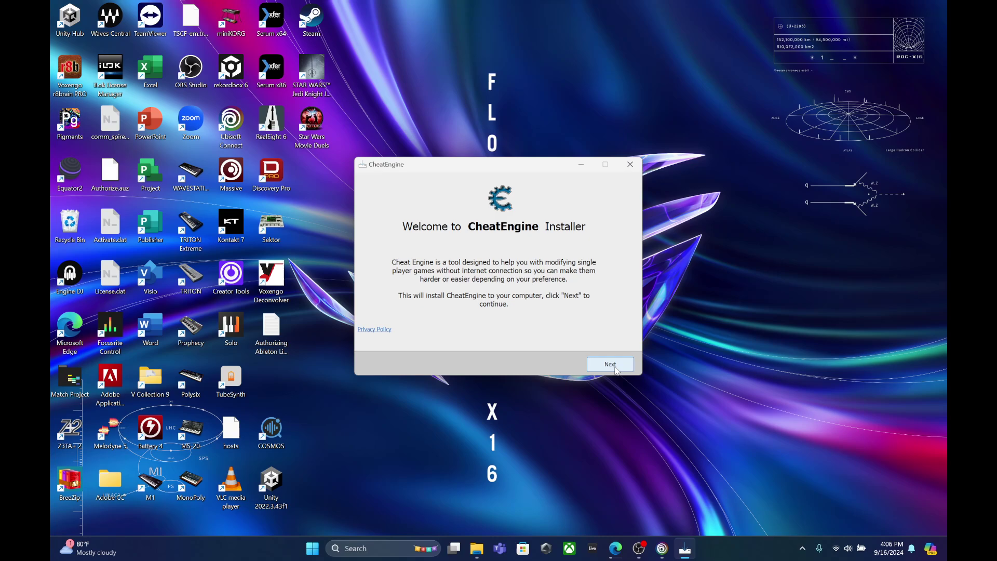
left_click(615, 370)
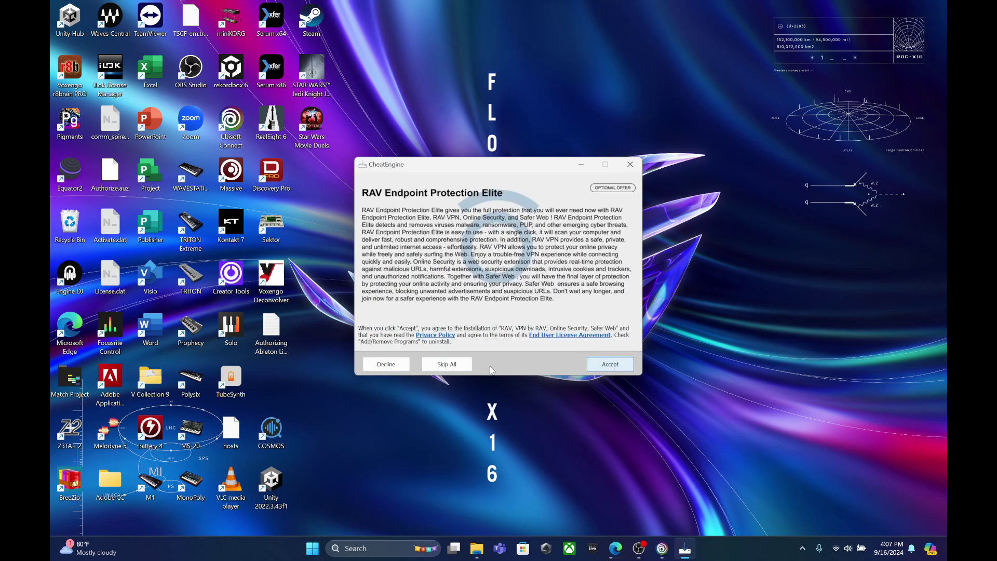
left_click(386, 364)
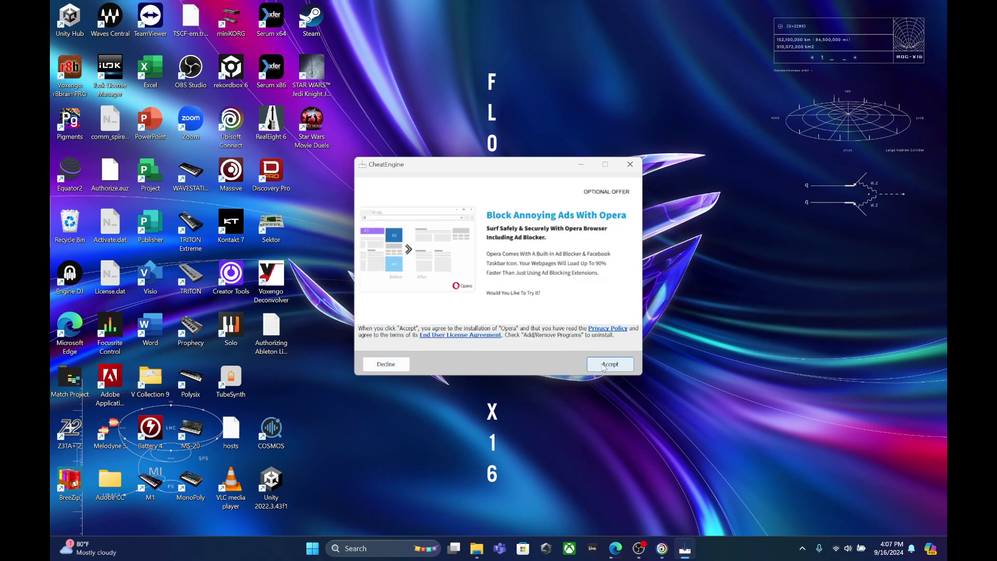
left_click(603, 366)
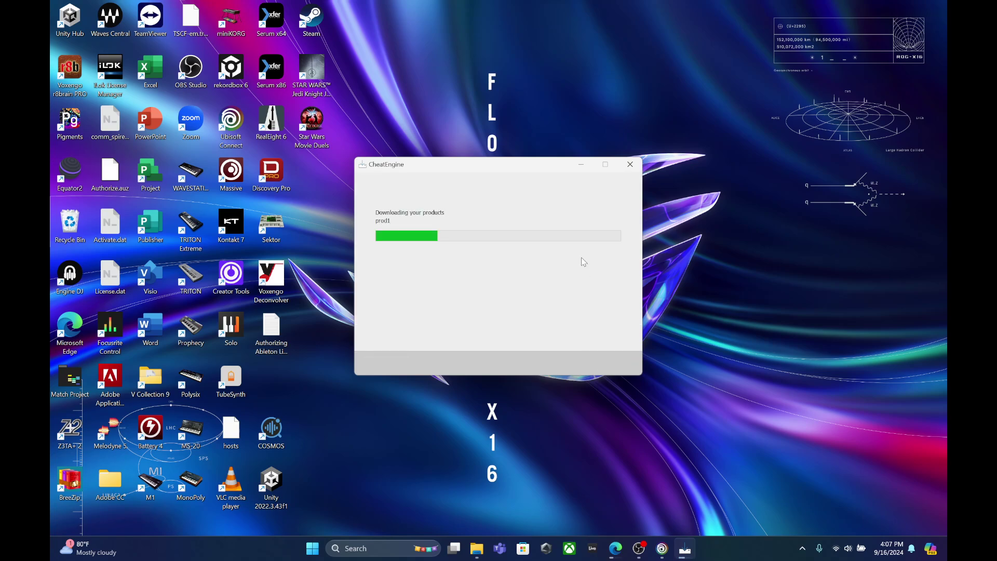
Finish the CheatEngine installer with launching the application on exit turned off.
left_click(615, 548)
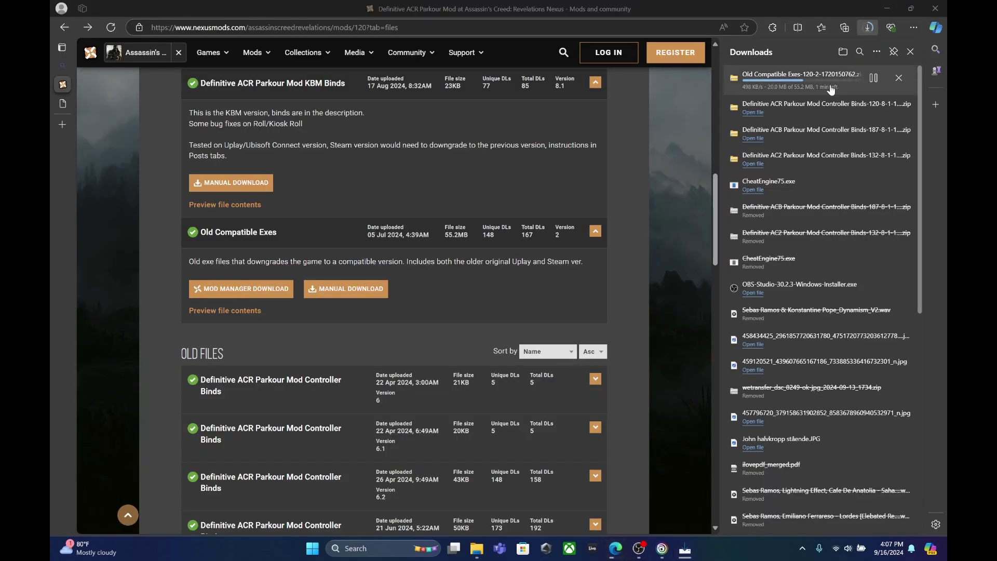
left_click(685, 548)
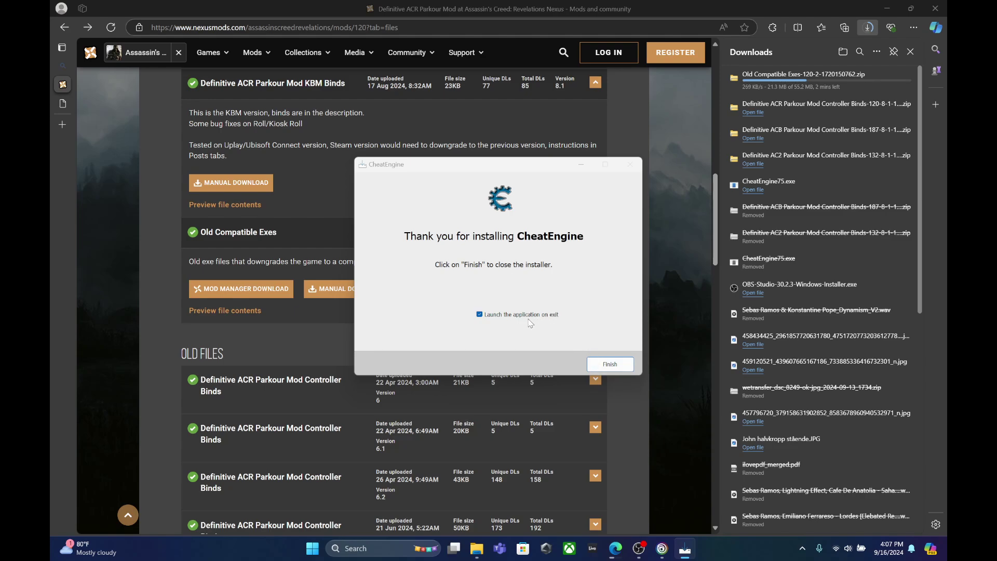
left_click(548, 316)
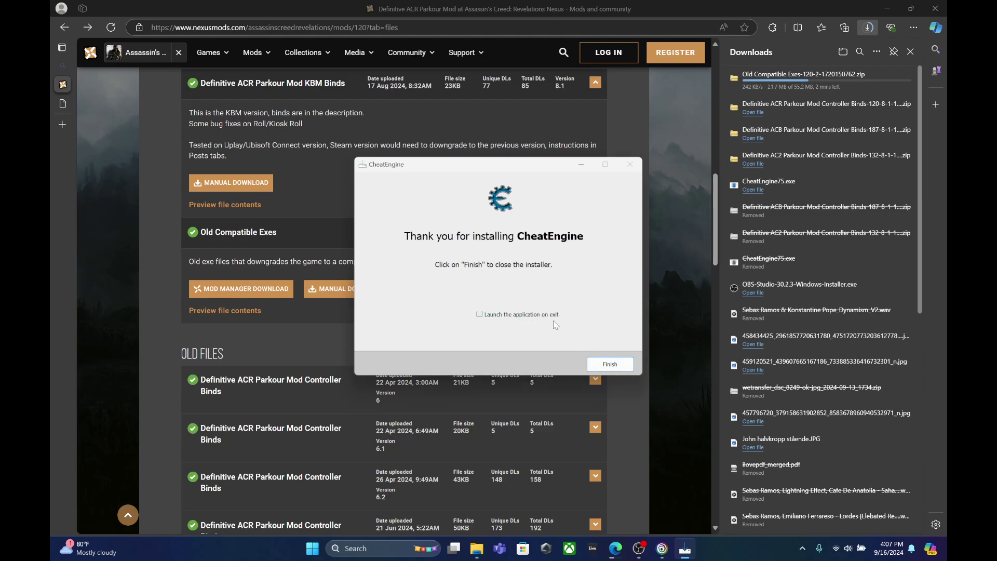
left_click(611, 365)
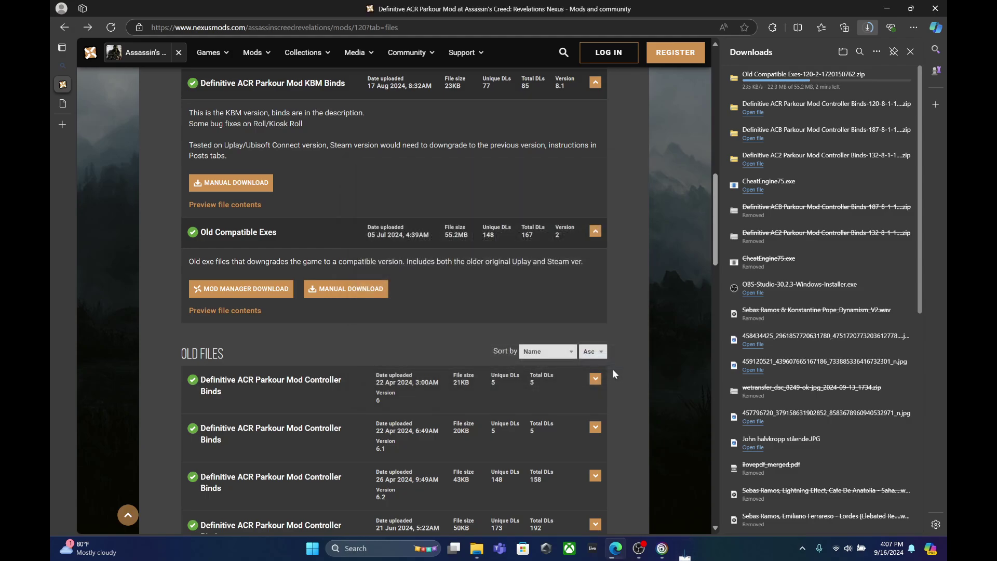
Check the desktop for the Cheat Engine shortcut and the browser for the progress of the Old Compatible Exes download.
left_click(887, 9)
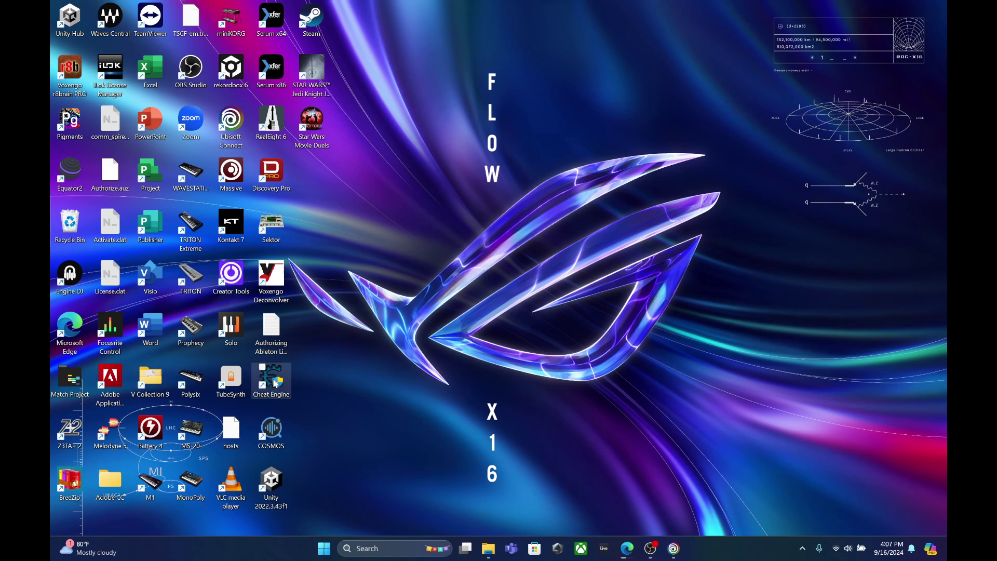
left_click(629, 552)
mouse_move(806, 98)
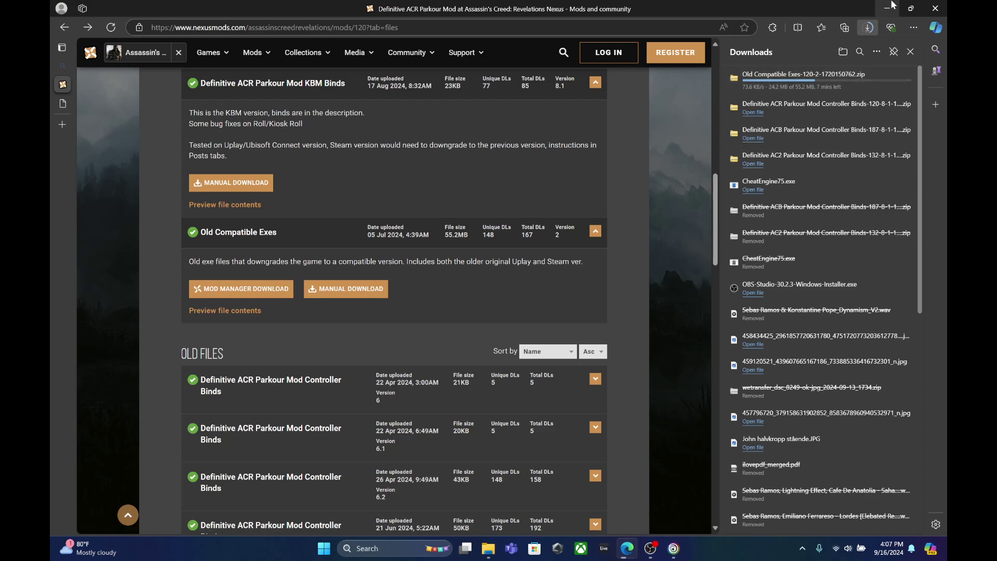
key("super+d")
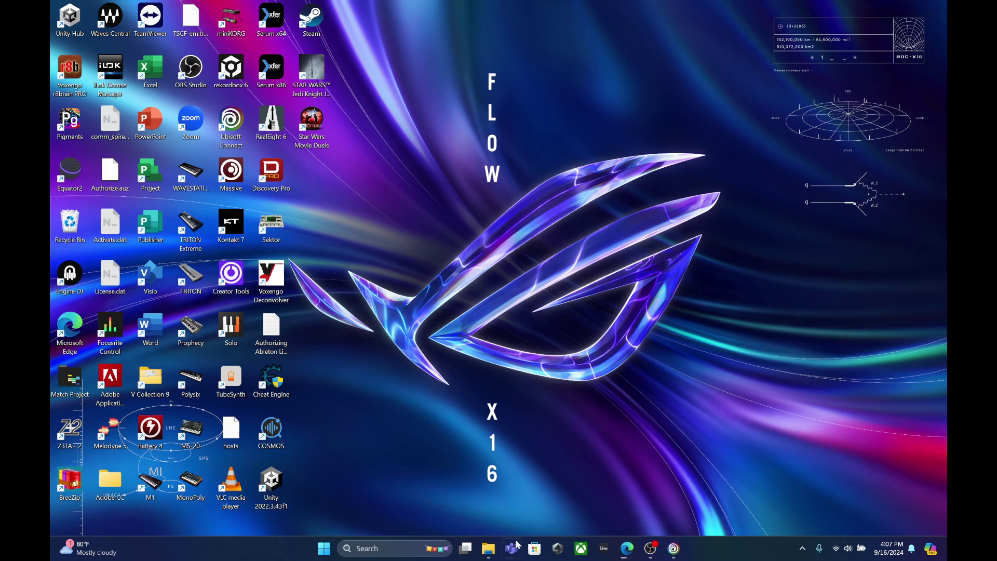
Extract the Definitive AC2 Parkour Mod Controller Binds zip into its own folder in Downloads and close the extracted folder's window.
left_click(489, 549)
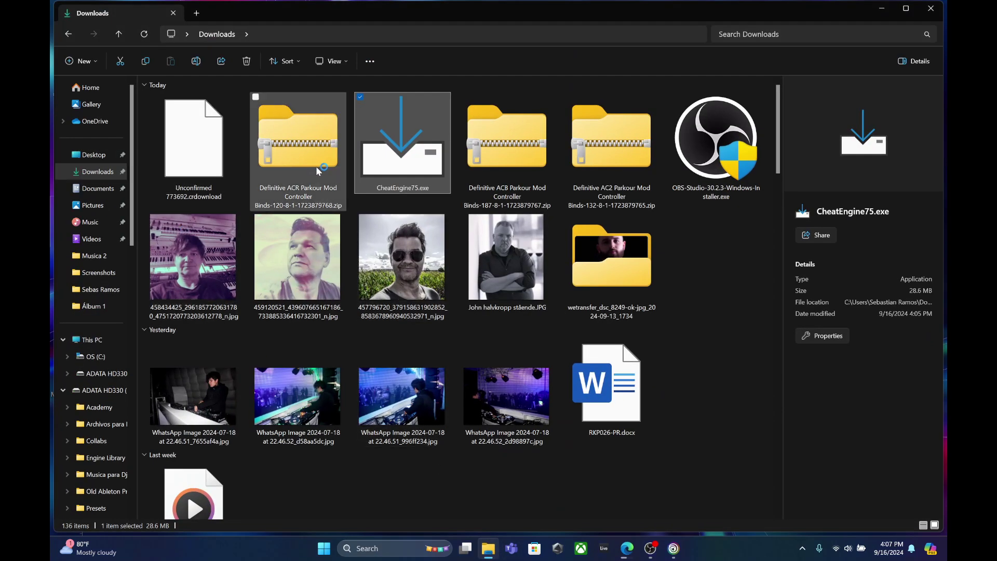
left_click(634, 153)
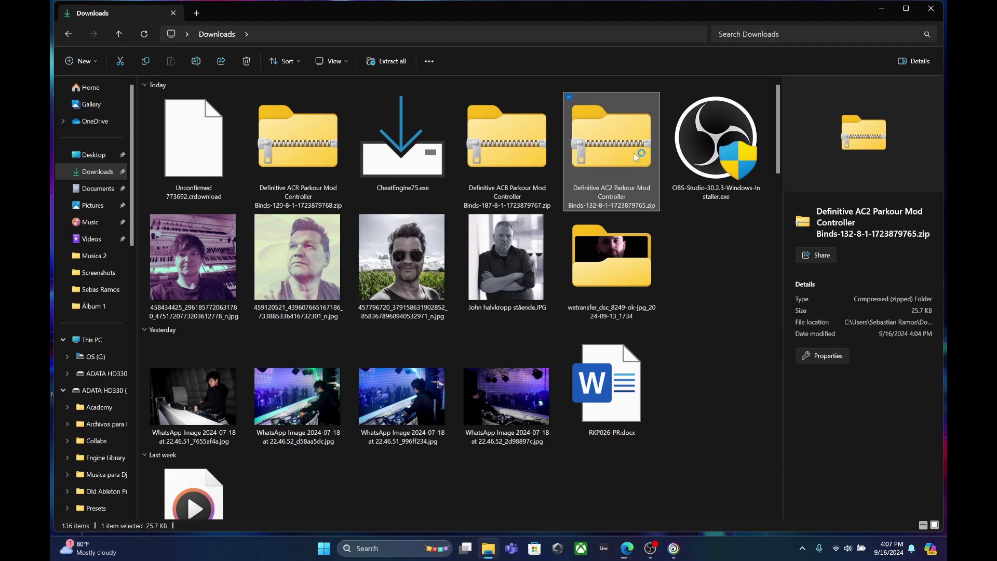
left_click(388, 60)
left_click(586, 381)
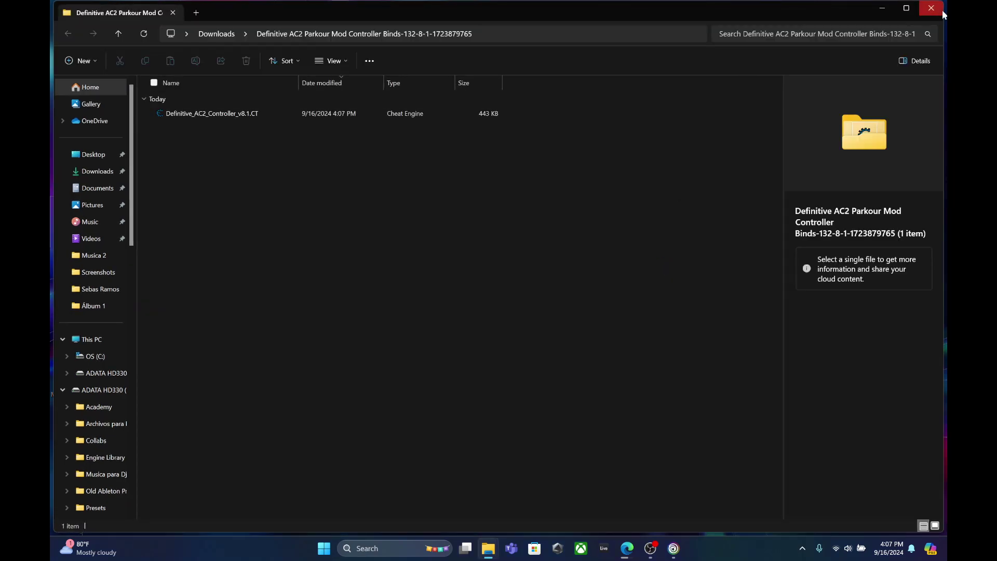
left_click(930, 8)
Extract the Definitive ACB Parkour Mod Controller Binds zip into its own folder in Downloads and close the extracted folder's window.
left_click(546, 167)
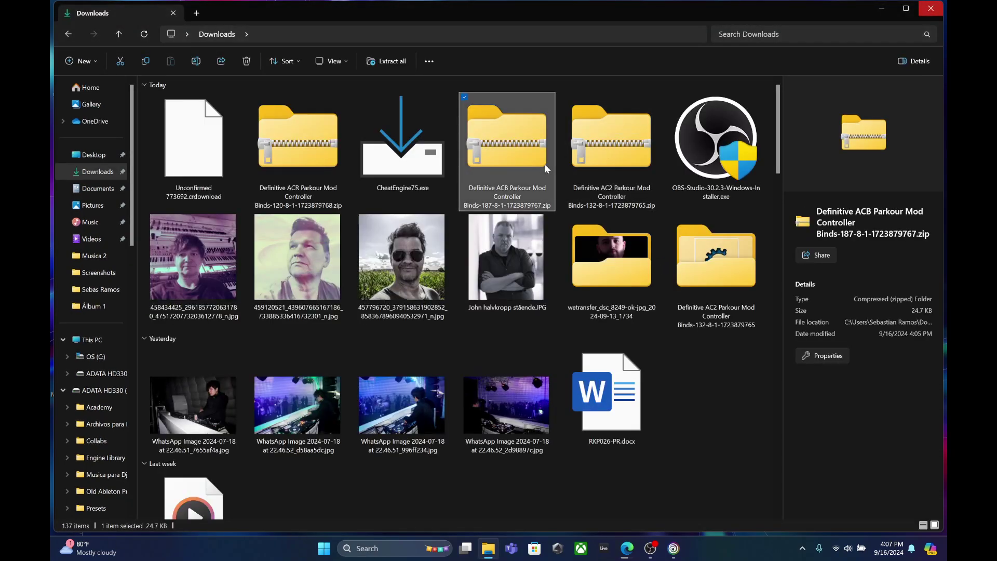
left_click(389, 61)
left_click(599, 384)
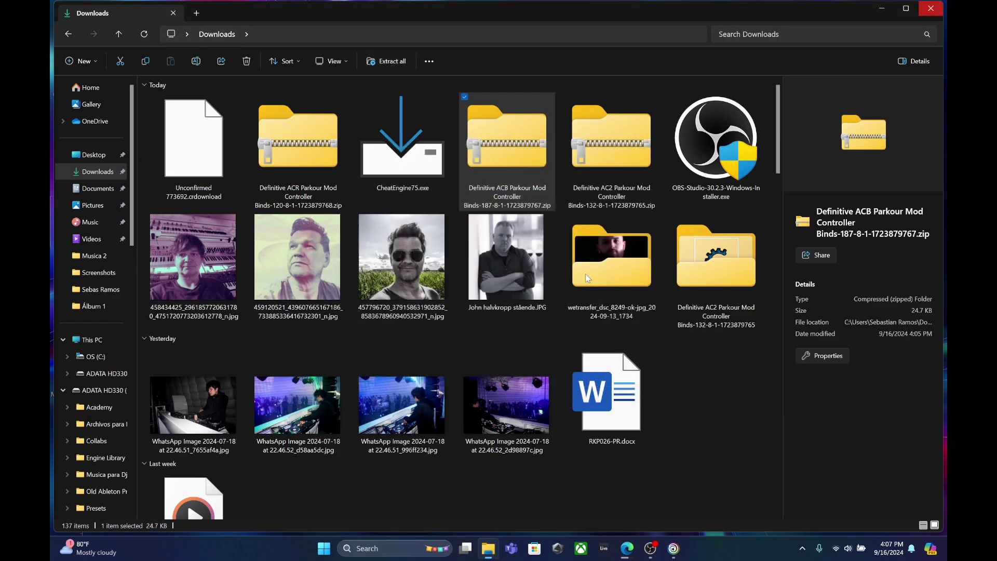
left_click(935, 10)
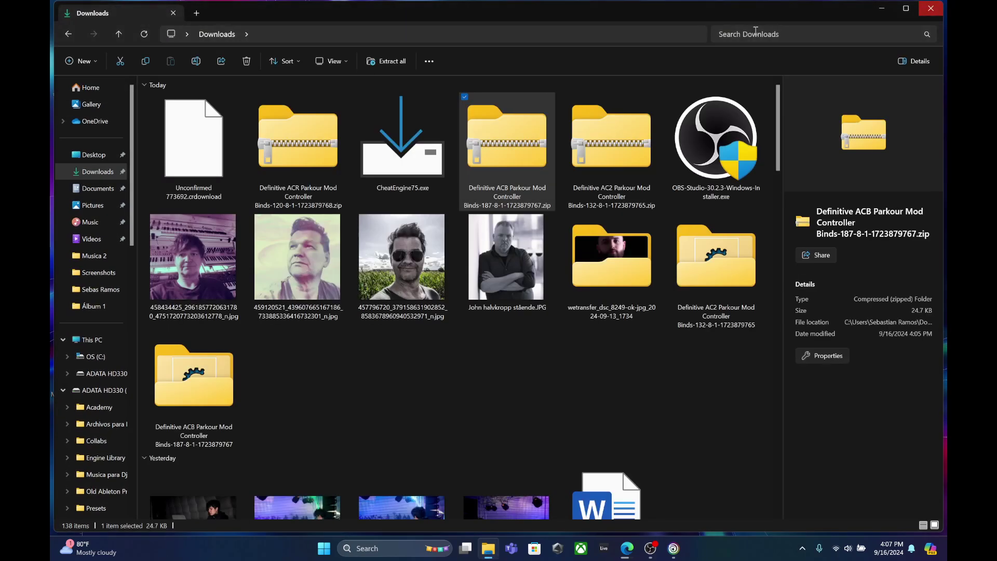
Extract the Definitive ACR Parkour Mod Controller Binds zip into its own folder in Downloads and close the extracted folder's window.
left_click(298, 151)
left_click(388, 60)
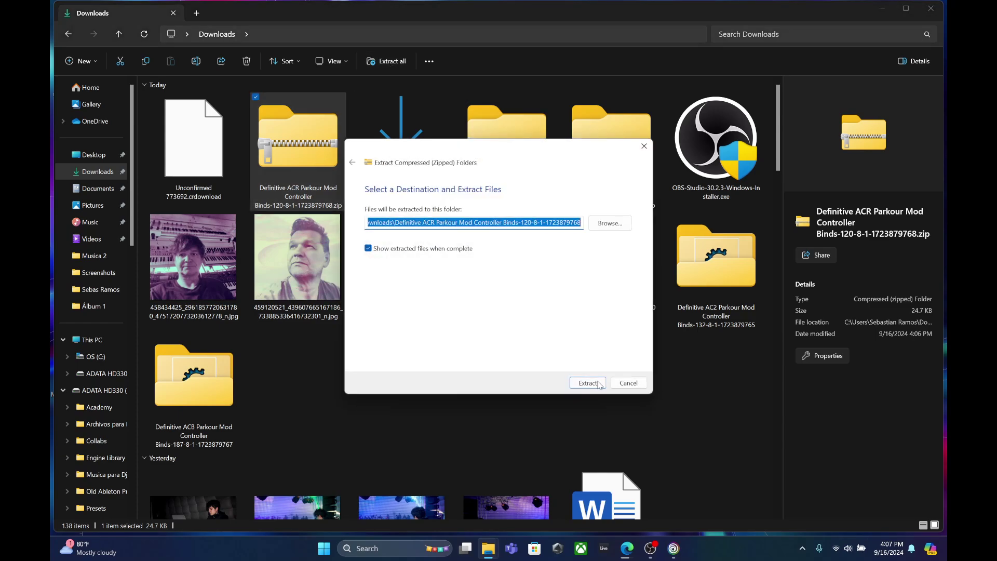
left_click(579, 373)
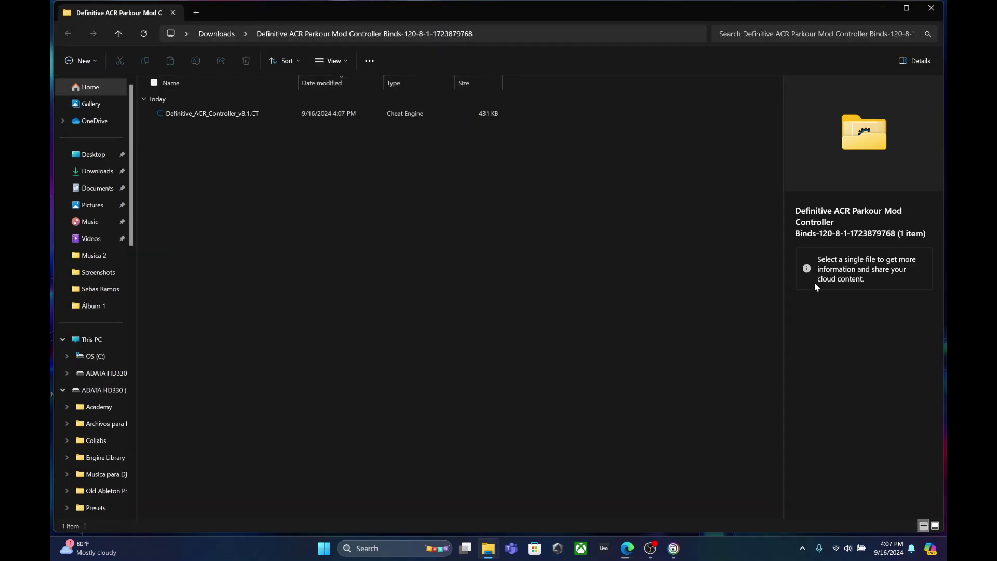
left_click(932, 8)
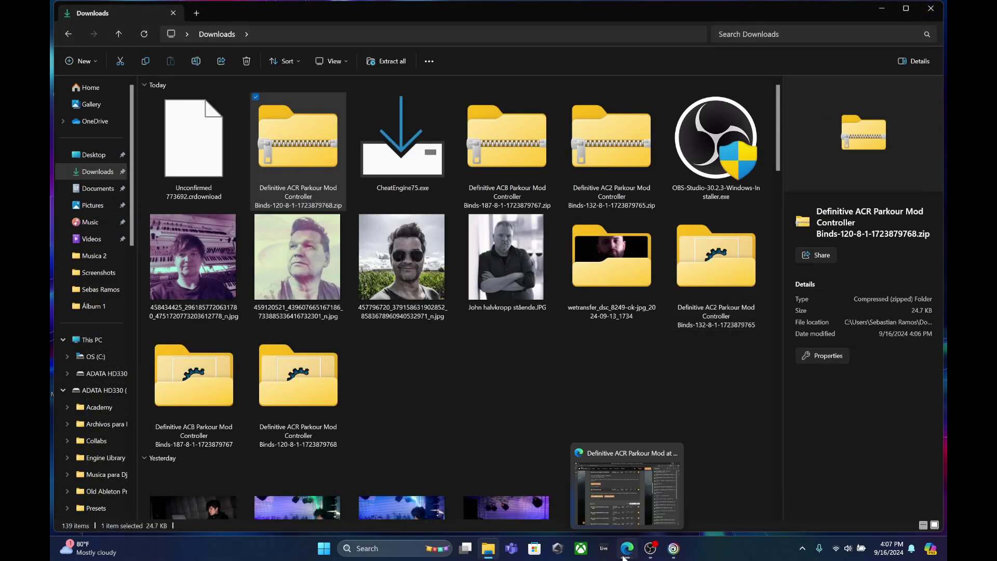
Review the extracted mod folders and downloaded archives in Downloads, and check the Old Compatible Exes download in the browser.
left_click(716, 265)
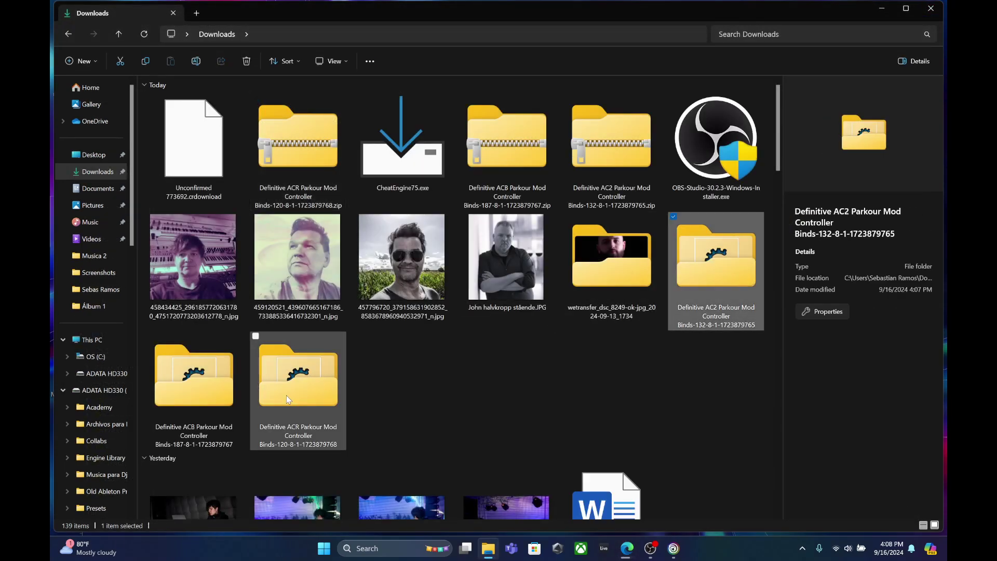
left_click(289, 397, "ctrl")
left_click(482, 162)
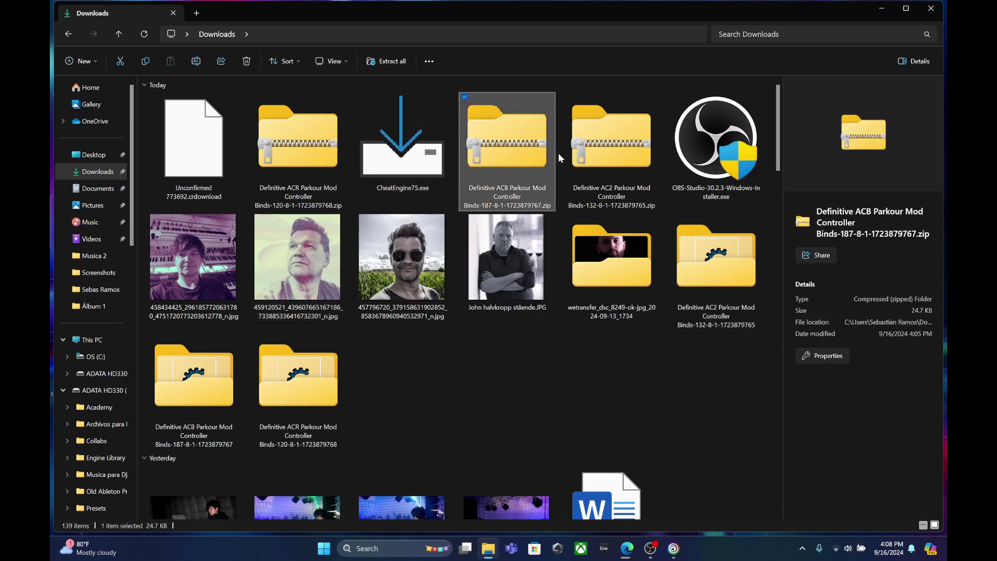
left_click(602, 155, "ctrl")
left_click(401, 150, "ctrl")
left_click(315, 164, "ctrl")
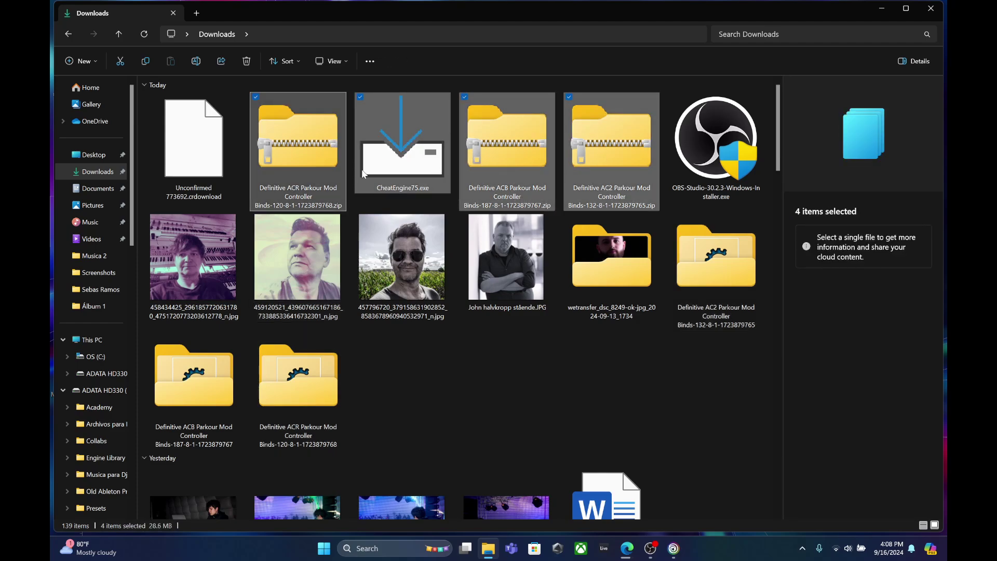
left_click(627, 548)
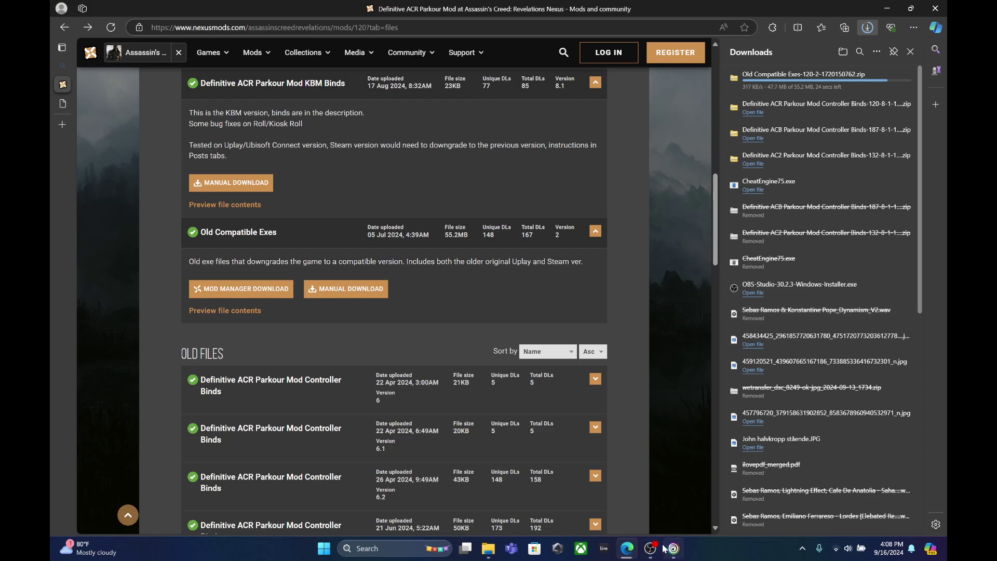
left_click(488, 548)
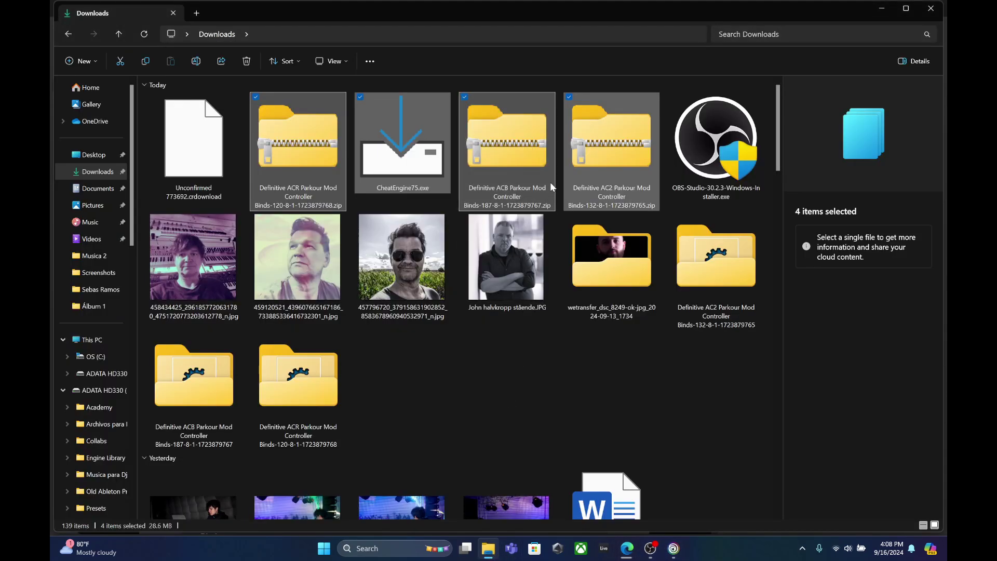
Switch to Ubisoft Connect and launch Assassin's Creed II from the installed games in the library.
left_click(674, 548)
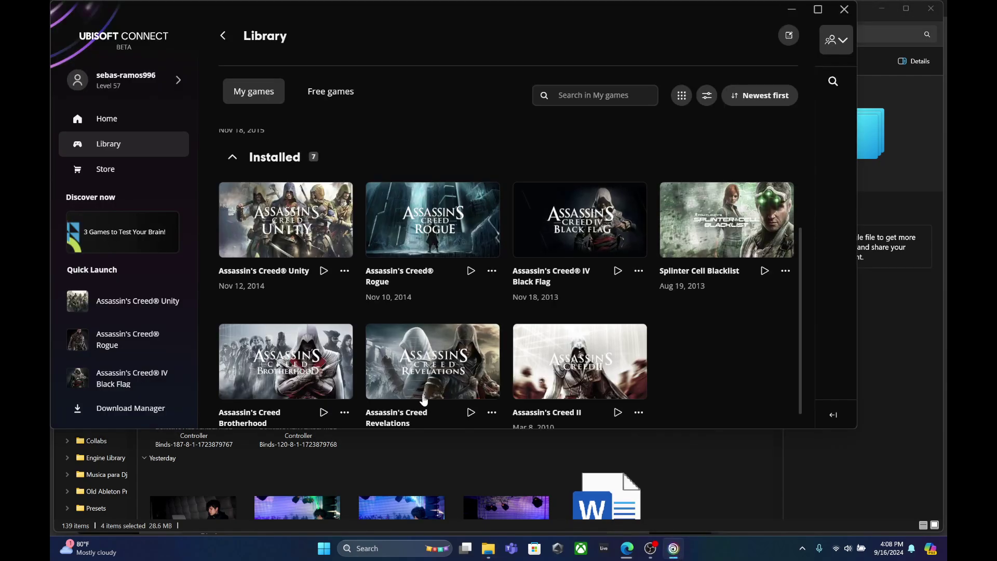
scroll(619, 408, "down", 1)
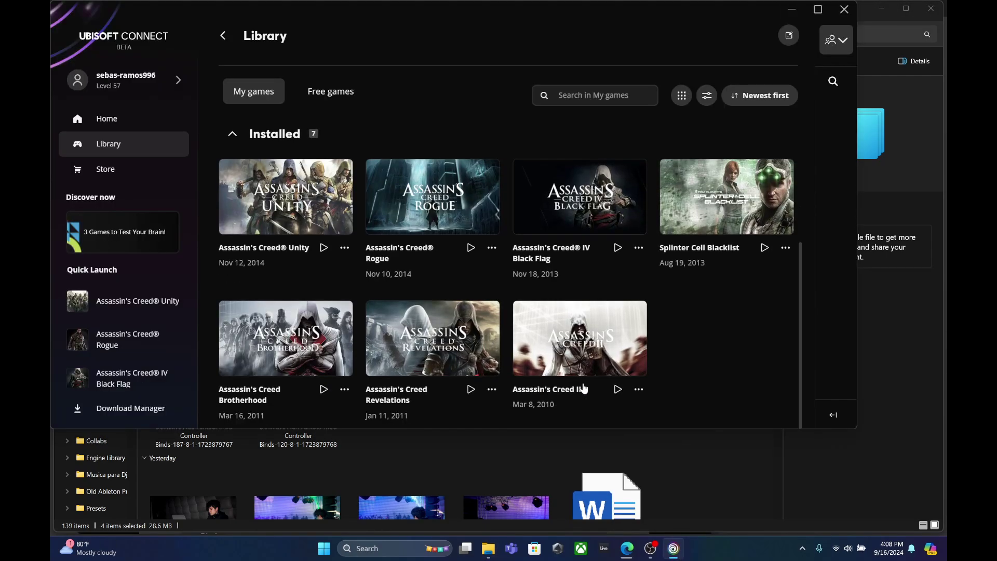
left_click(619, 391)
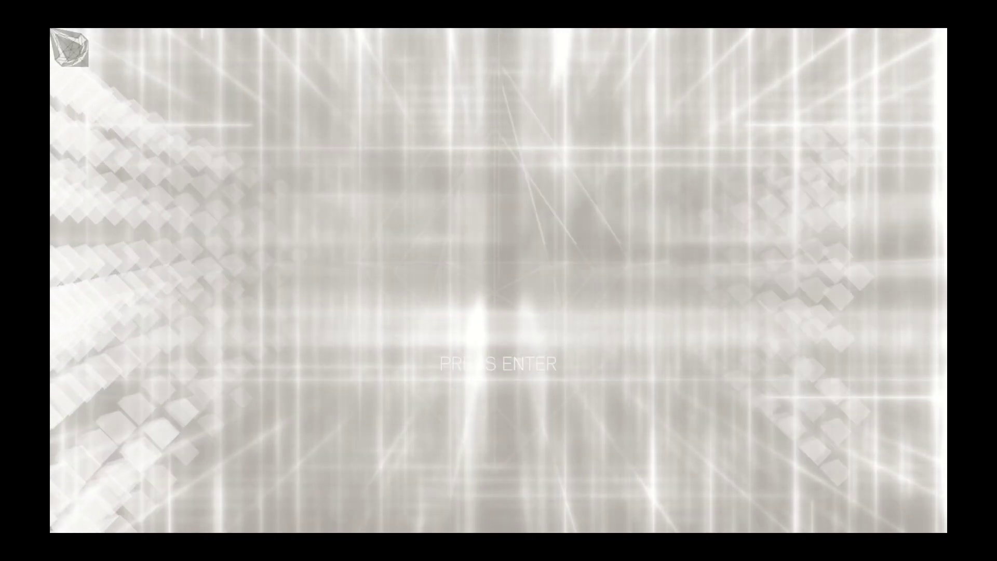
Pass the title screen, enter Story Mode and load into the Assassin's Creed II game session.
key("Return")
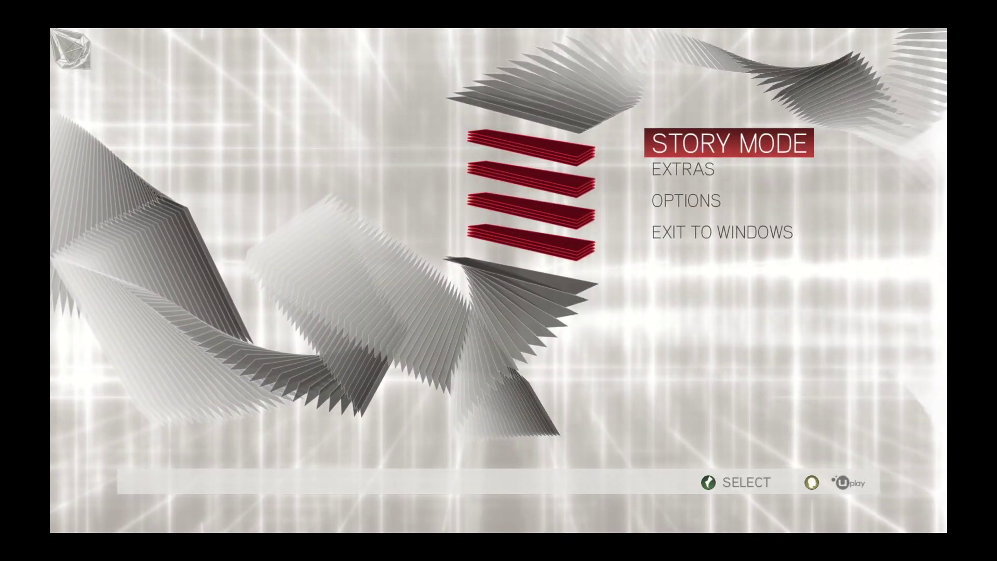
key("Return")
key("Return")
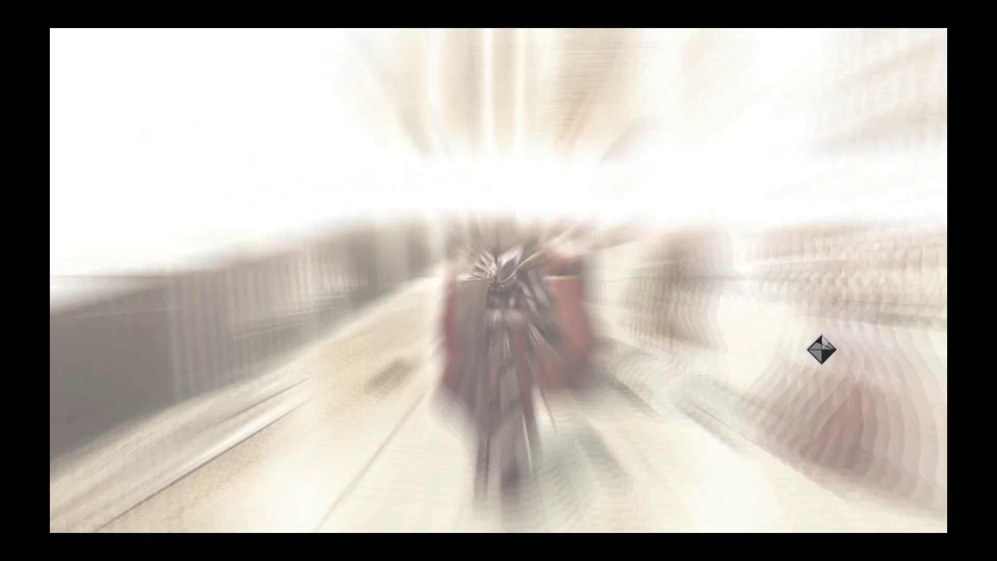
key("Escape")
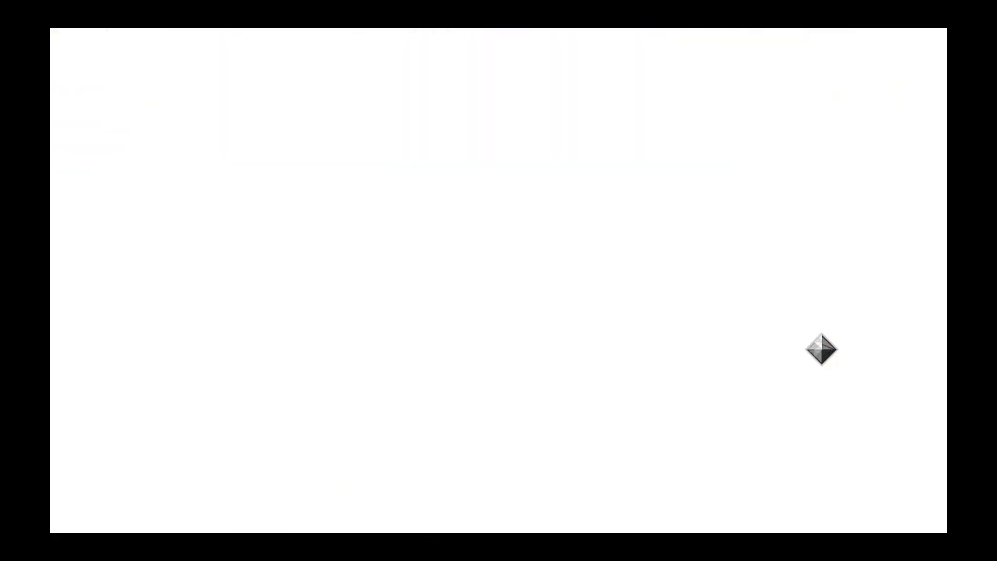
Switch from the game to File Explorer and open Definitive_AC2_Controller_v8.1.CT from the extracted AC2 mod folder.
key("alt+Tab")
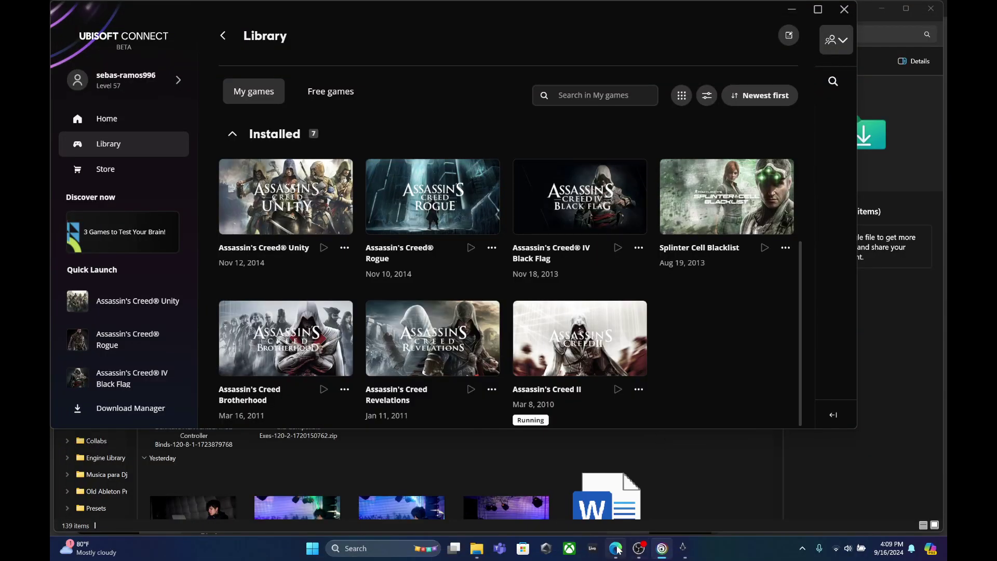
left_click(477, 548)
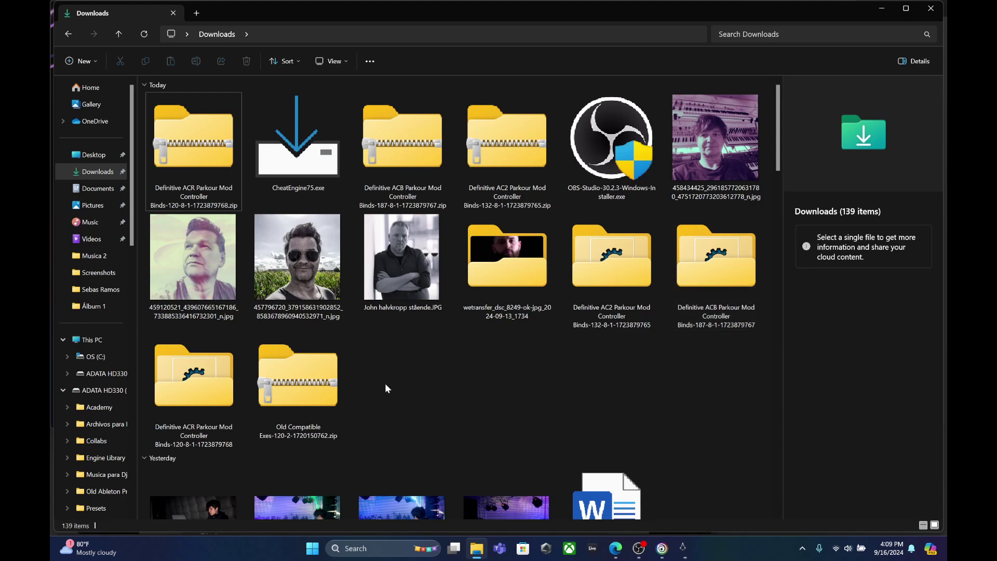
double_click(623, 283)
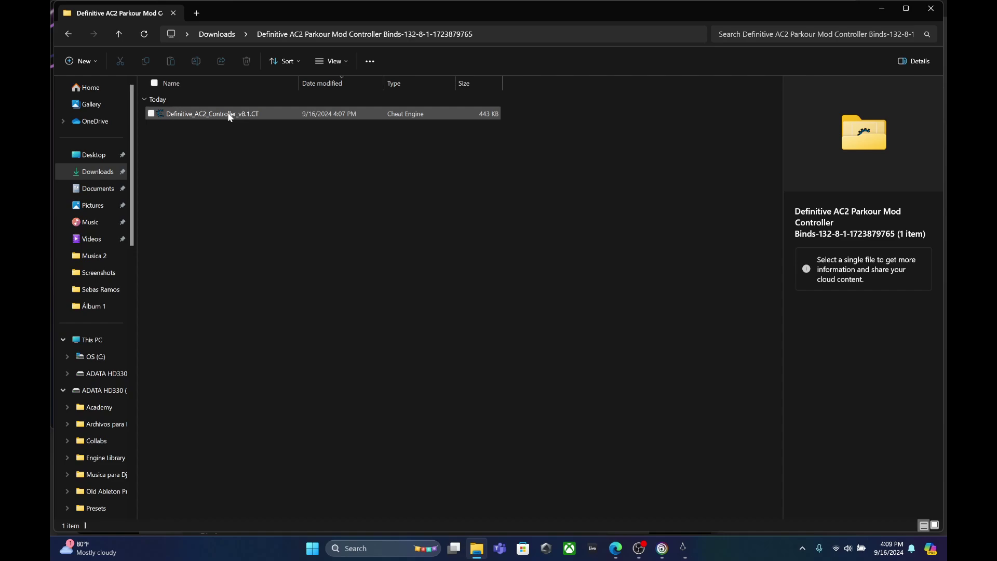
left_click(228, 114)
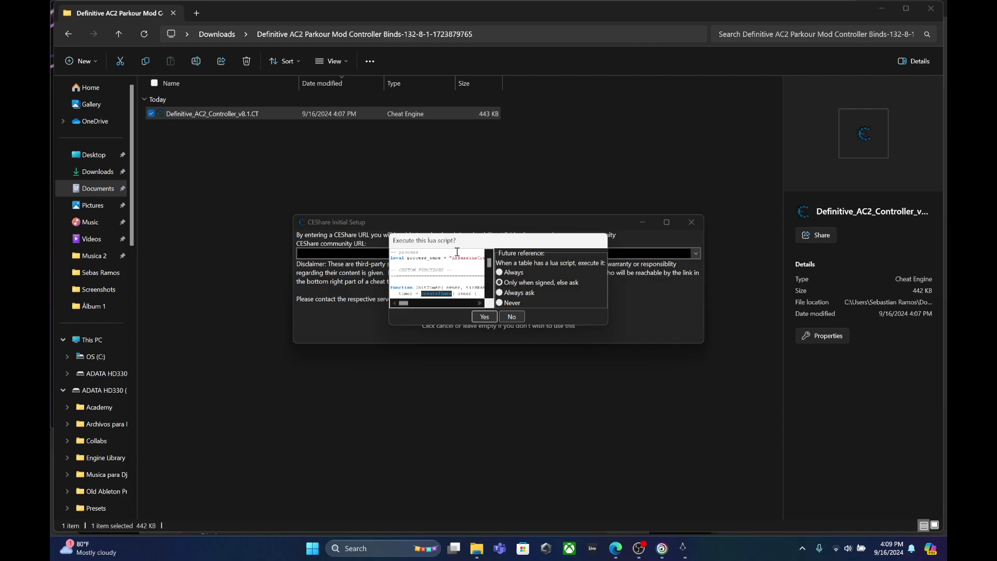
Allow the table's Lua script to run, and dismiss the tutorial offer and the CEShare setup.
left_click(490, 316)
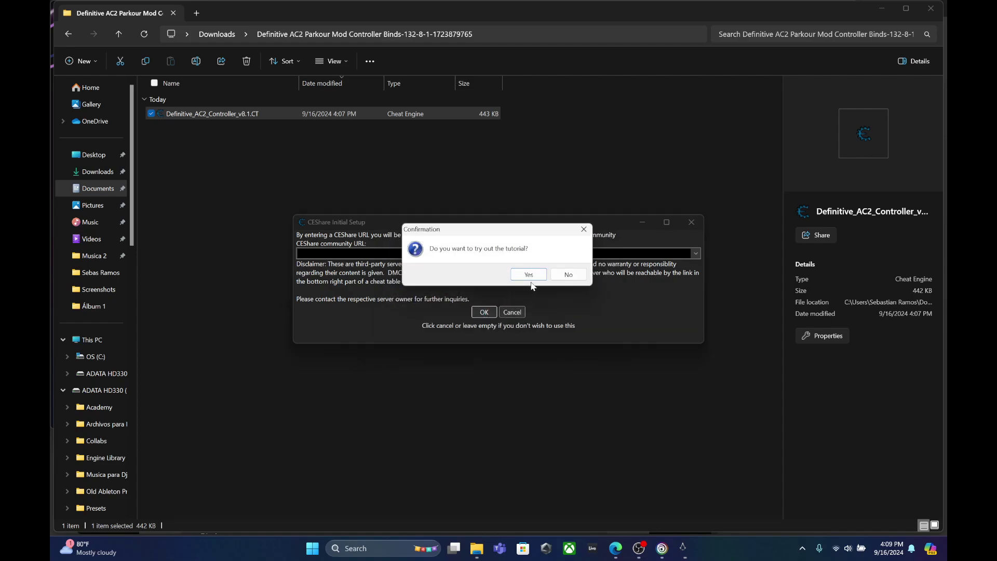
left_click(567, 275)
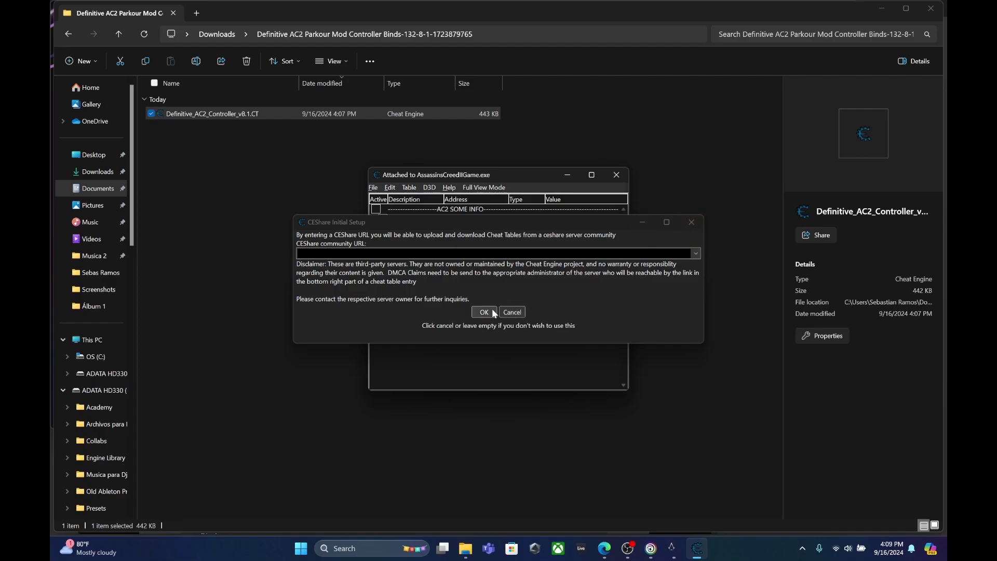
left_click(691, 222)
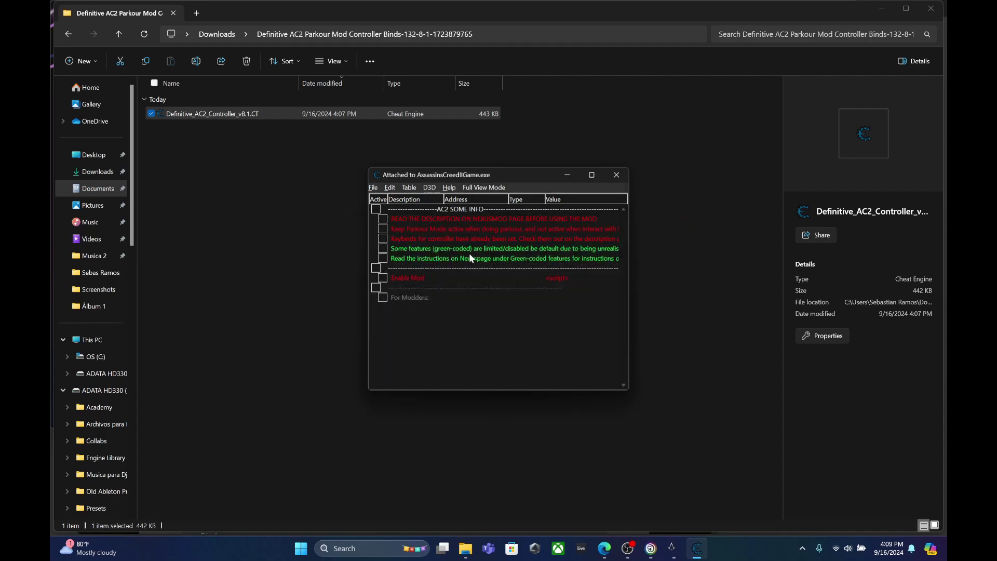
Activate the Enable Mod script in the AC2 cheat table and look through its list of parkour features.
left_click(592, 174)
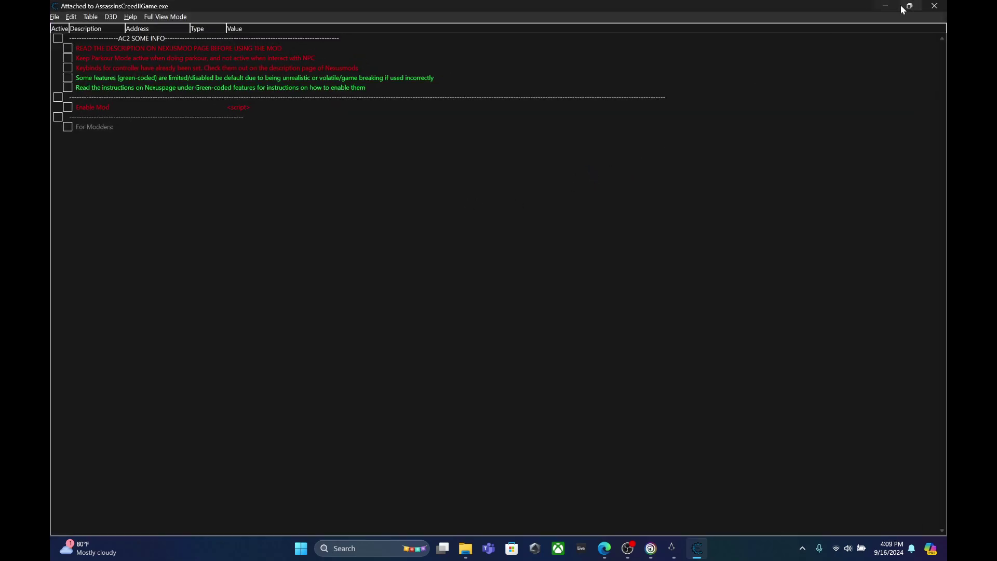
left_click(907, 7)
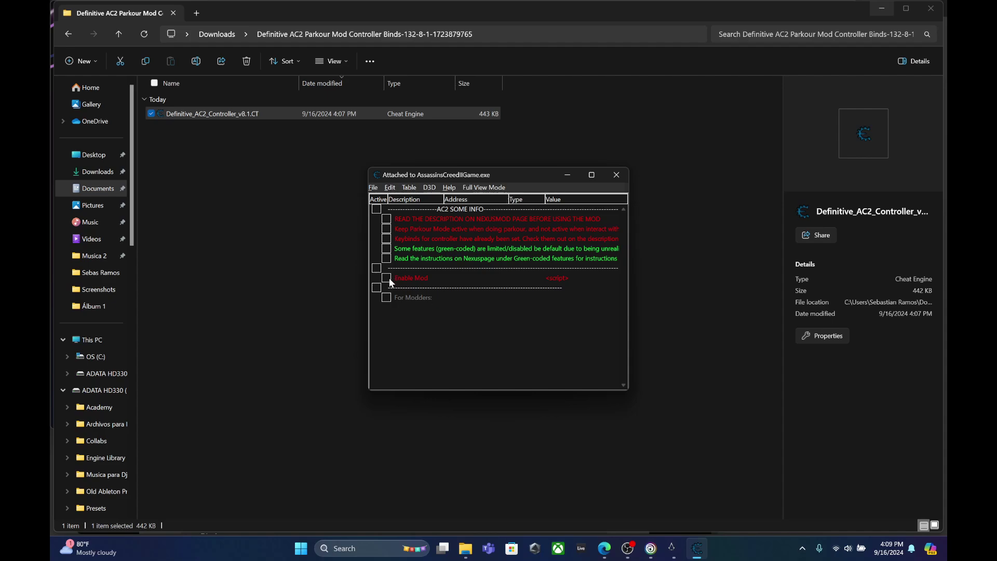
left_click(388, 279)
scroll(472, 318, "down", 3)
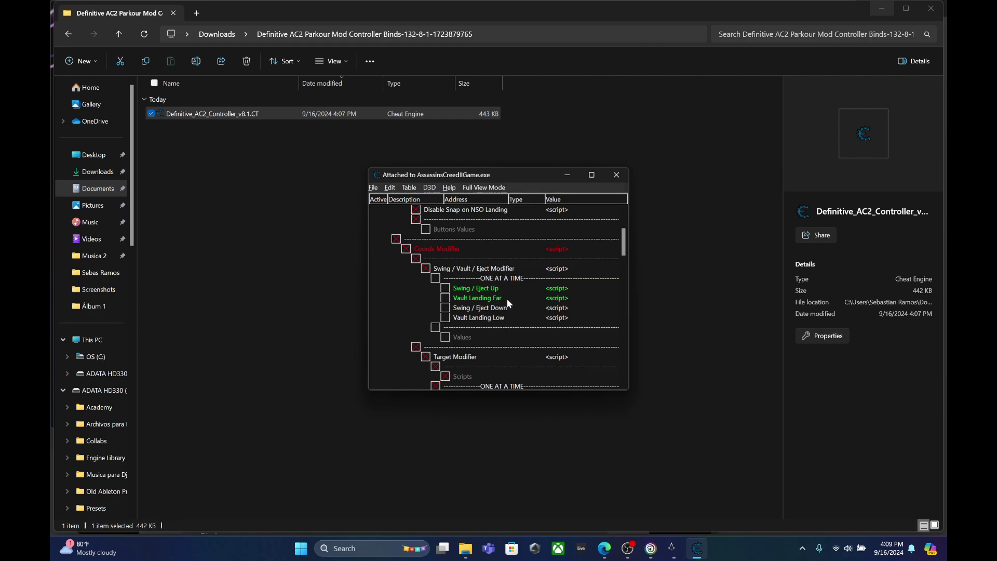
scroll(522, 291, "down", 10)
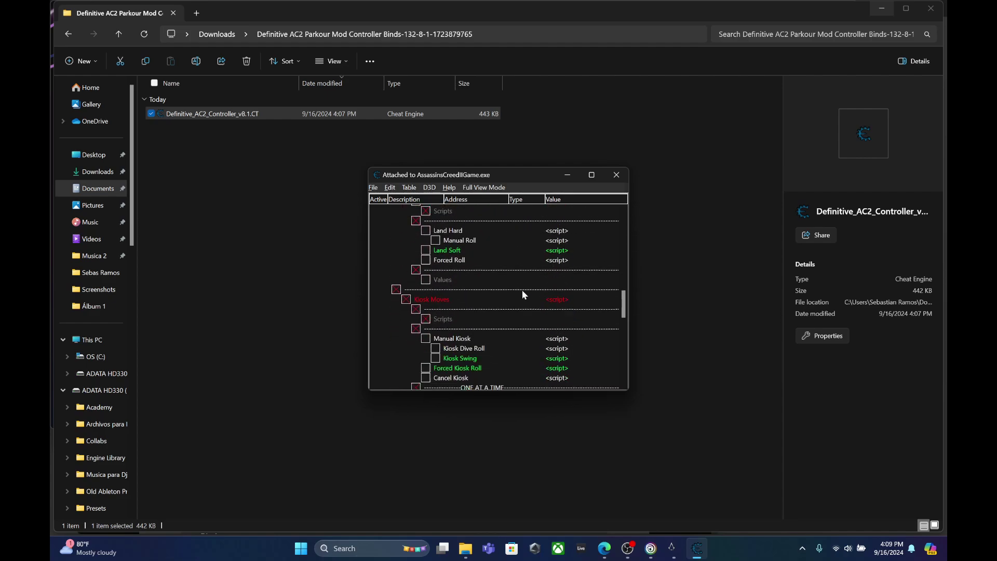
scroll(523, 293, "down", 10)
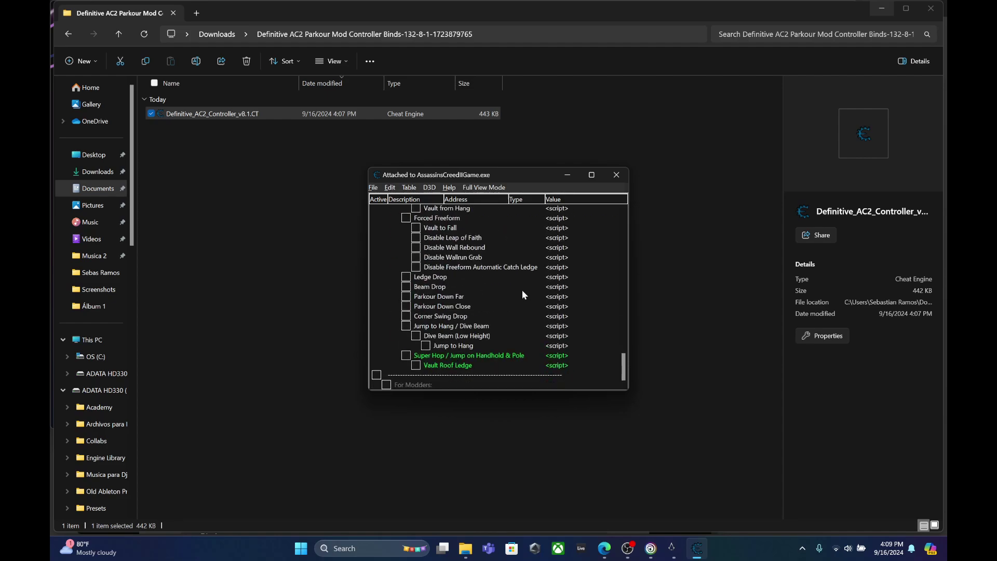
scroll(522, 294, "up", 1)
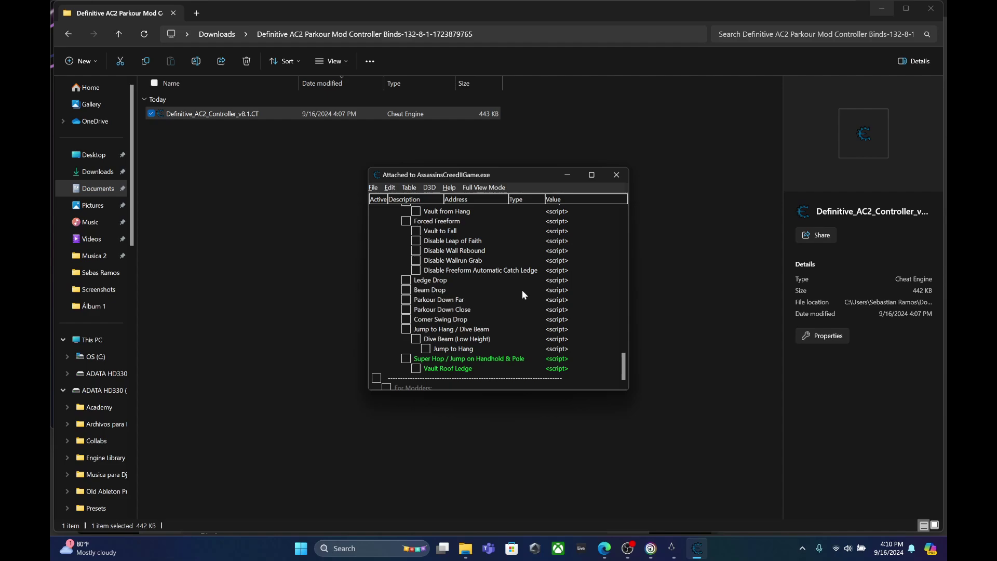
Enable the Left Trigger hotkeys of the Super Hop / Jump on Handhold & Pole script and confirm the hotkey settings.
left_click(469, 358)
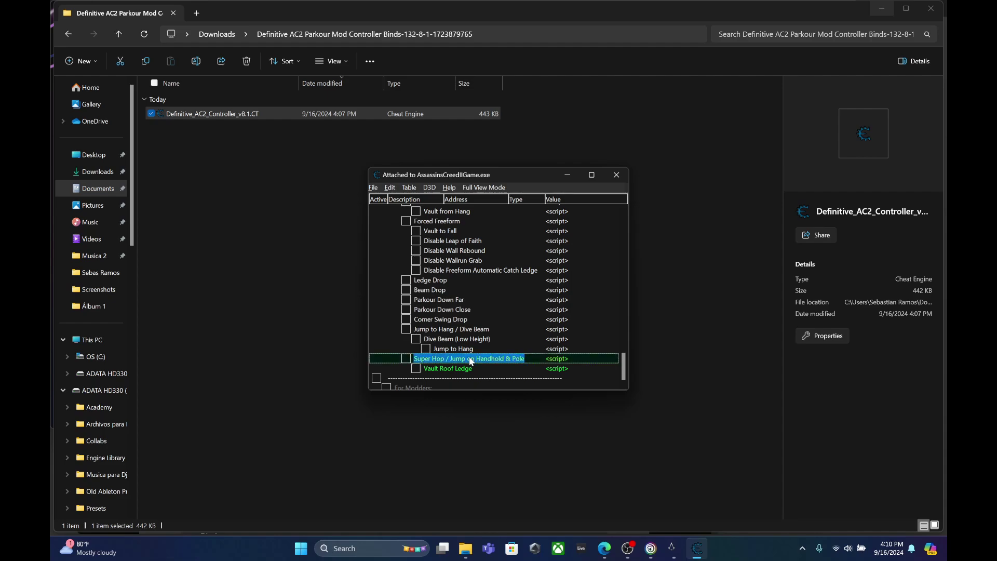
right_click(470, 359)
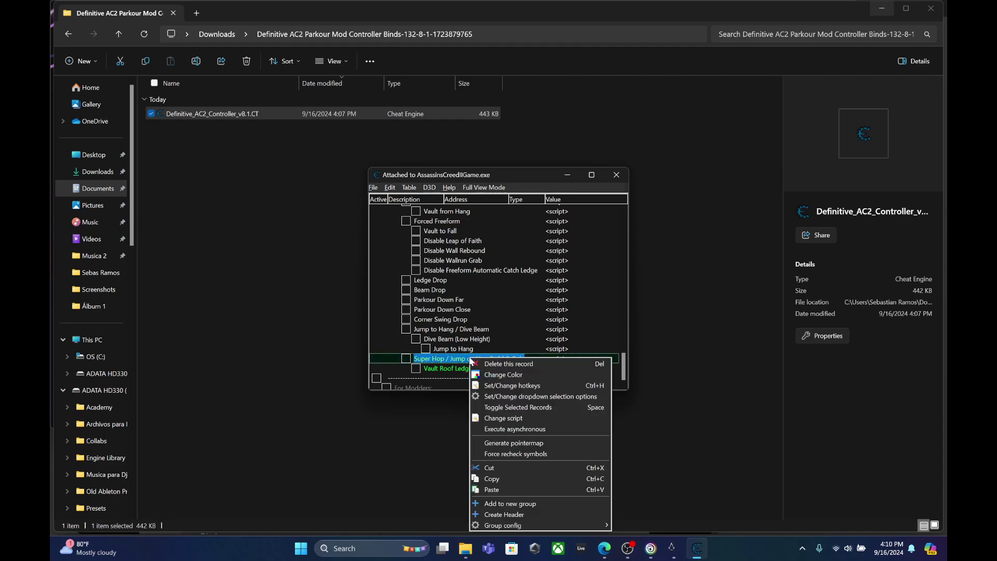
left_click(507, 387)
left_click(371, 208)
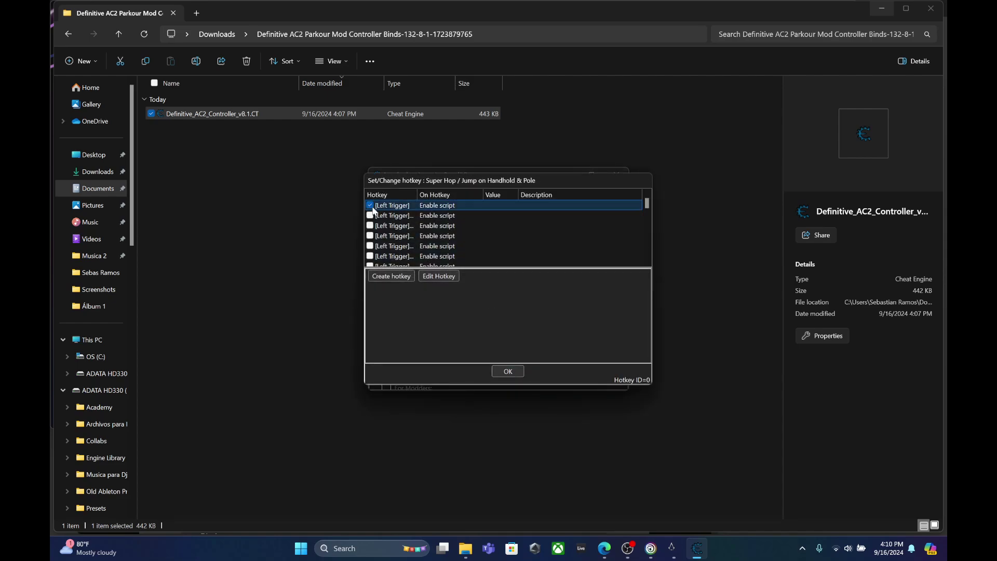
left_click(371, 216)
left_click(371, 226)
scroll(372, 227, "down", 1)
left_click(371, 225)
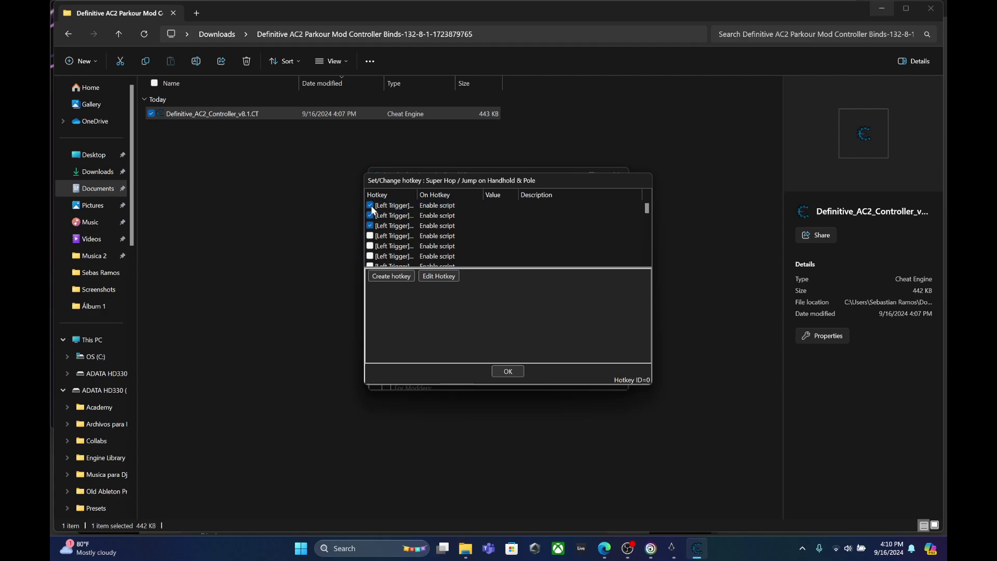
left_click_drag(648, 210, 647, 211)
left_click(370, 236)
left_click(370, 246)
left_click(370, 256)
left_click(370, 265)
left_click_drag(646, 210, 650, 252)
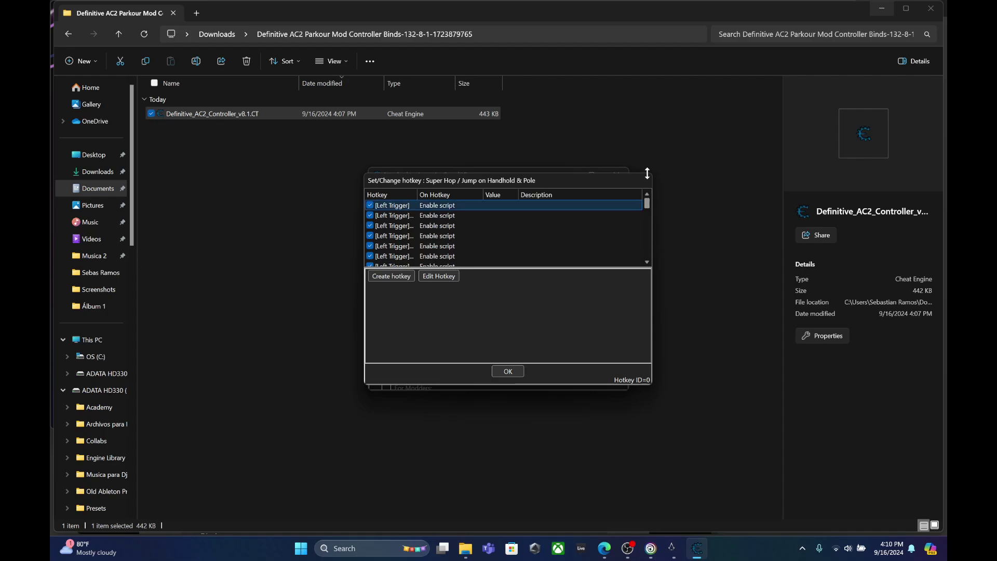
left_click(508, 371)
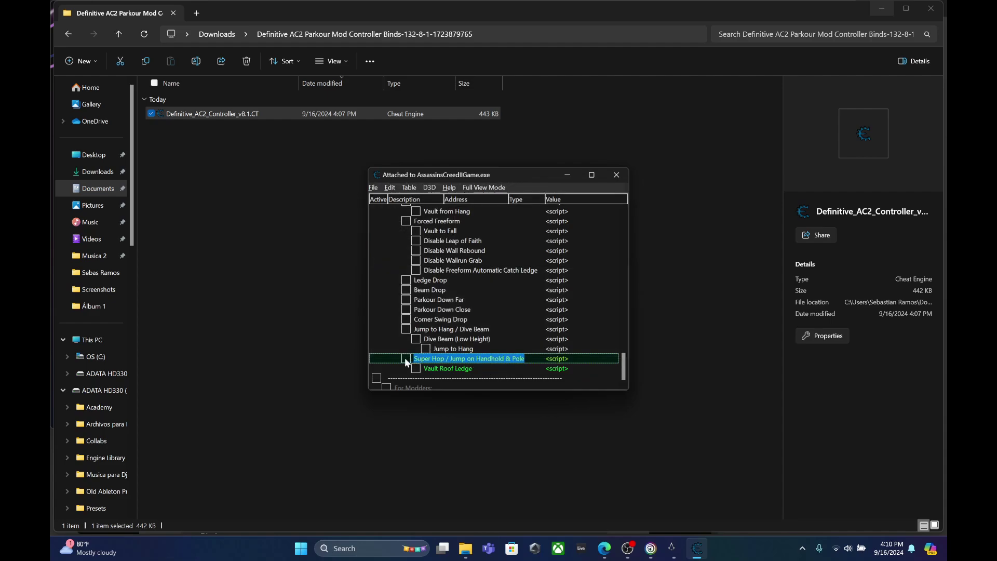
Recheck the hotkey list of the Super Hop / Jump on Handhold & Pole script and close it.
right_click(421, 362)
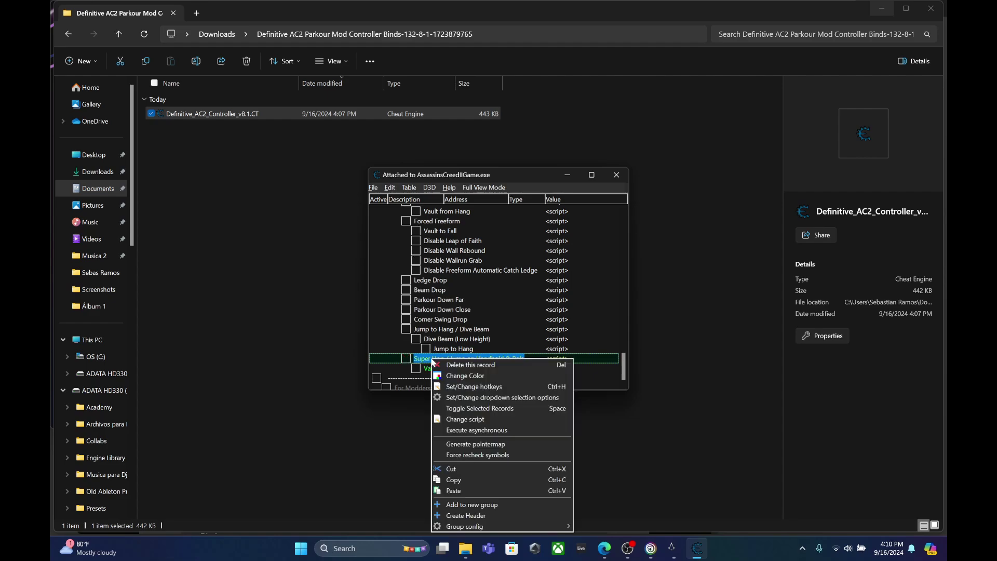
left_click(457, 374)
left_click(514, 370)
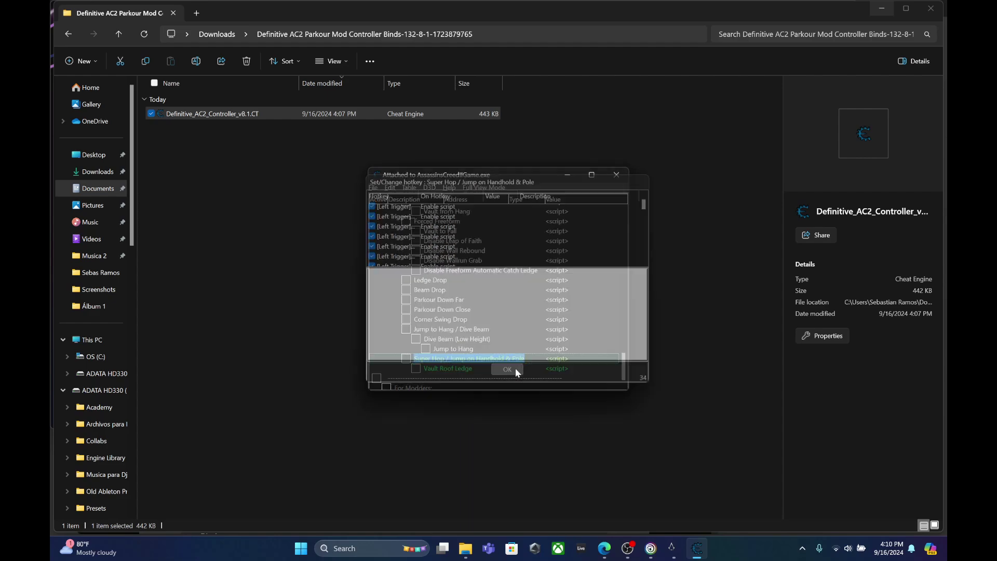
Open the hotkey settings of the Vault Roof Ledge script and enable the first few Left Trigger hotkeys.
scroll(509, 286, "up", 5)
scroll(509, 286, "down", 5)
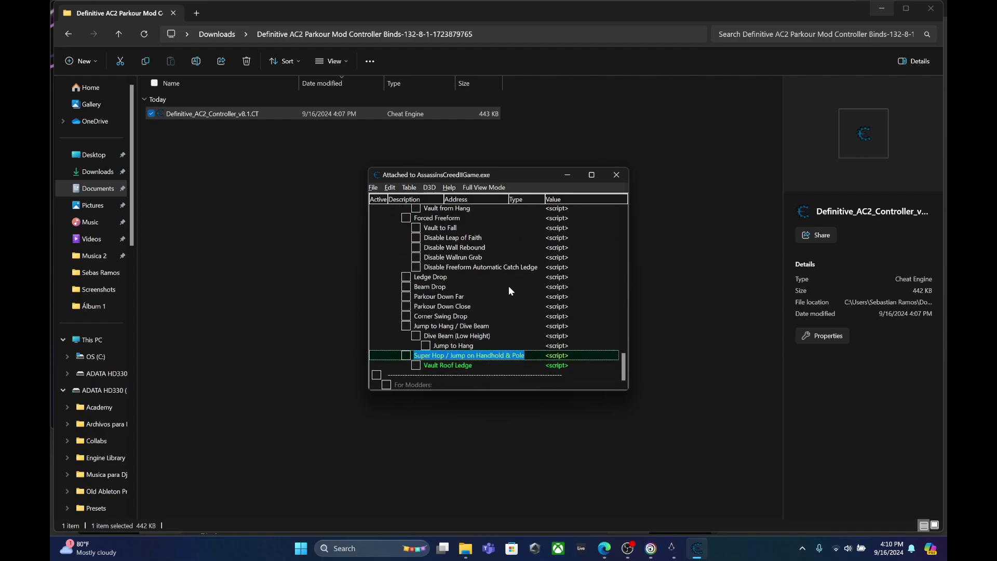
right_click(457, 366)
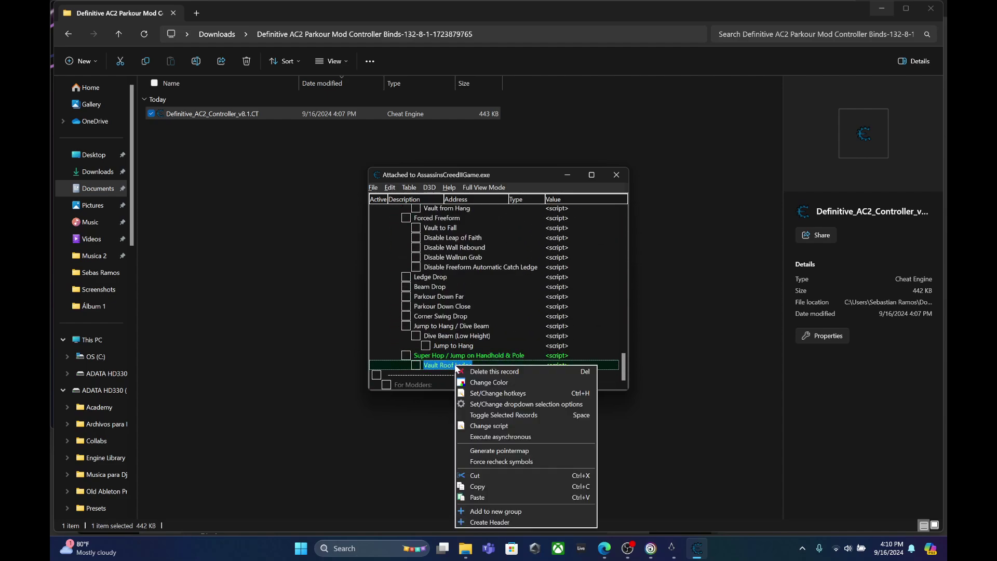
left_click(483, 393)
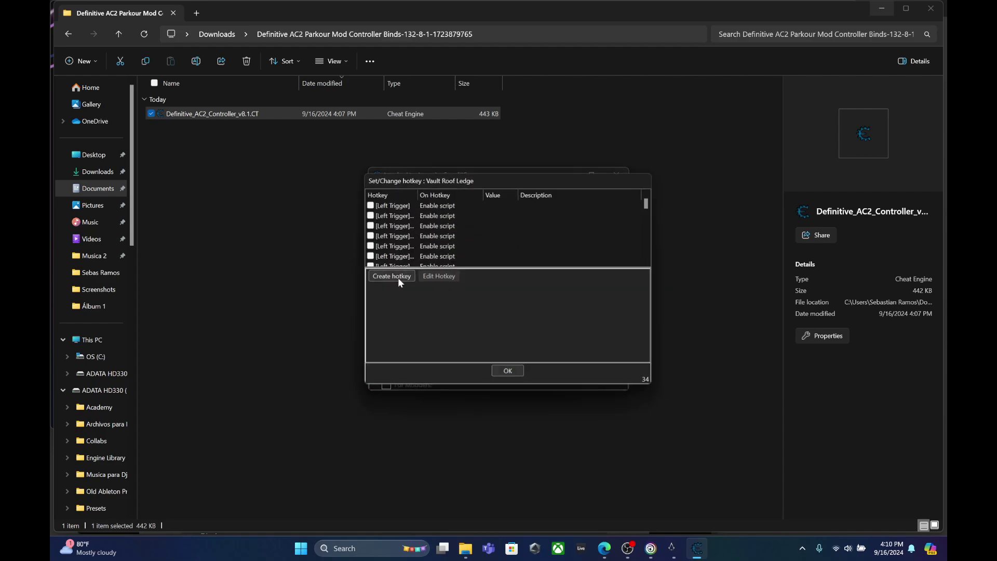
left_click(370, 216)
left_click(371, 226)
left_click(370, 236)
left_click(371, 237)
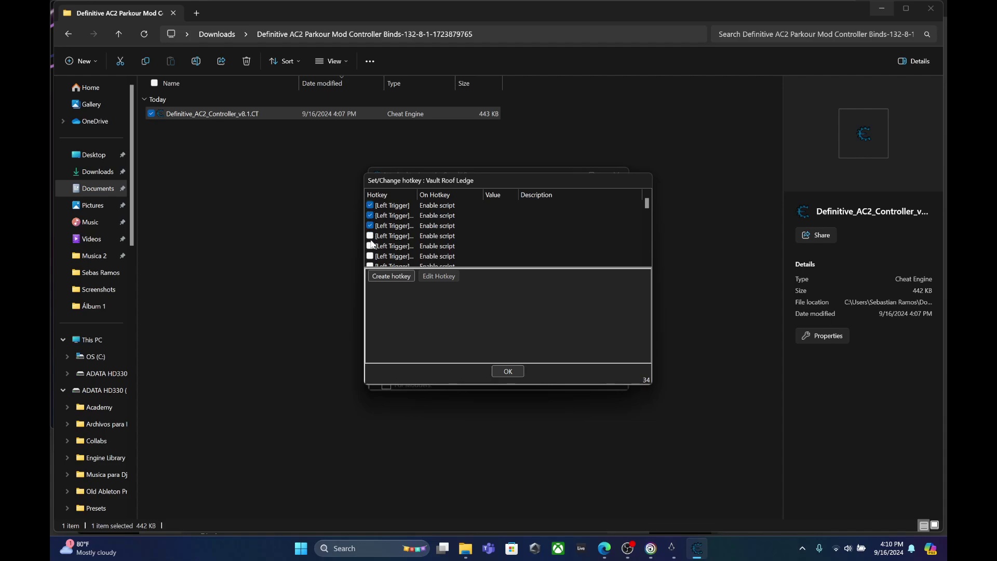
Enable the remaining unchecked Left Trigger hotkeys of the Vault Roof Ledge script and confirm the hotkey settings.
scroll(373, 244, "down", 1)
left_click(370, 246)
left_click(371, 236)
left_click(370, 226)
left_click(370, 215)
scroll(372, 220, "up", 1)
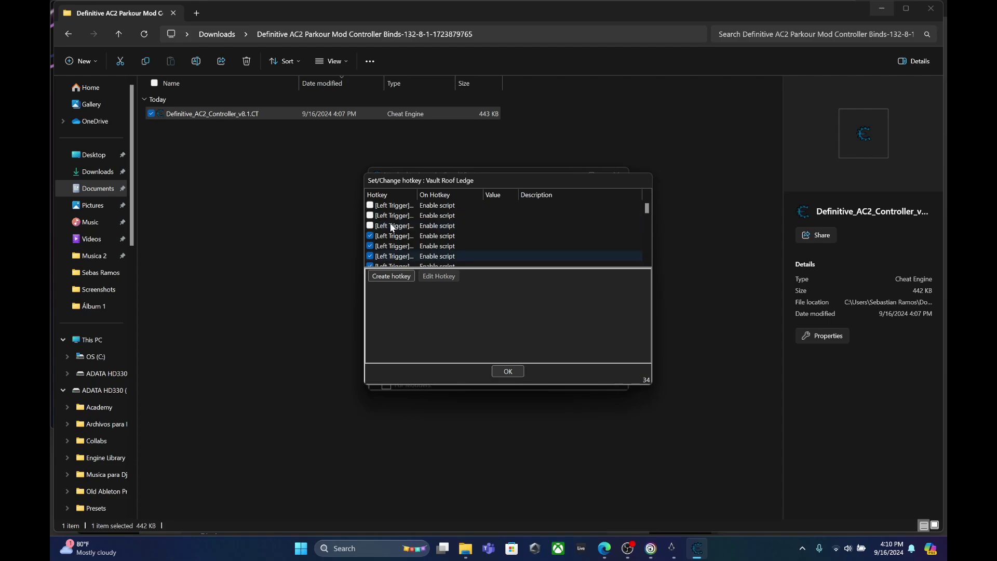
left_click(370, 226)
left_click(370, 226)
left_click(371, 216)
left_click(371, 205)
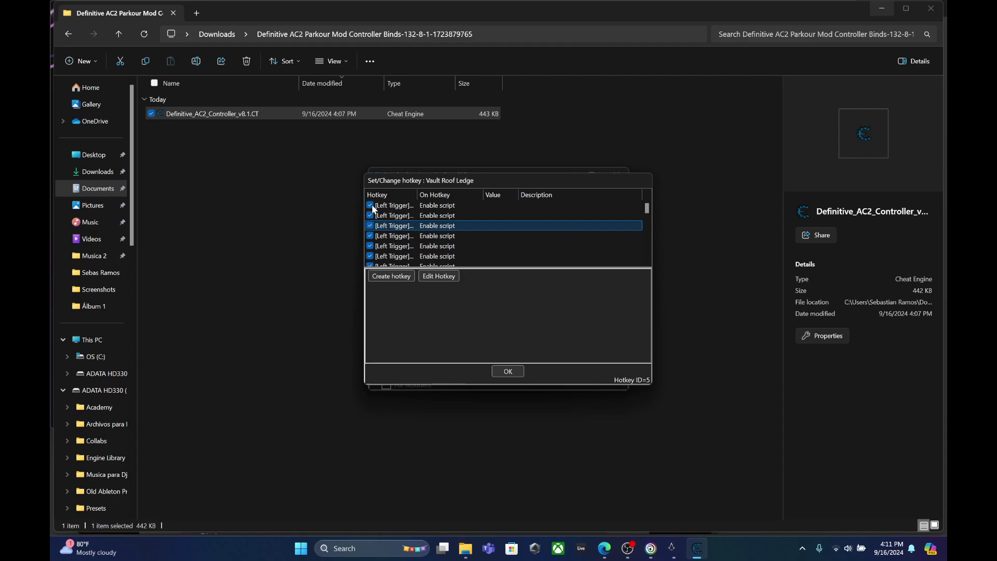
scroll(395, 230, "up", 1)
left_click(508, 371)
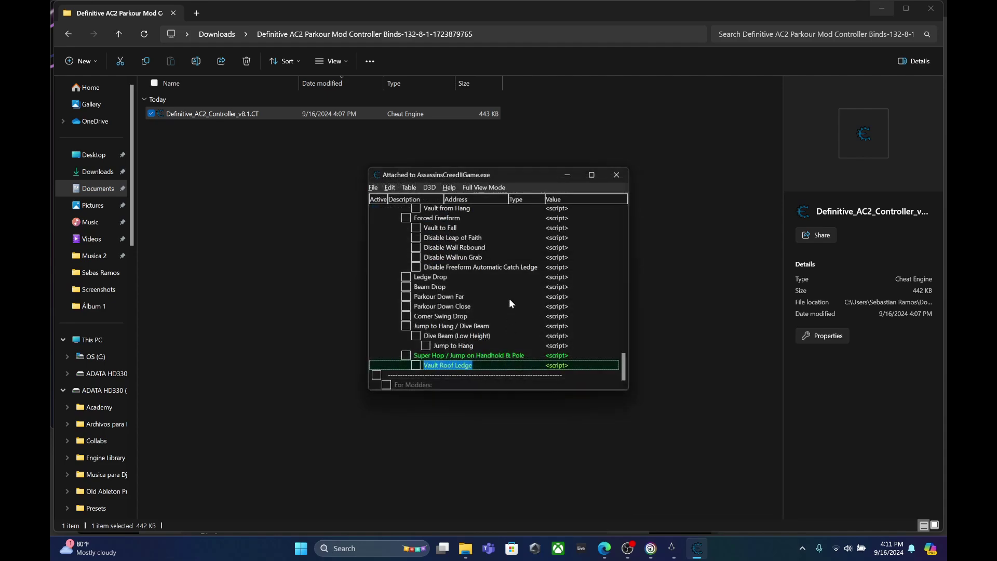
Enable the [B]+[Y]+[Left ...] hotkeys of the Forced Kiosk Roll script under Kiosk Moves and confirm the hotkey settings.
scroll(509, 298, "down", 5)
scroll(509, 298, "up", 5)
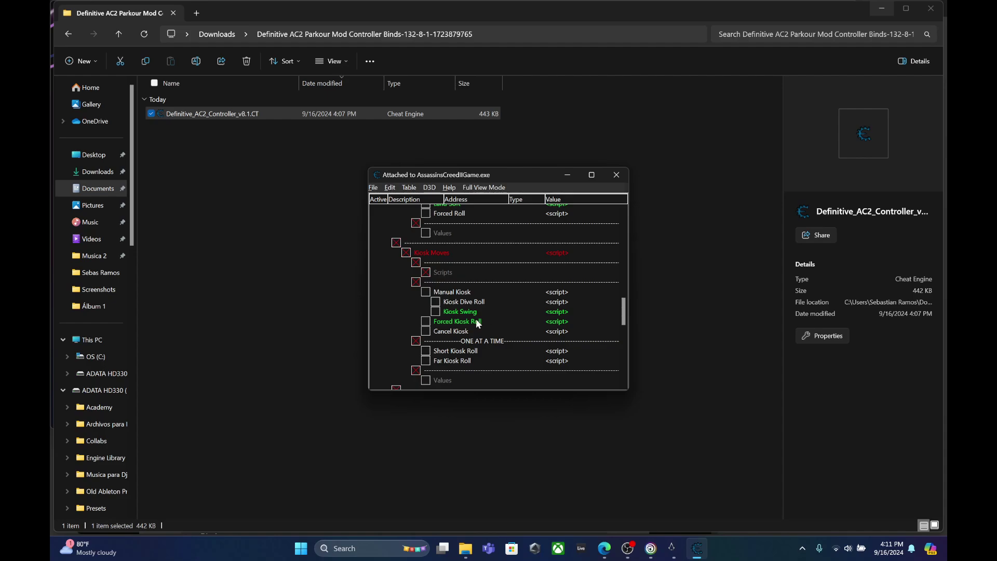
left_click(467, 322)
right_click(468, 325)
left_click(487, 349)
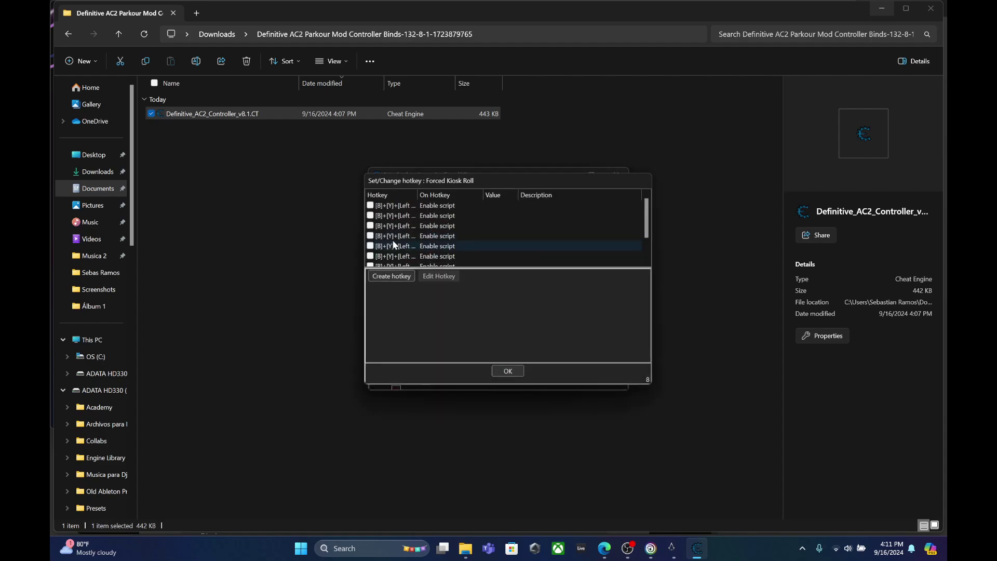
left_click(371, 208)
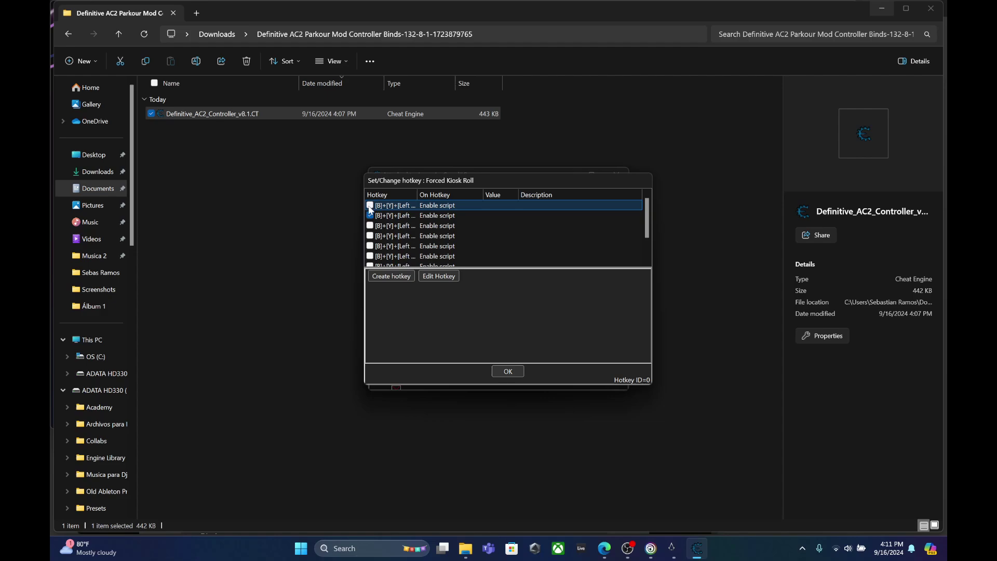
left_click(370, 225)
left_click(370, 235)
left_click(370, 246)
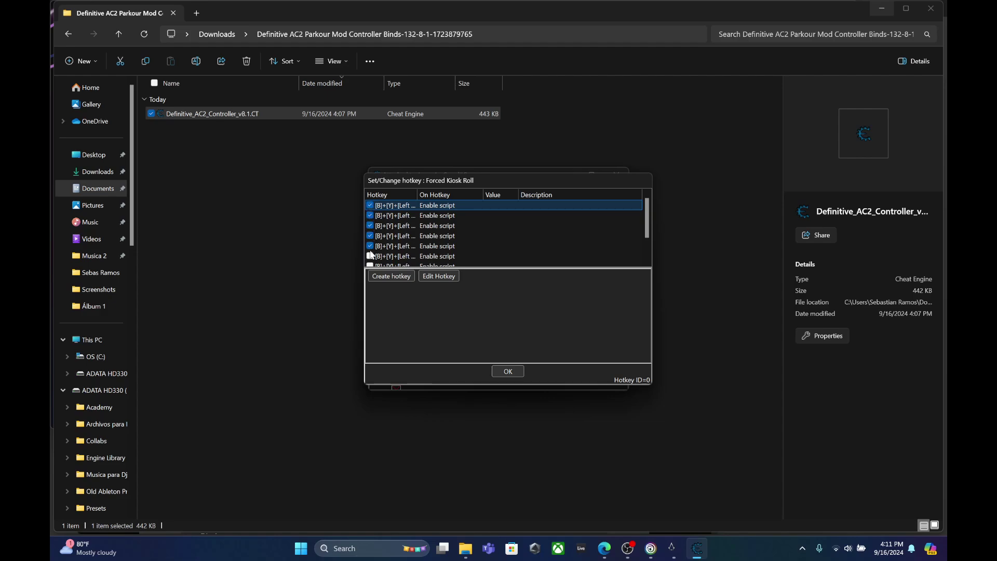
left_click(371, 256)
left_click(372, 263)
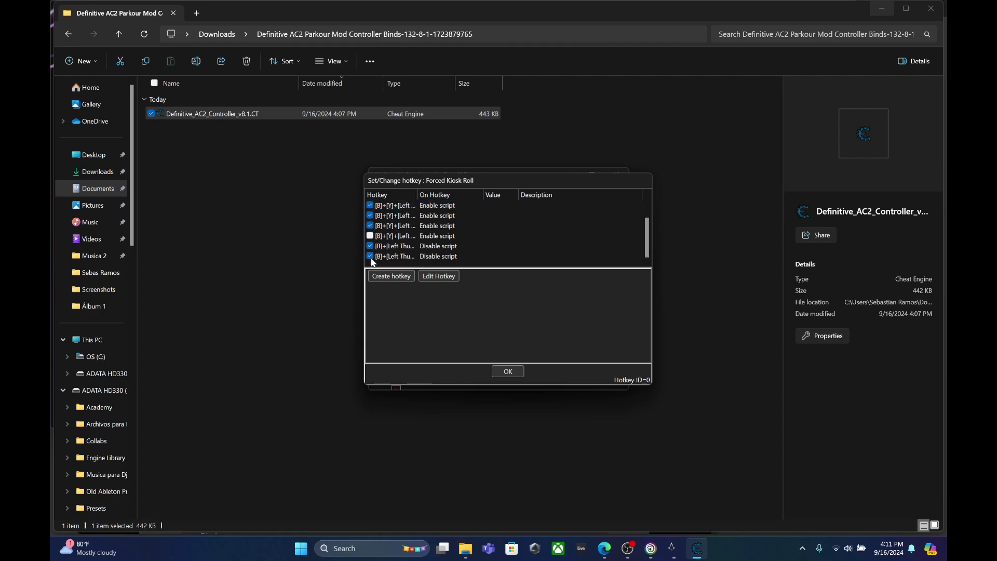
left_click(508, 371)
Enable the [Y]+[B]+[Right ...] hotkeys of the Kiosk Swing script and confirm the hotkey settings.
left_click(456, 311)
right_click(456, 312)
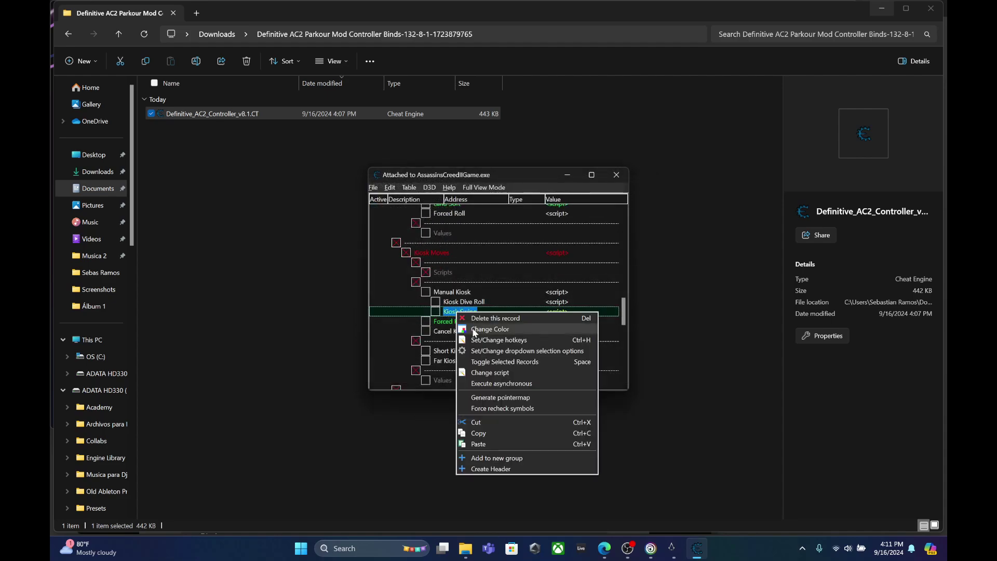
left_click(491, 340)
left_click(372, 205)
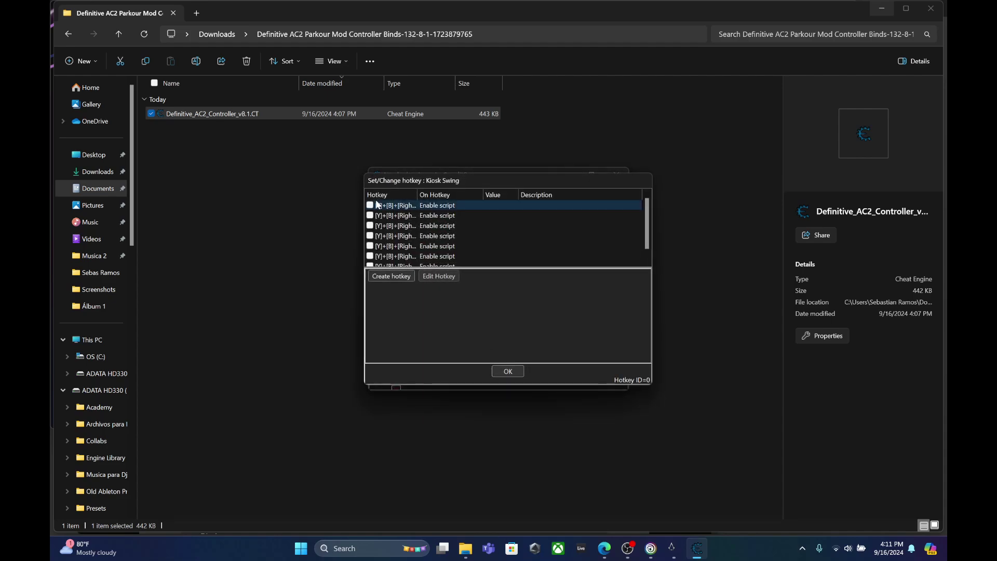
left_click(372, 215)
left_click(372, 226)
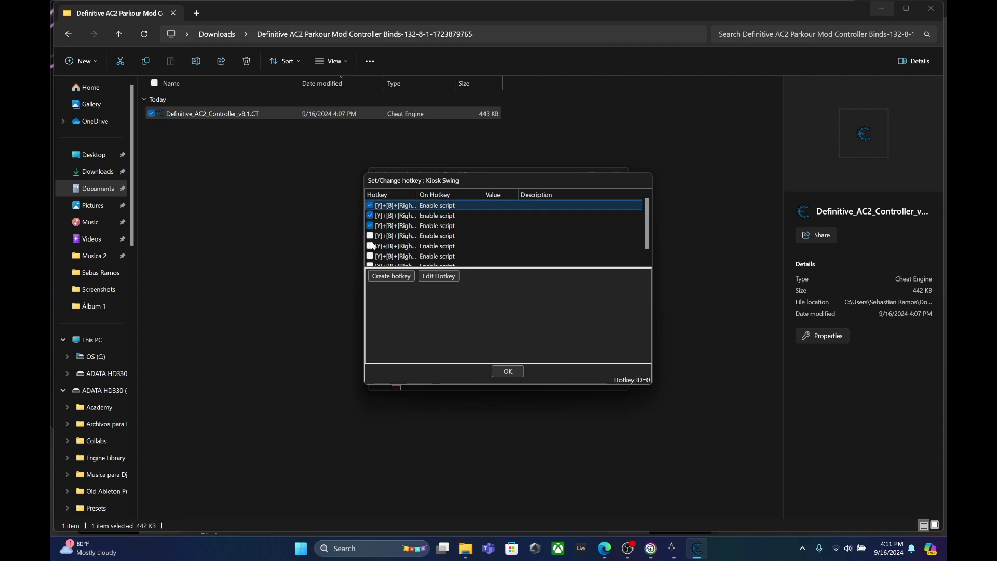
left_click(371, 246)
left_click(370, 235)
left_click(370, 256)
scroll(373, 256, "down", 1)
left_click(519, 371)
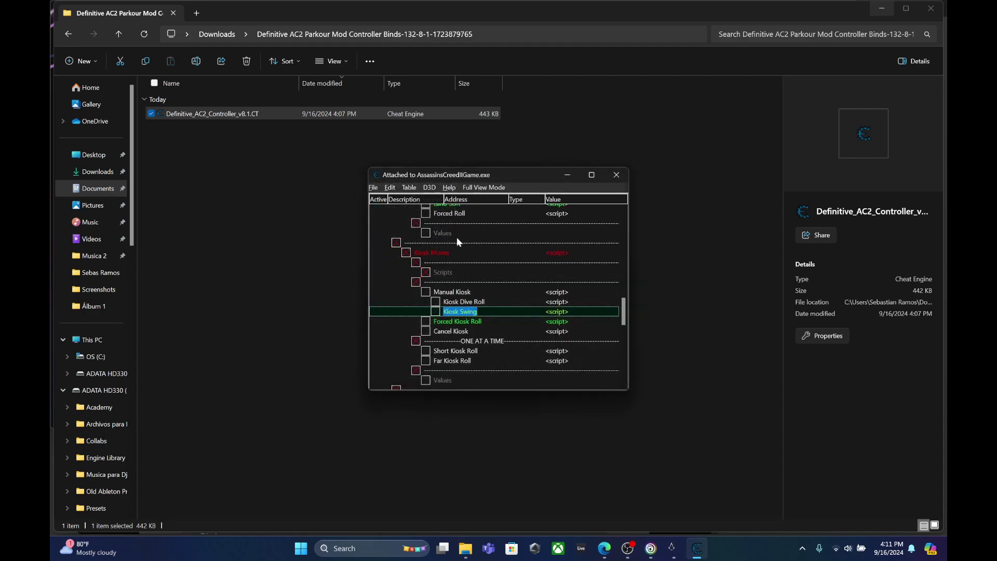
Check which hotkeys are enabled for the Land Soft script under Flat Ground Landings and close the list.
scroll(457, 260, "up", 3)
left_click(450, 325)
right_click(450, 326)
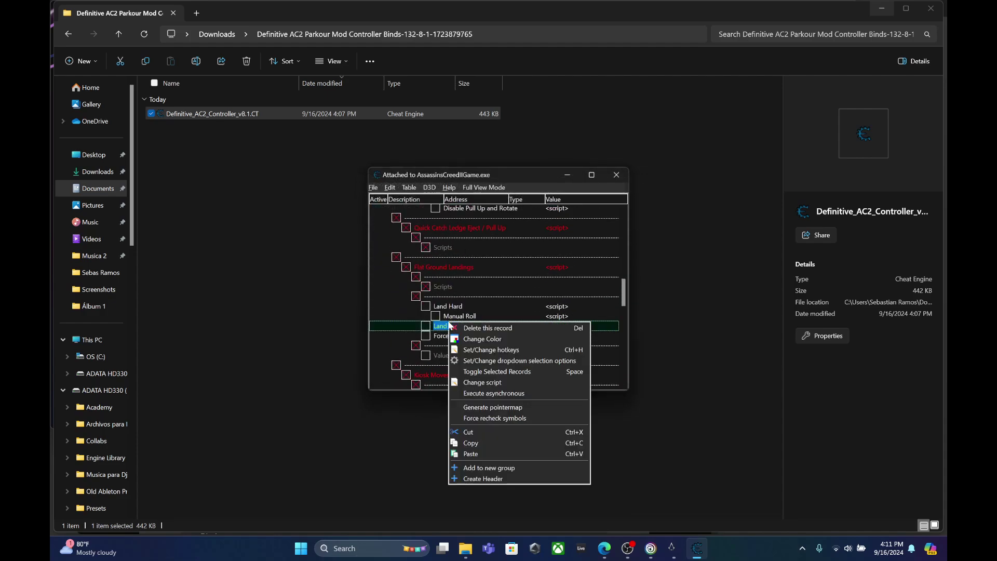
left_click(482, 352)
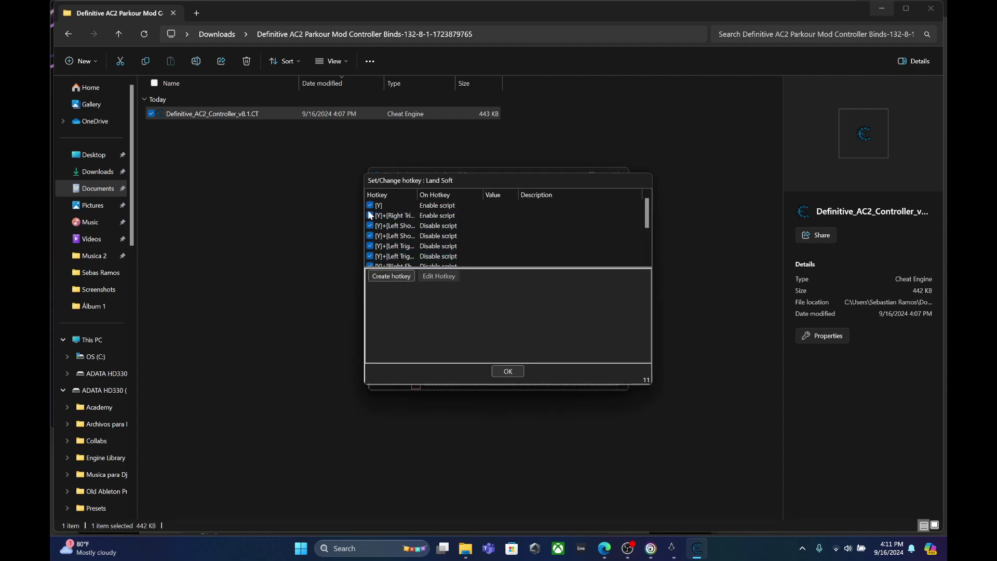
left_click(522, 372)
Enable the unchecked Left Trigger hotkeys of the Swing / Eject Up script under Coords Modifier and confirm the hotkey settings.
scroll(525, 311, "up", 5)
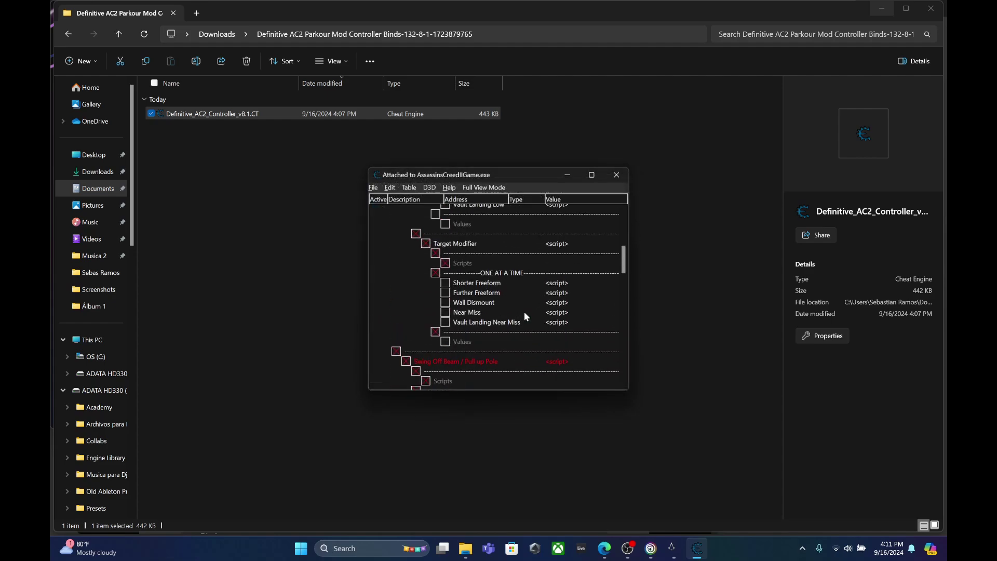
left_click(474, 333)
right_click(474, 334)
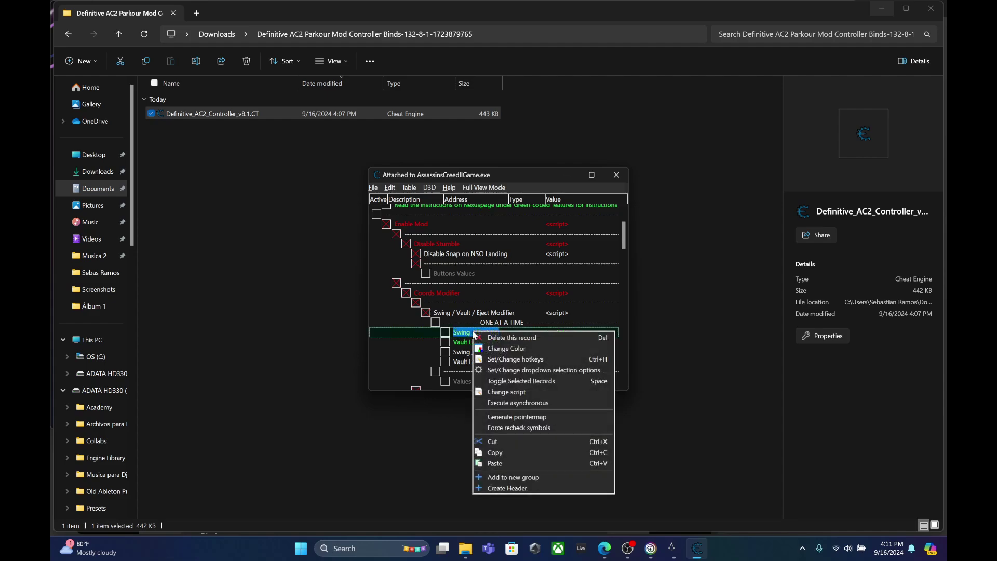
left_click(485, 361)
left_click(370, 205)
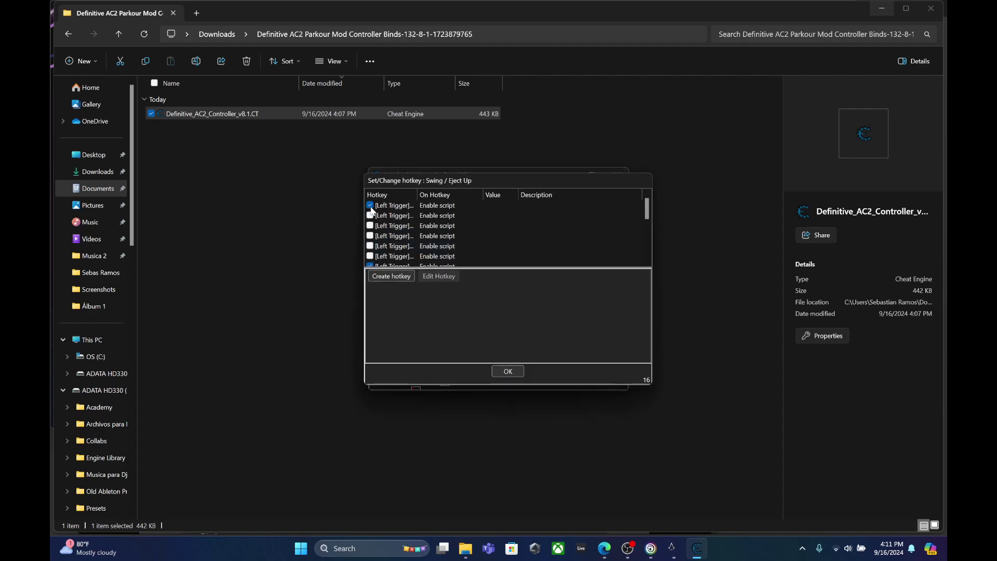
left_click(370, 215)
left_click(370, 226)
left_click(370, 236)
left_click(370, 245)
left_click(370, 256)
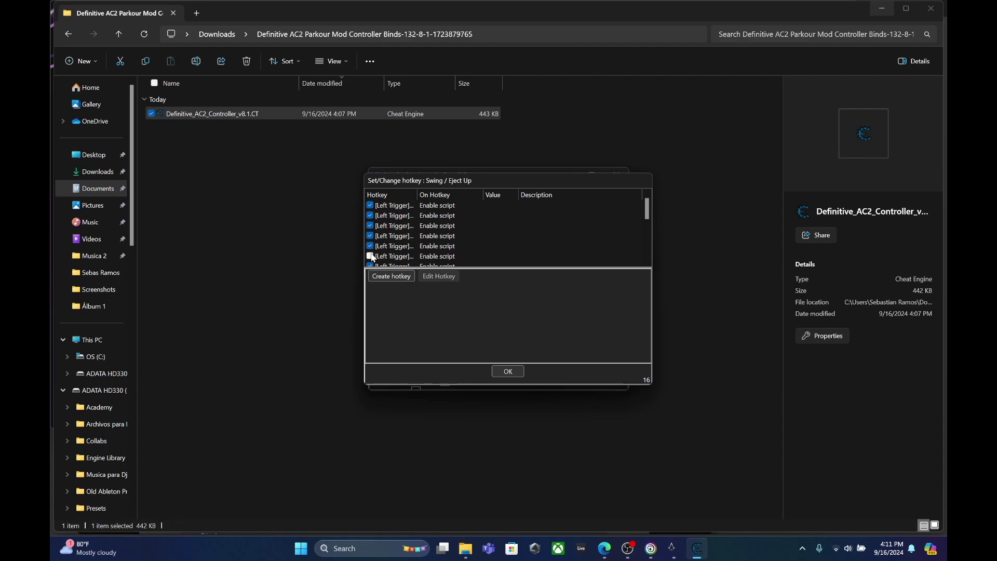
left_click(517, 372)
Enable the unchecked Left Trigger hotkeys of the Vault Landing Far script and confirm the hotkey settings.
left_click(481, 343)
right_click(481, 345)
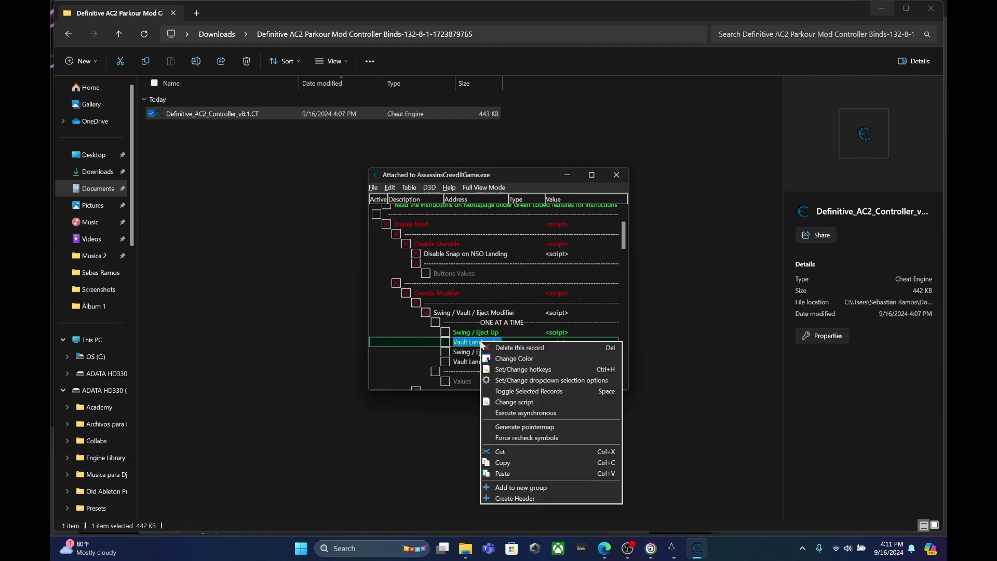
left_click(517, 372)
left_click(369, 205)
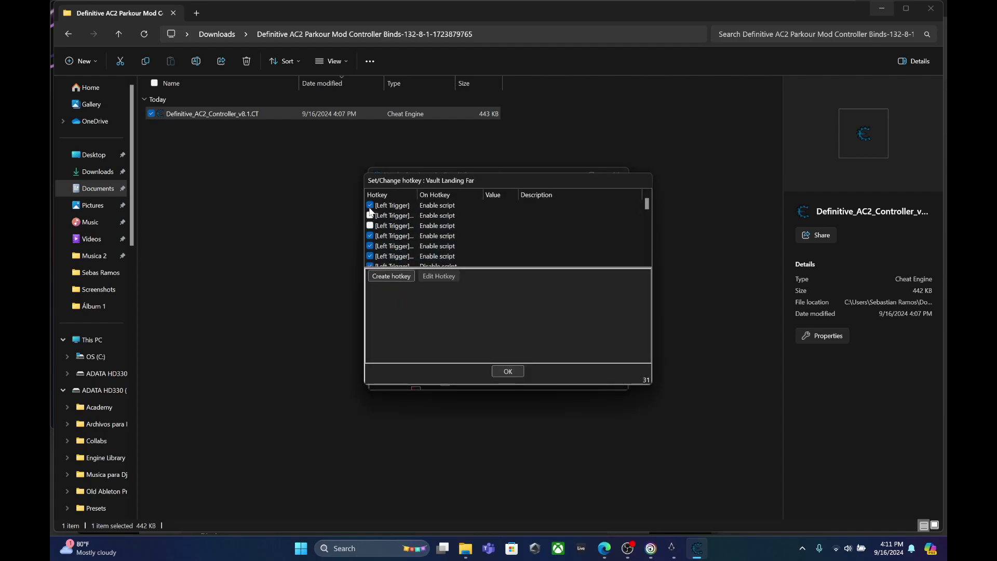
left_click(369, 215)
left_click(369, 225)
left_click(518, 371)
Review the start of the cheat table and switch to the running Assassin's Creed 2 game.
scroll(551, 306, "up", 2)
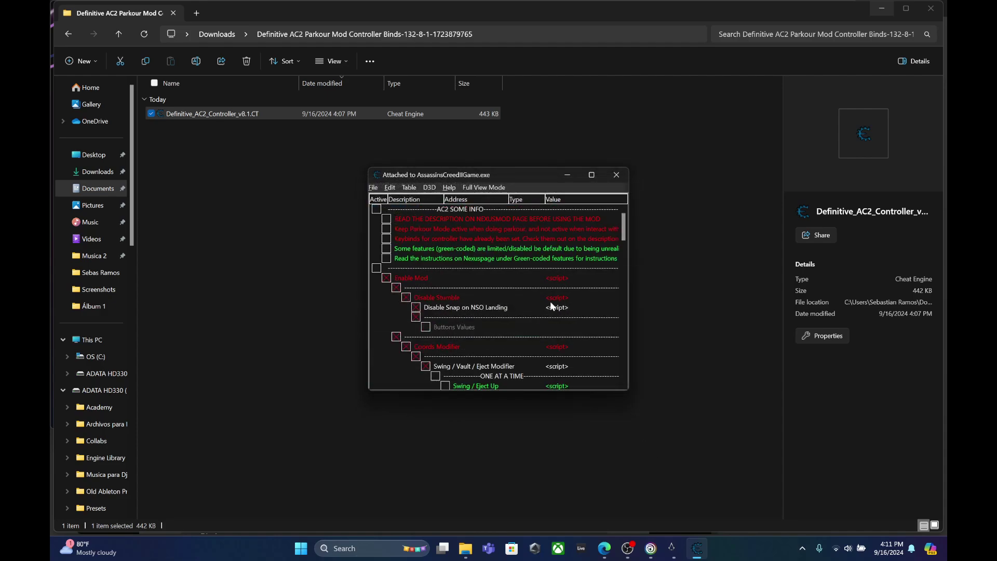
scroll(551, 306, "down", 4)
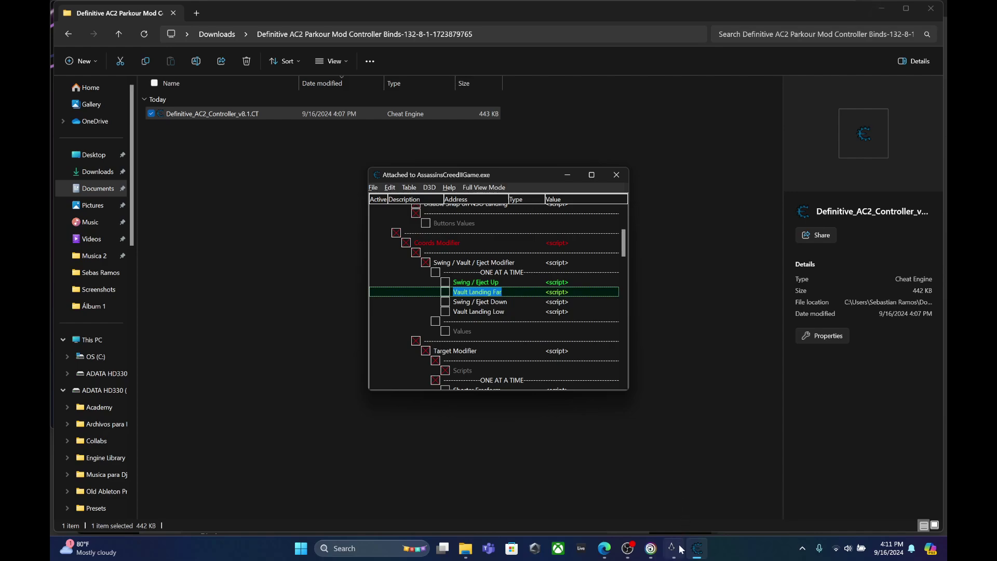
mouse_move(673, 547)
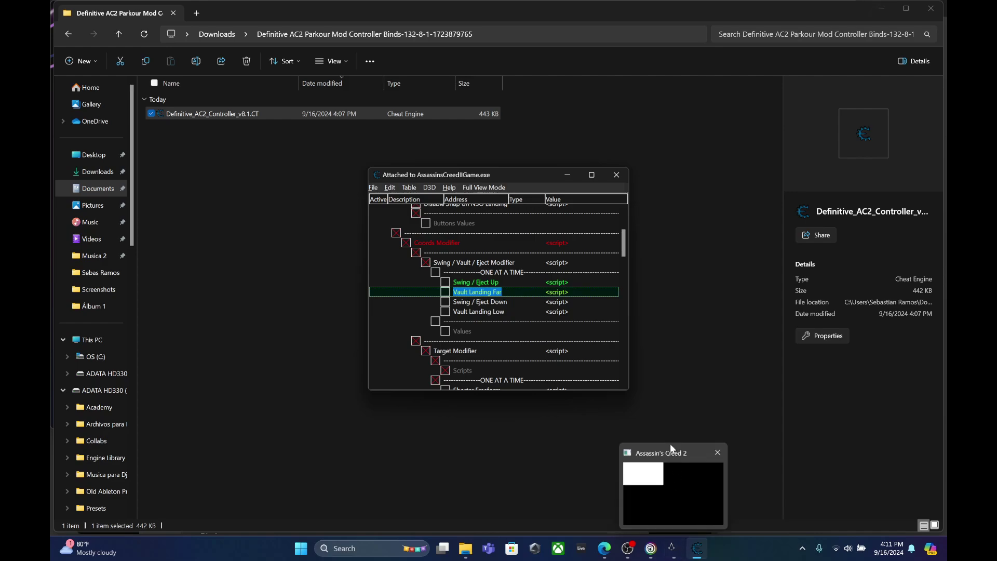
left_click(677, 549)
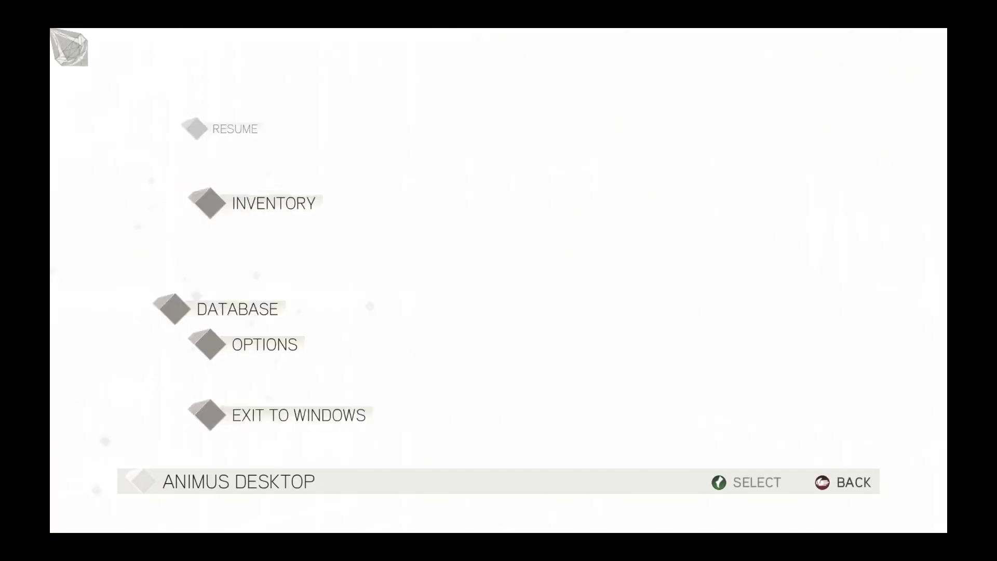
Exit Assassin's Creed 2 to Windows from the Animus Desktop and close the AC2 cheat table window.
key("Down")
key("Down")
key("Down")
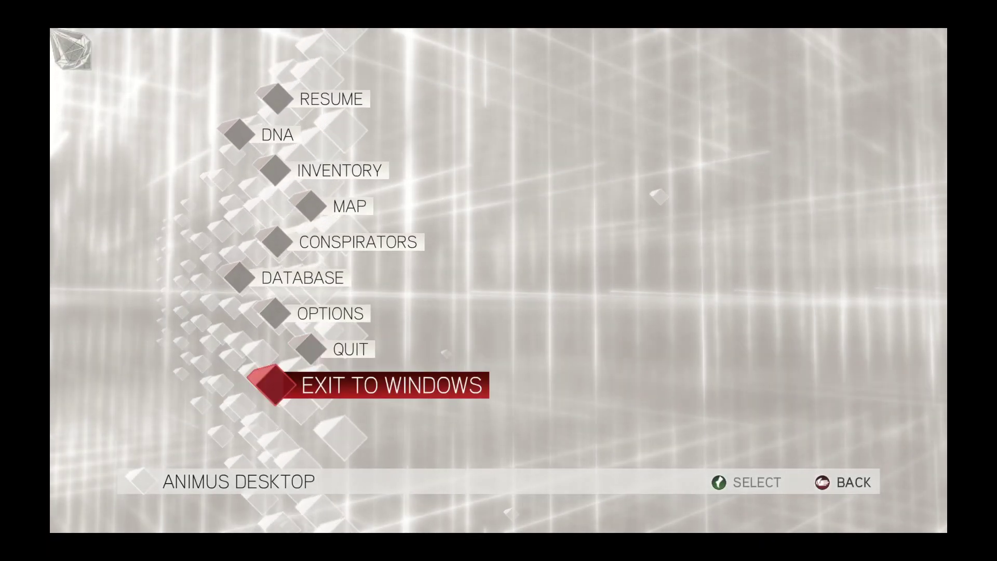
key("Return")
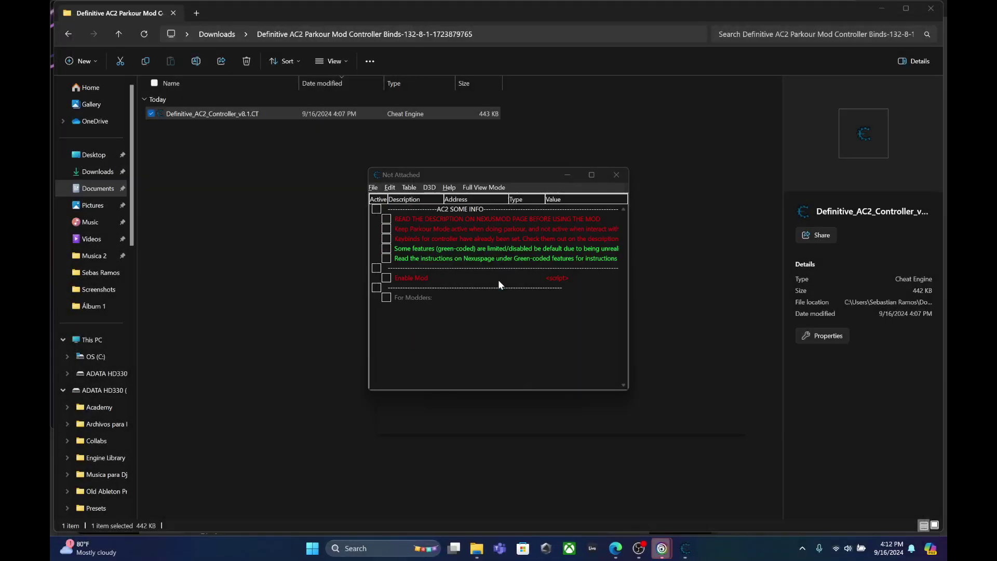
left_click(618, 176)
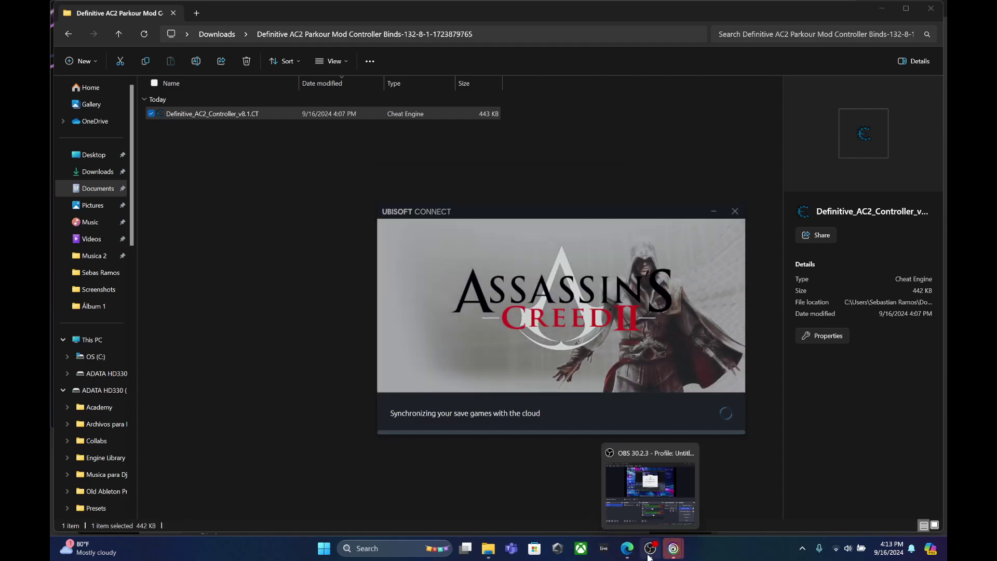
Launch Assassin's Creed Brotherhood from the Ubisoft Connect library and switch back to File Explorer.
left_click(649, 556)
left_click(655, 504)
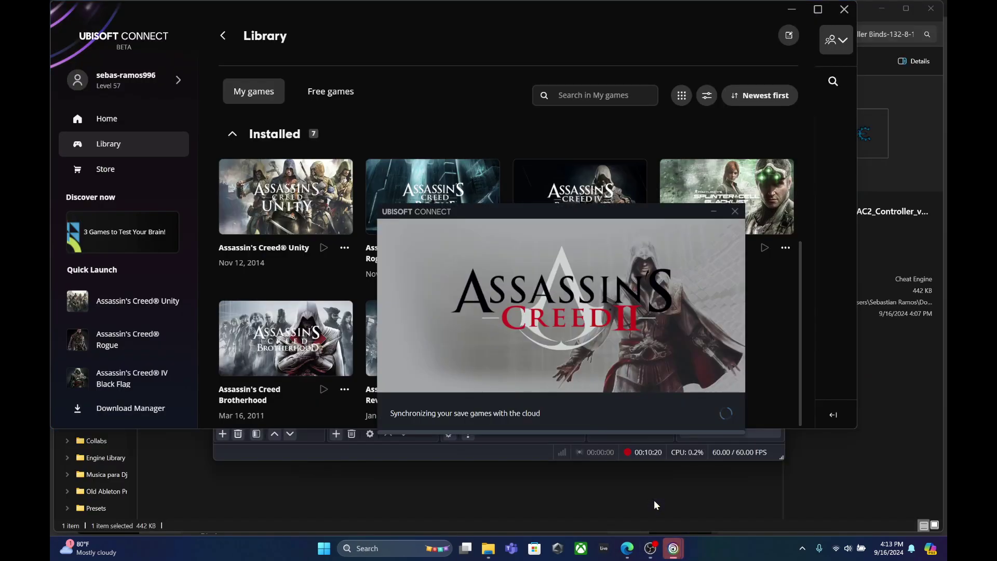
left_click(619, 294)
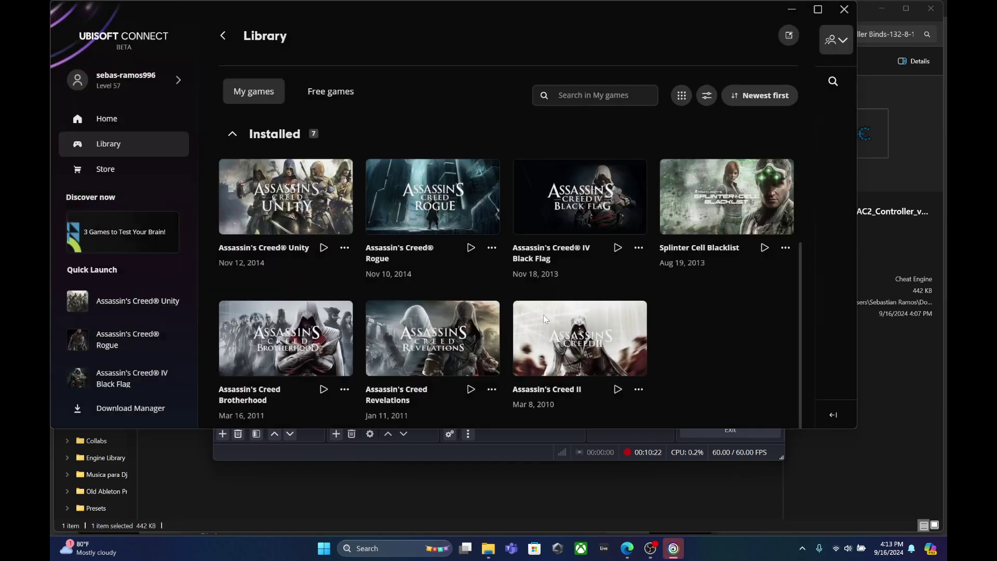
left_click(323, 389)
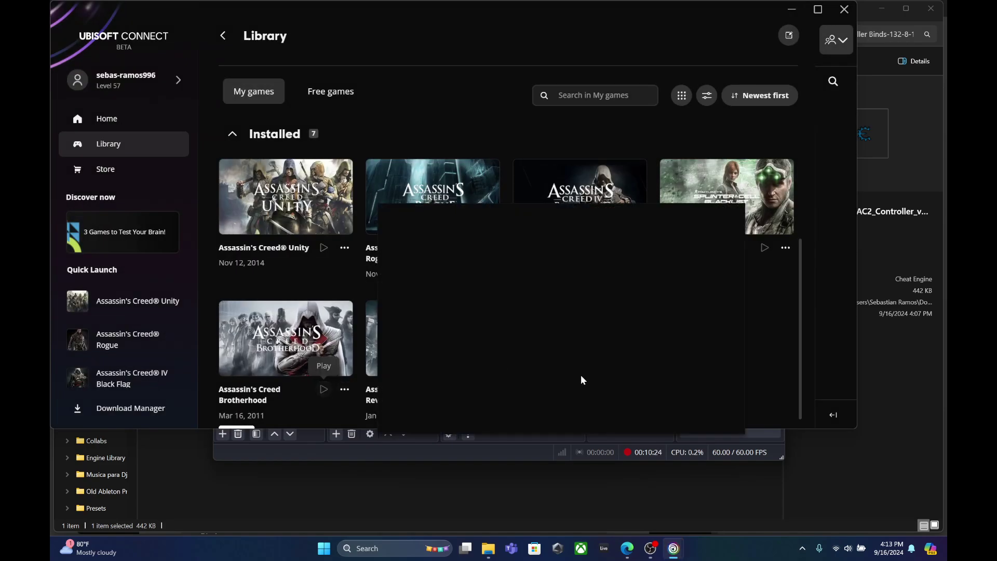
left_click(489, 549)
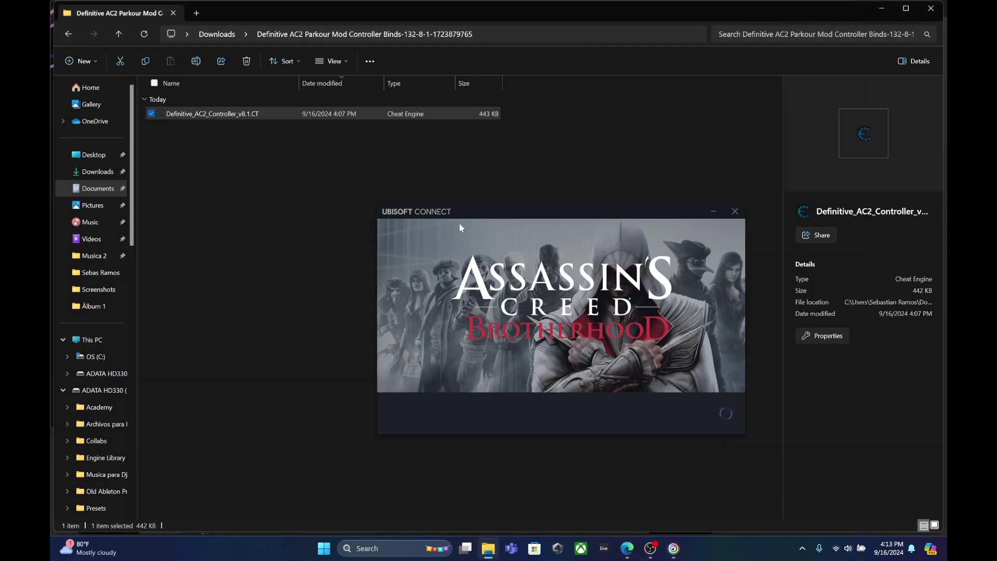
Return to the Downloads folder in File Explorer and load the Desmond story mode session in Assassin's Creed Brotherhood.
left_click(69, 34)
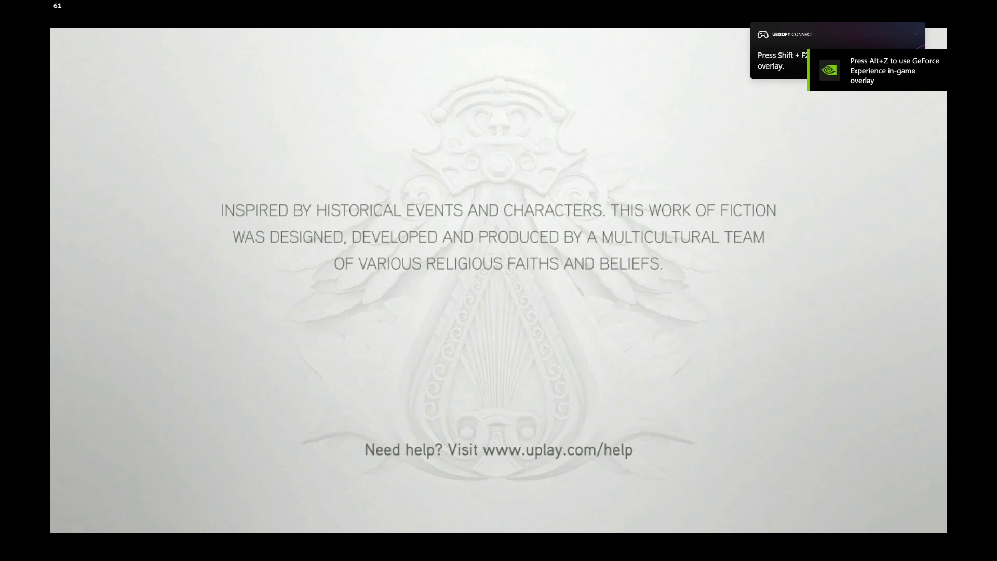
key("XF86AudioLowerVolume")
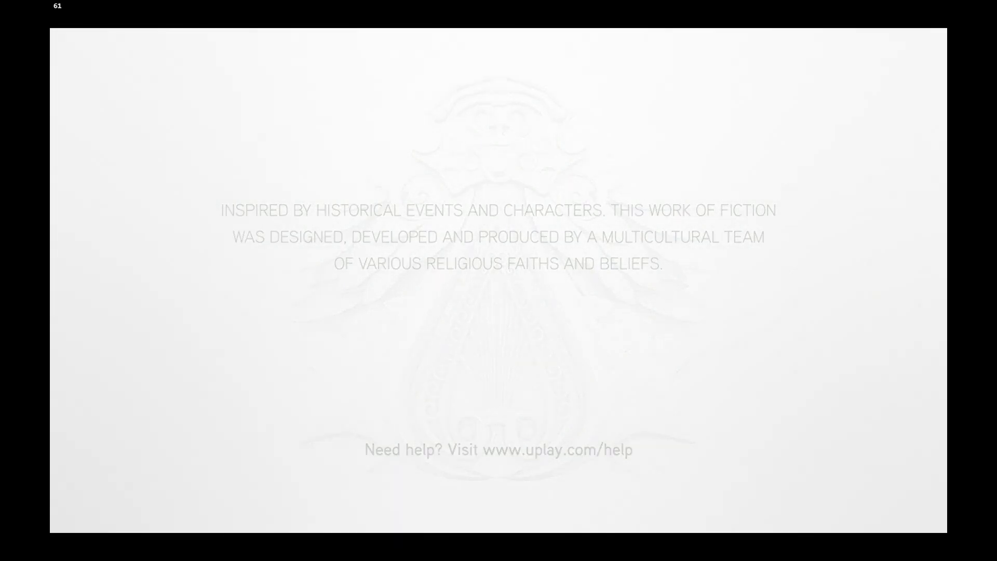
key("Return")
key("Return")
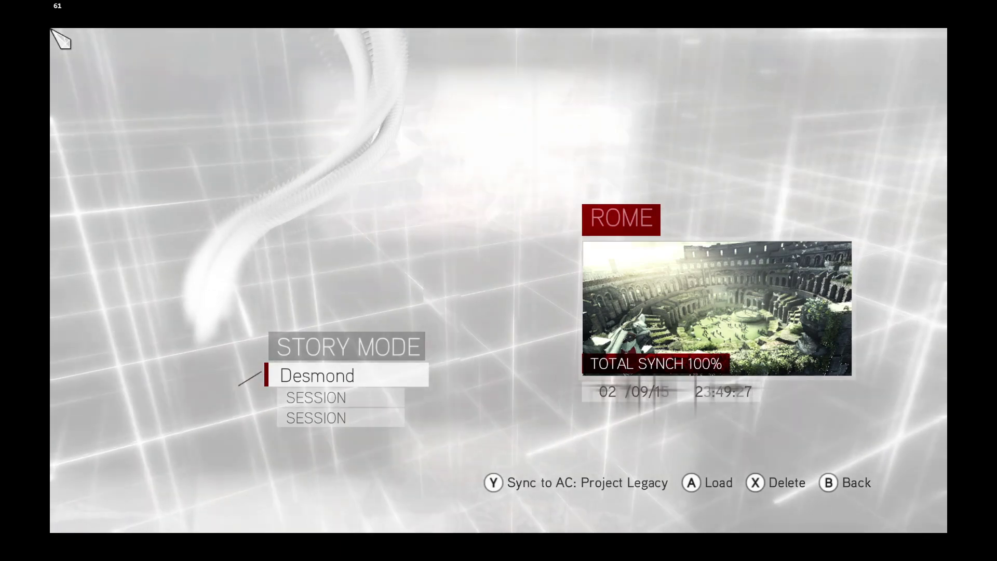
key("Return")
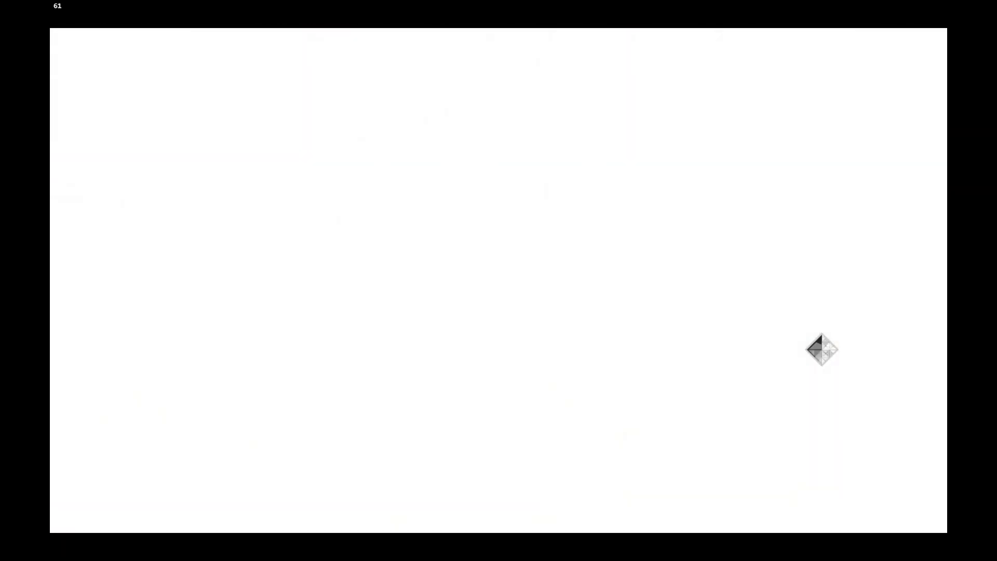
Open Definitive_ACB_Controller_v8.1.CT from the ACB controller binds folder, allowing its Lua script, and activate the Enable Mod entry.
key("alt+Tab")
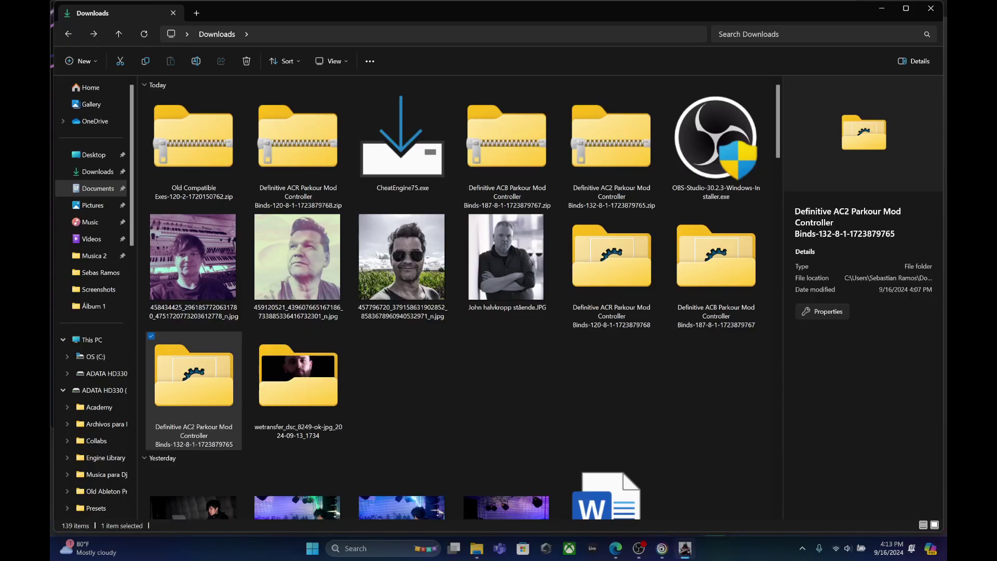
left_click(709, 309)
double_click(708, 309)
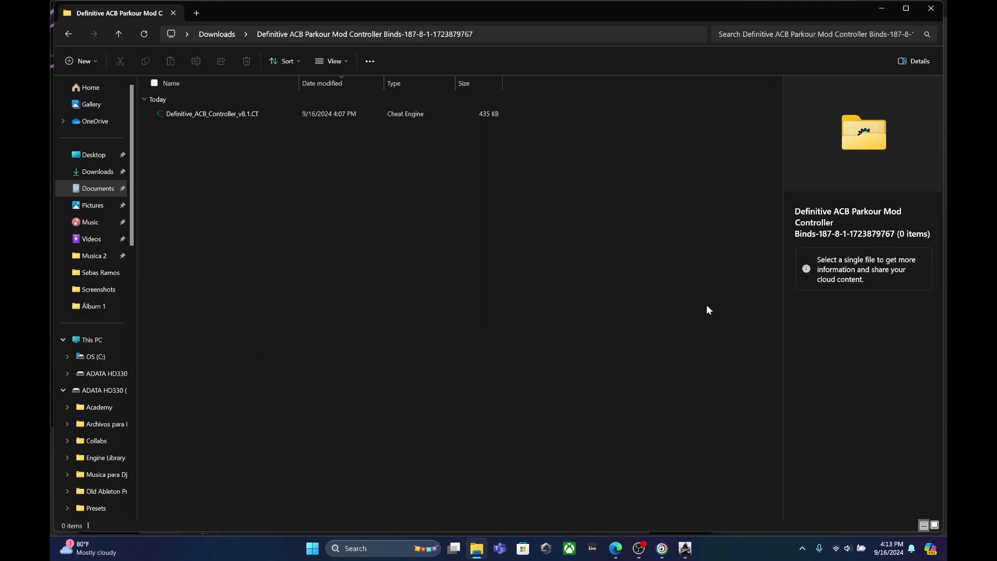
left_click(245, 113)
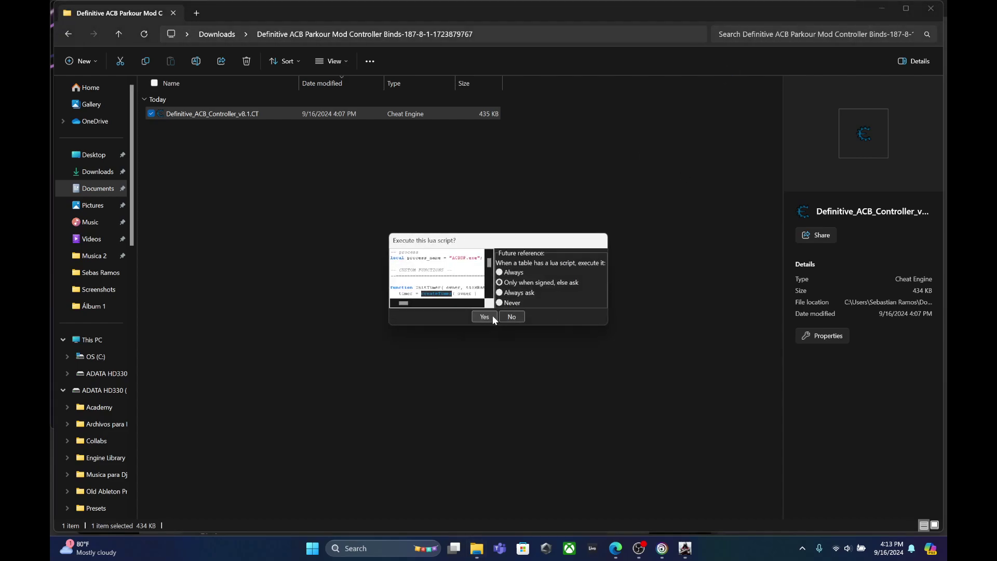
left_click(484, 316)
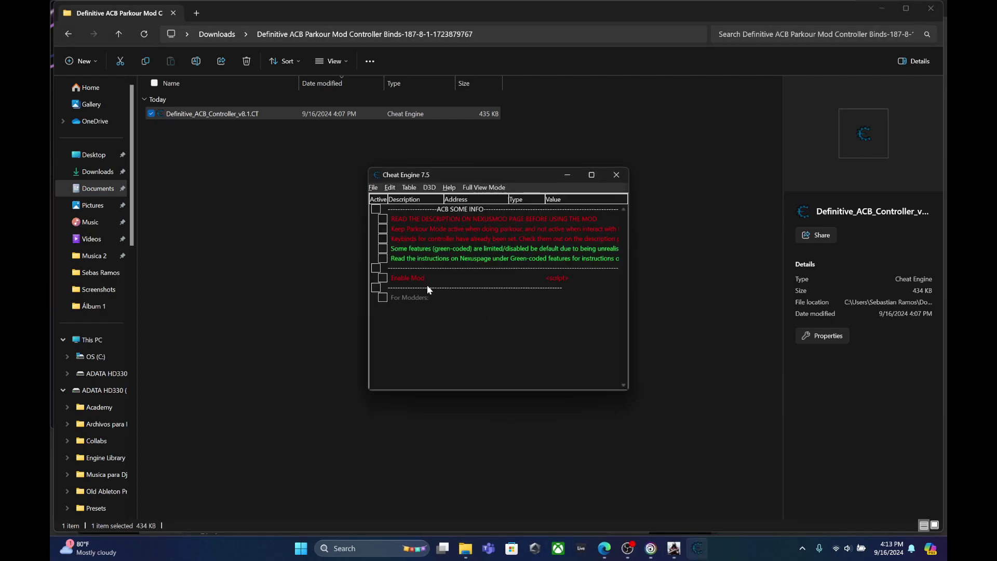
left_click(384, 278)
Enable the unchecked Left Trigger hotkeys of the Vault Landing Far script in the ACB table and confirm them.
scroll(459, 291, "down", 5)
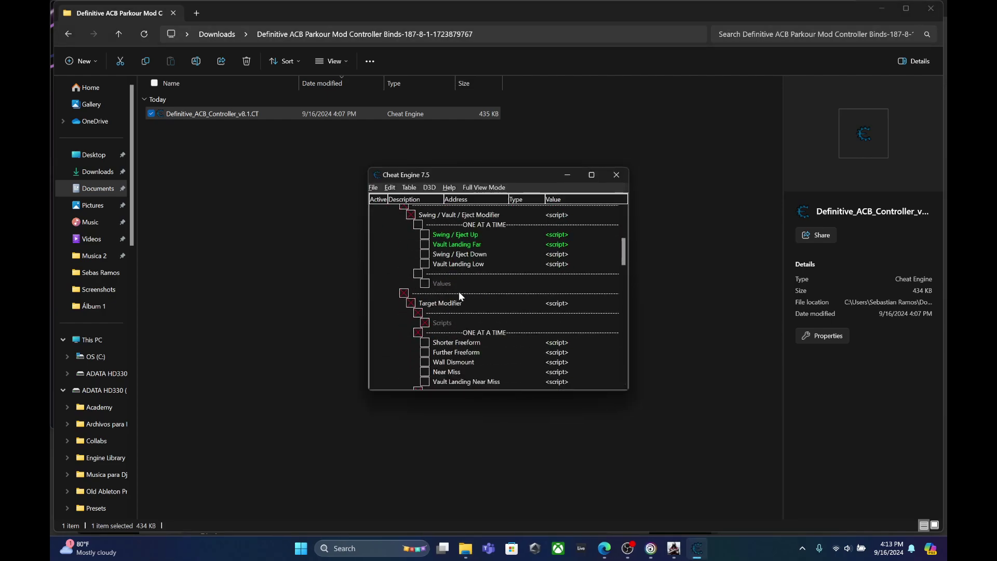
right_click(458, 248)
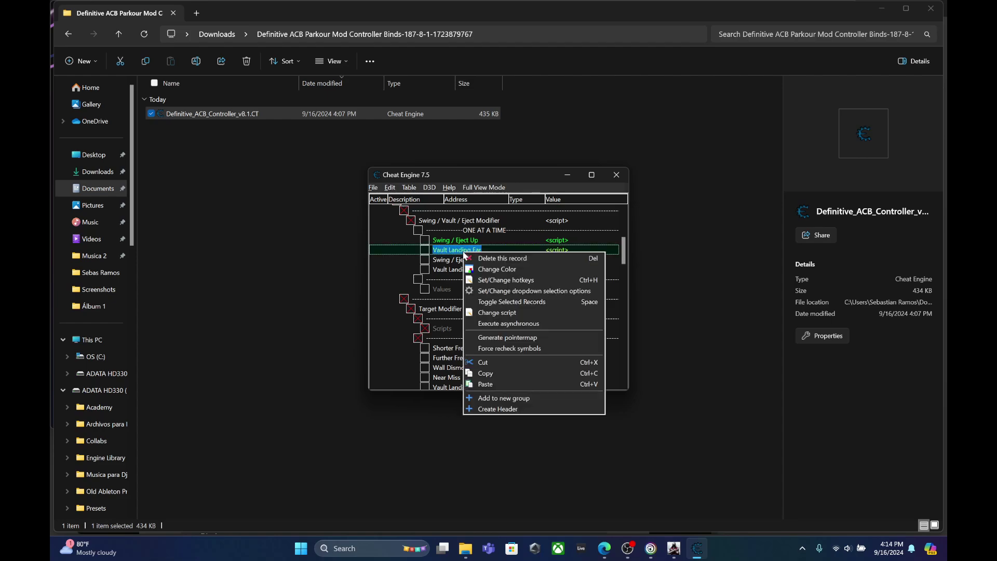
left_click(485, 281)
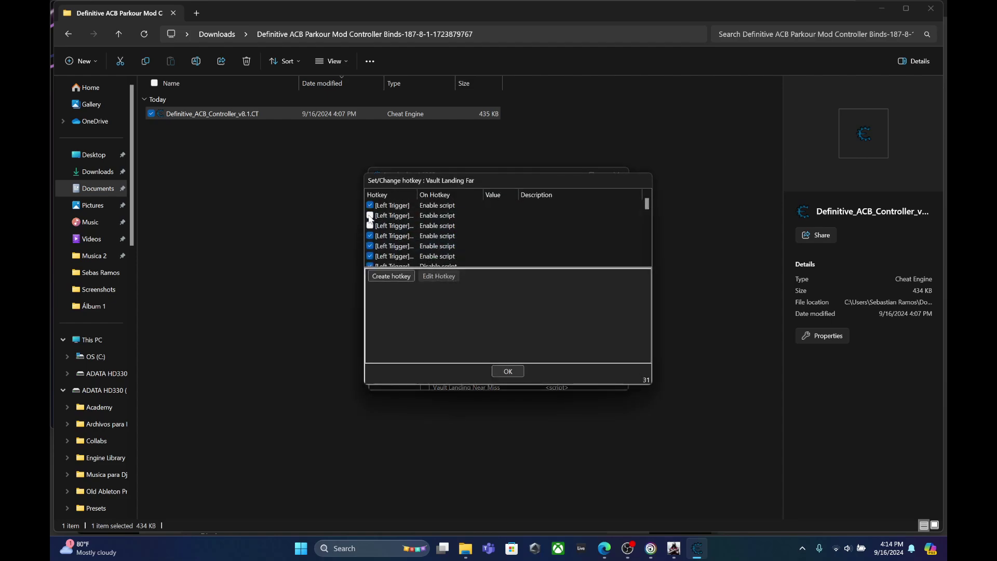
left_click(516, 371)
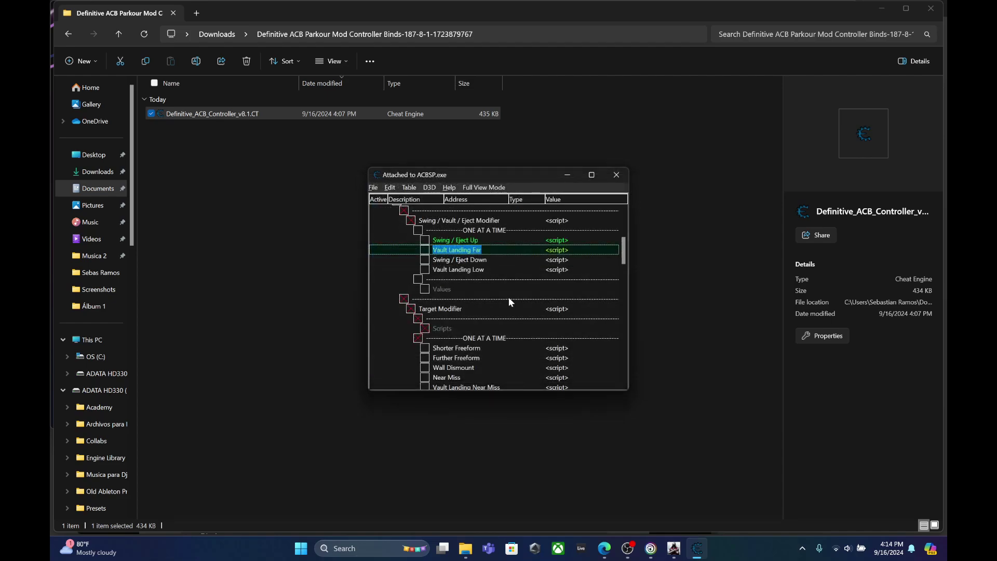
Enable the [Y] hotkeys that turn on the Land Soft script and confirm the hotkey settings.
scroll(509, 299, "down", 2)
scroll(509, 299, "down", 3)
left_click(441, 250)
right_click(441, 250)
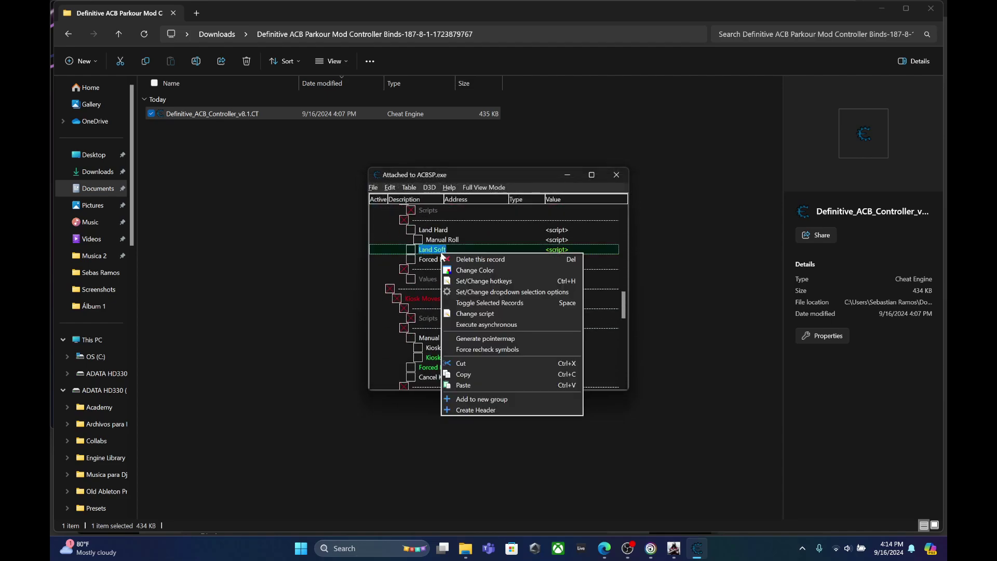
left_click(474, 283)
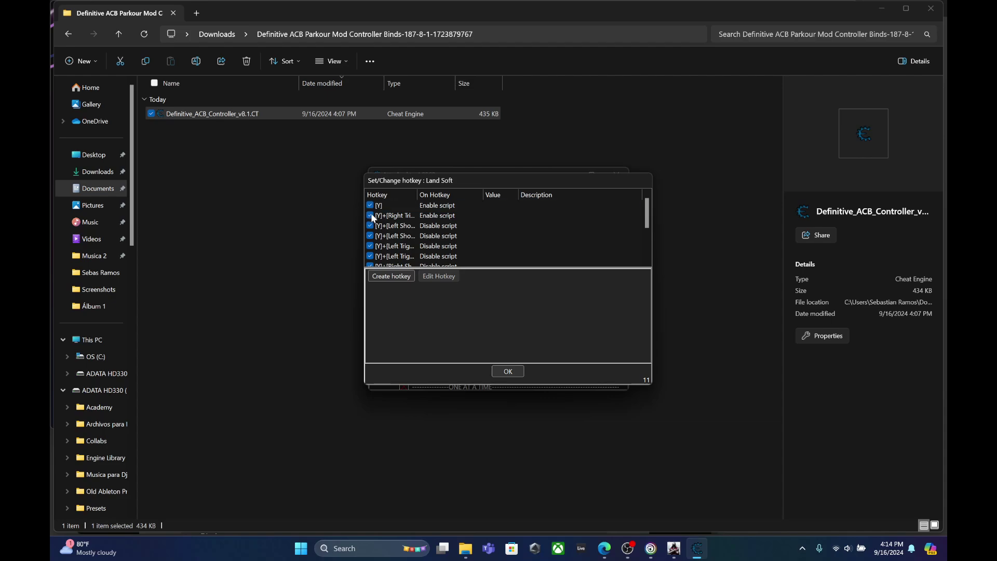
left_click(499, 368)
Enable the unchecked Left Trigger hotkeys of the Manual Horse Flip script and confirm the hotkey settings.
scroll(498, 236, "down", 5)
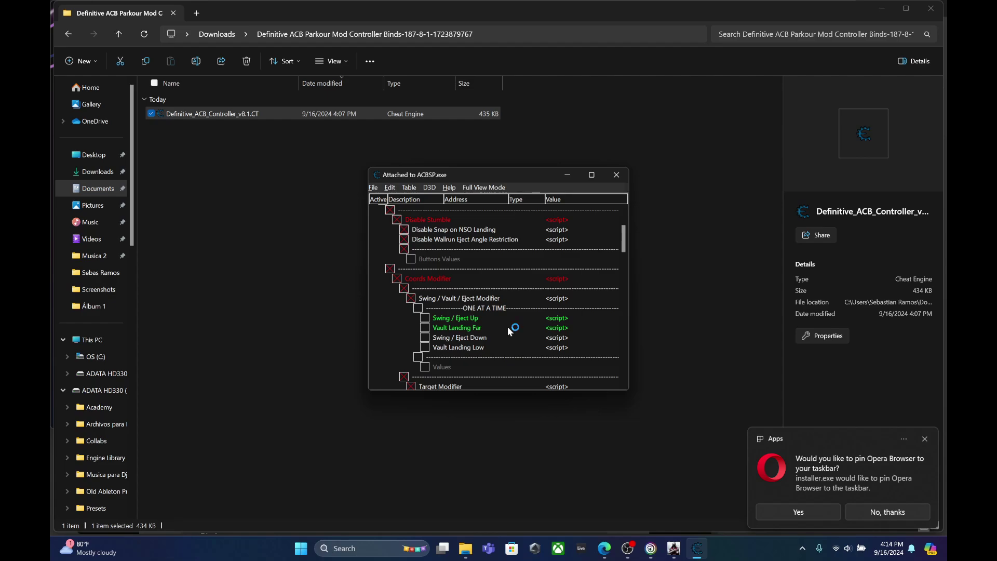
scroll(508, 330, "down", 12)
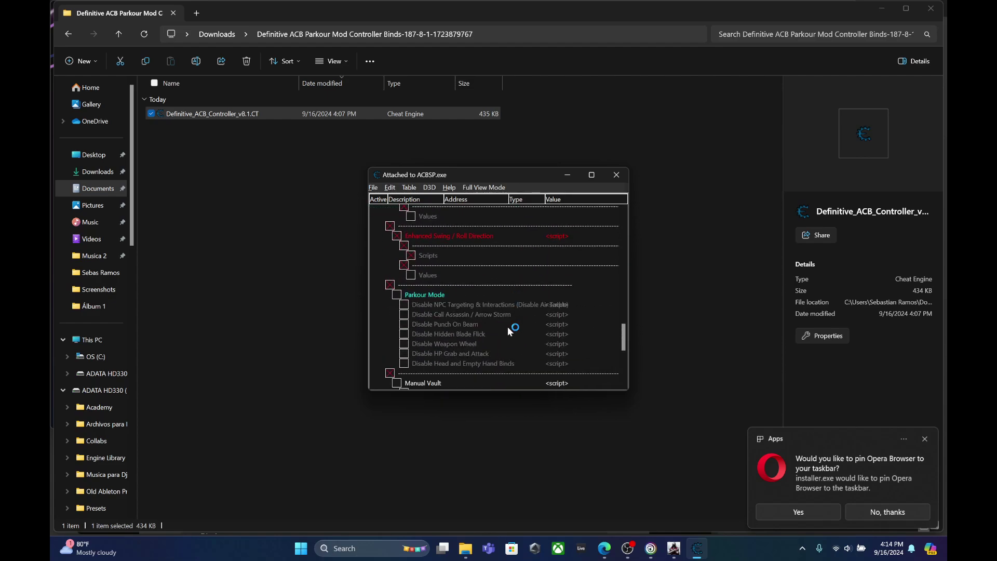
scroll(507, 327, "down", 5)
left_click(430, 365)
right_click(449, 366)
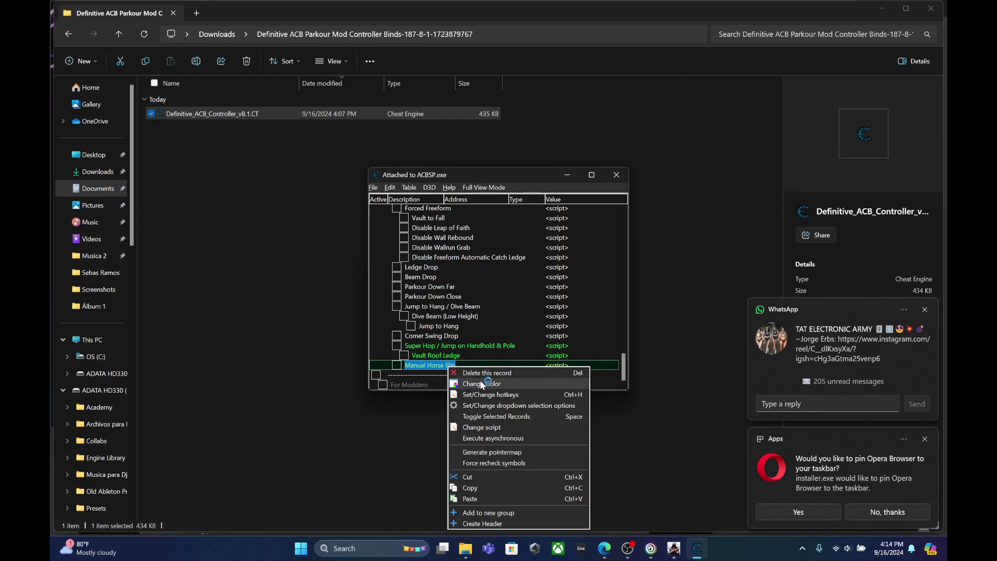
left_click(488, 395)
left_click(375, 207)
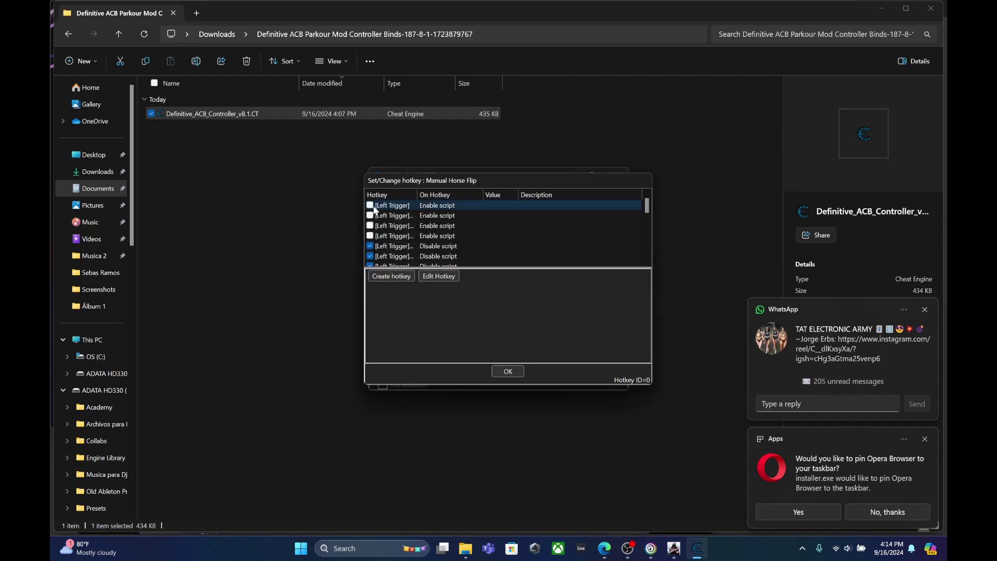
left_click(371, 207)
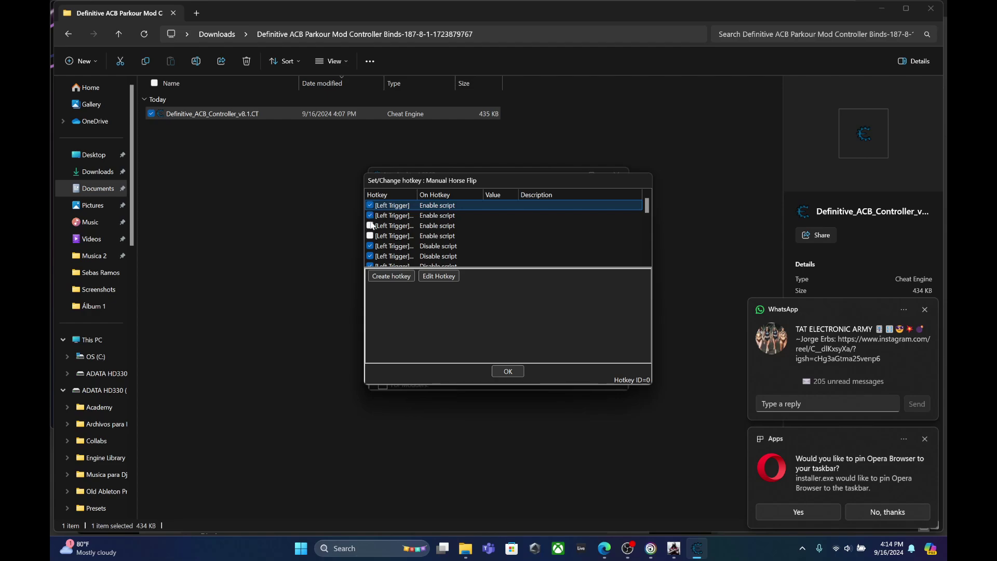
left_click(371, 226)
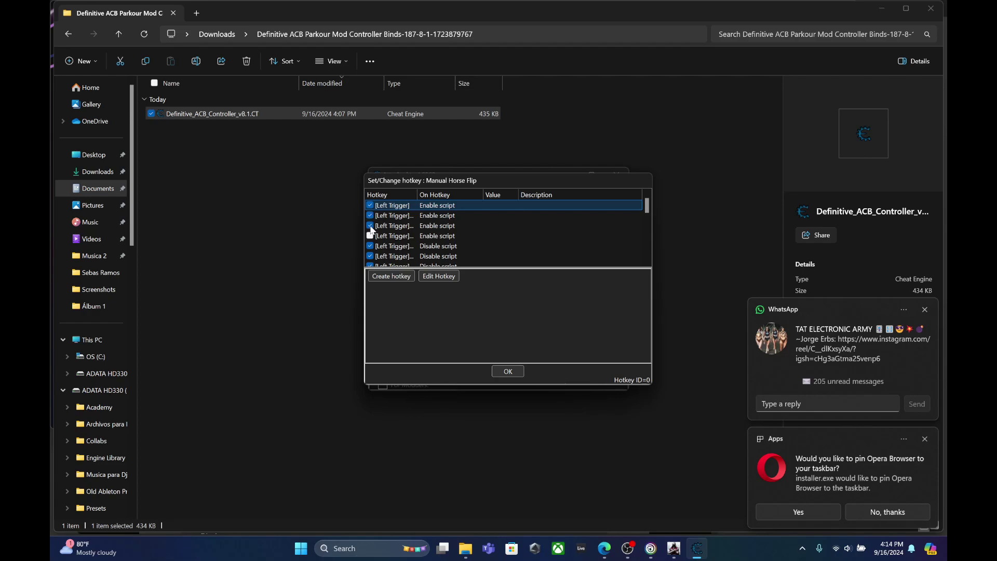
left_click(520, 374)
Enable the unchecked Left Trigger hotkeys of the Vault Roof Ledge script, closing the intruding Opera window, and confirm the settings.
right_click(435, 354)
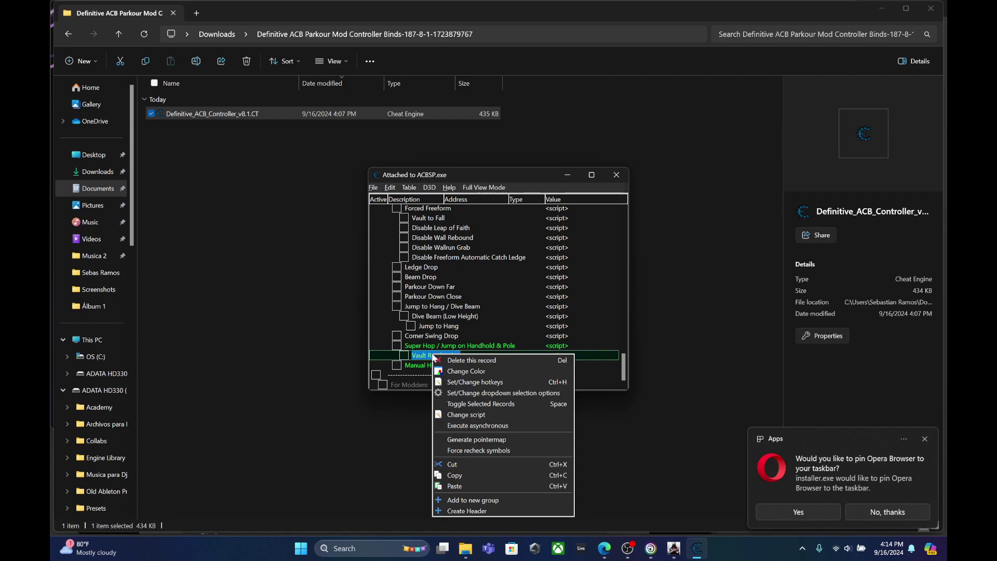
left_click(452, 385)
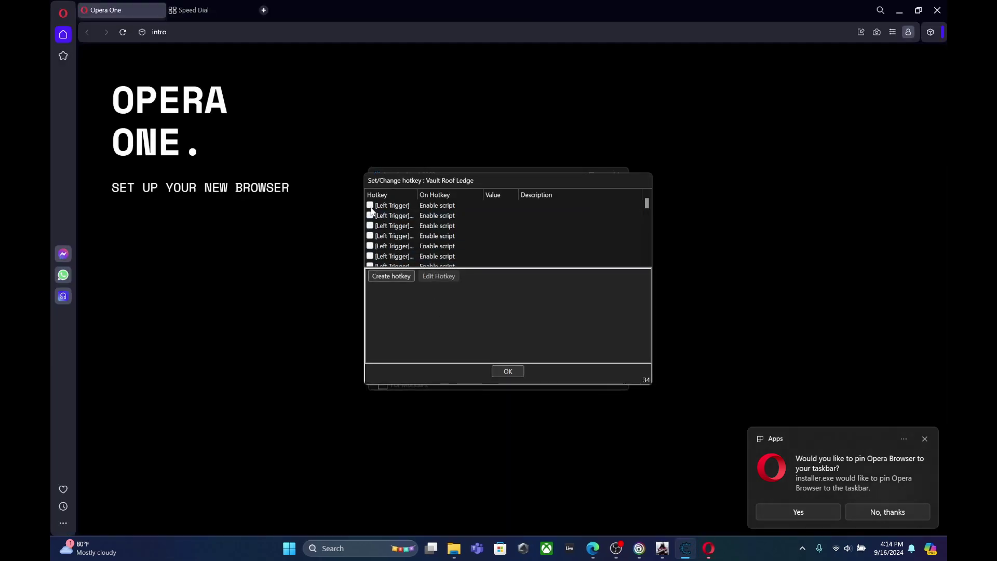
left_click(369, 205)
left_click(371, 216)
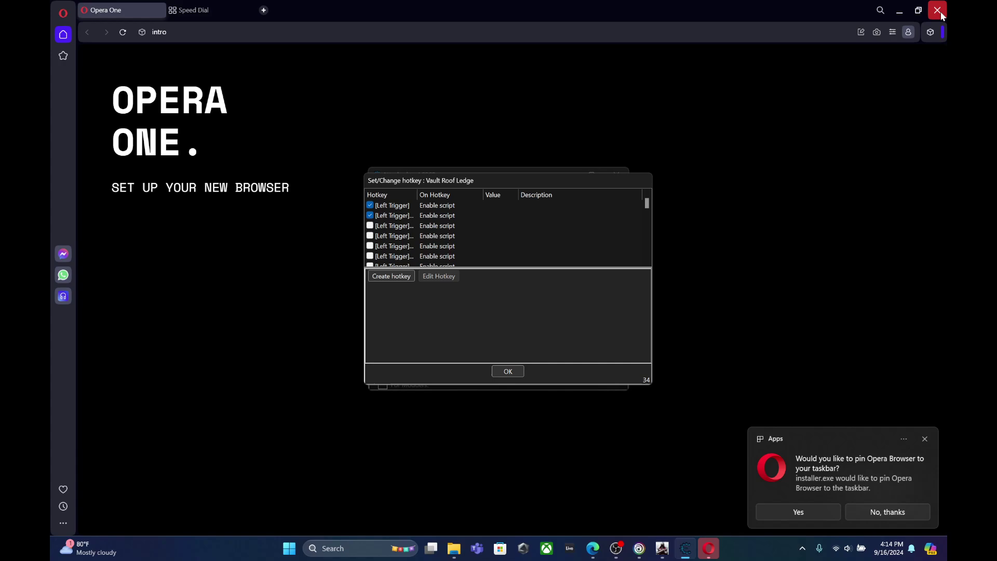
left_click(937, 10)
left_click(370, 226)
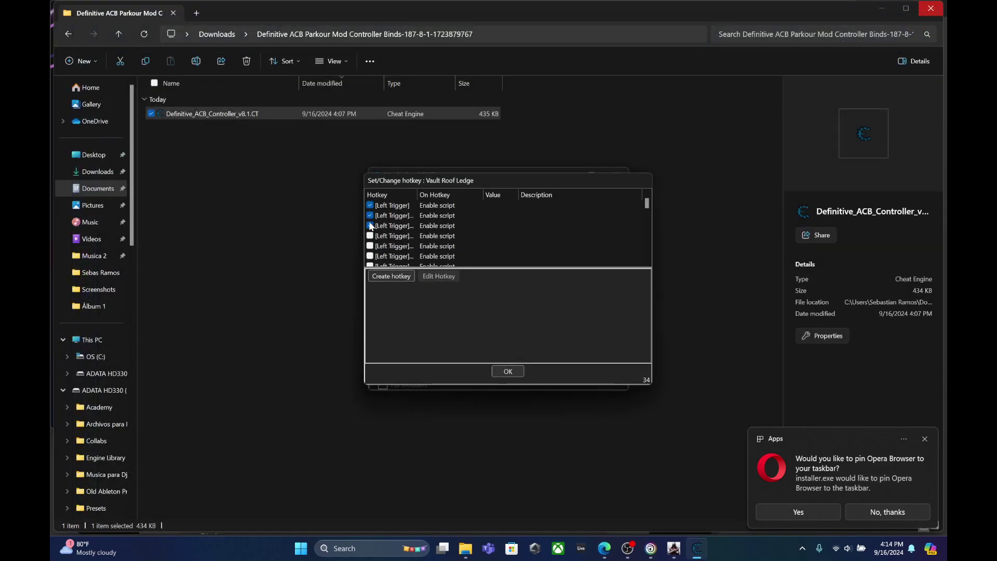
scroll(370, 247, "down", 1)
scroll(372, 231, "down", 3)
left_click(517, 373)
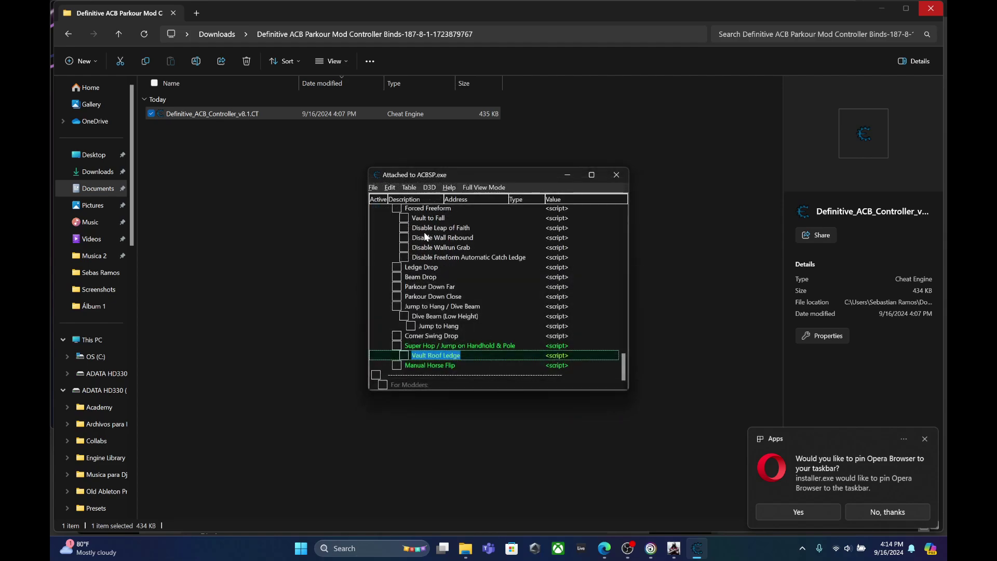
Enable the unchecked Left Trigger hotkeys of the Super Hop / Jump on Handhold & Pole script and confirm the settings.
left_click(459, 345)
right_click(459, 345)
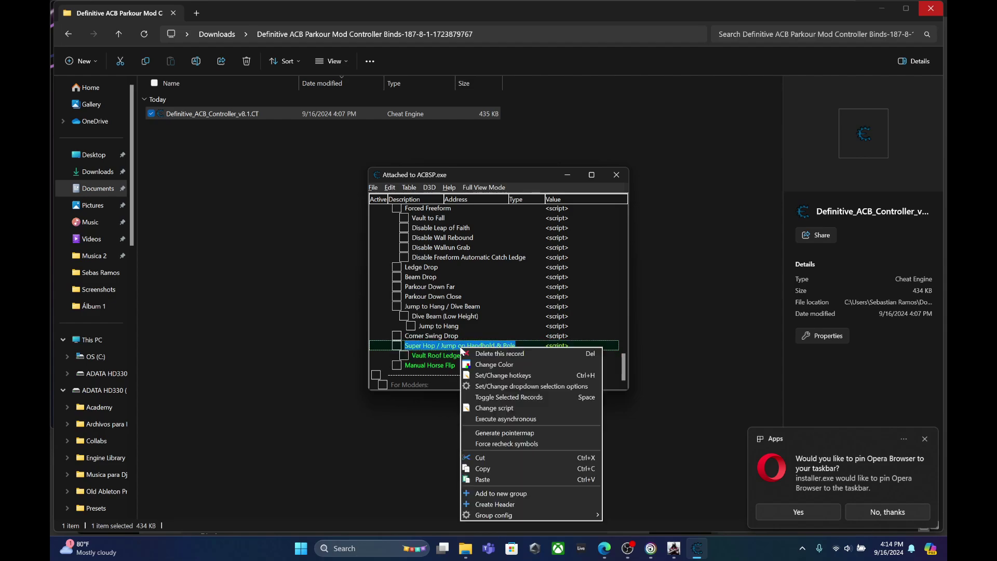
left_click(493, 378)
left_click(370, 205)
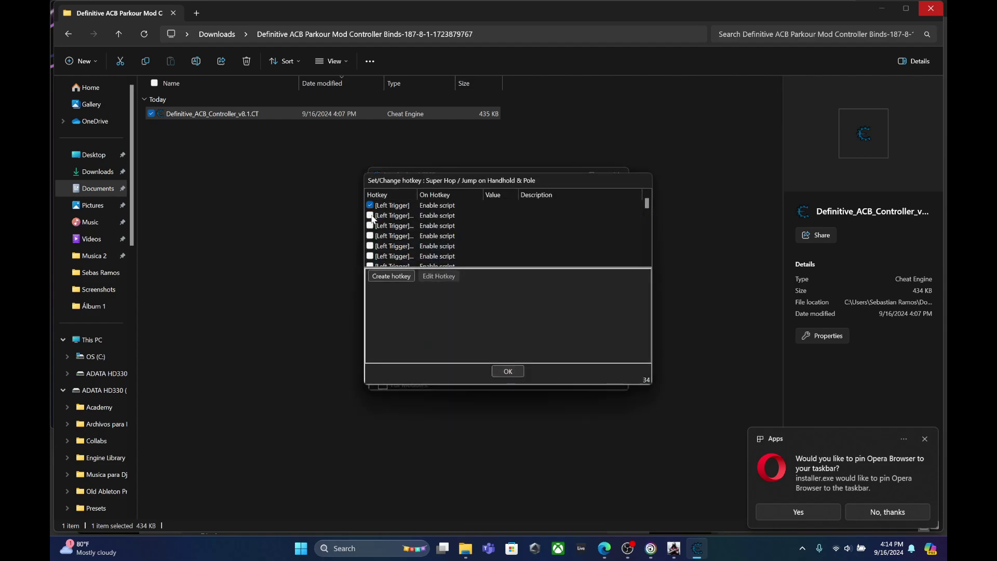
left_click(370, 215)
left_click(370, 226)
left_click(370, 236)
scroll(373, 257, "down", 1)
left_click(370, 246)
scroll(372, 249, "down", 2)
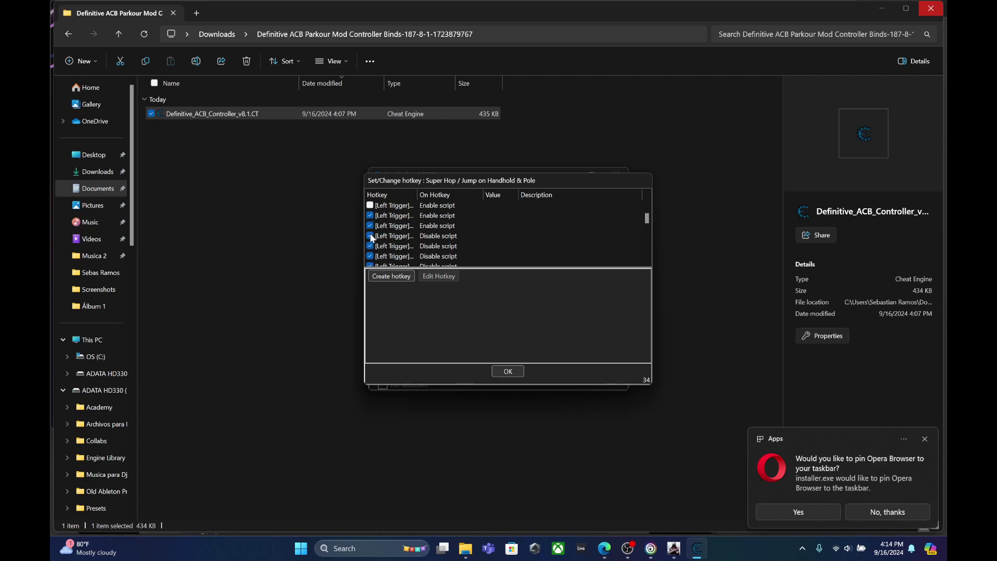
left_click(371, 215)
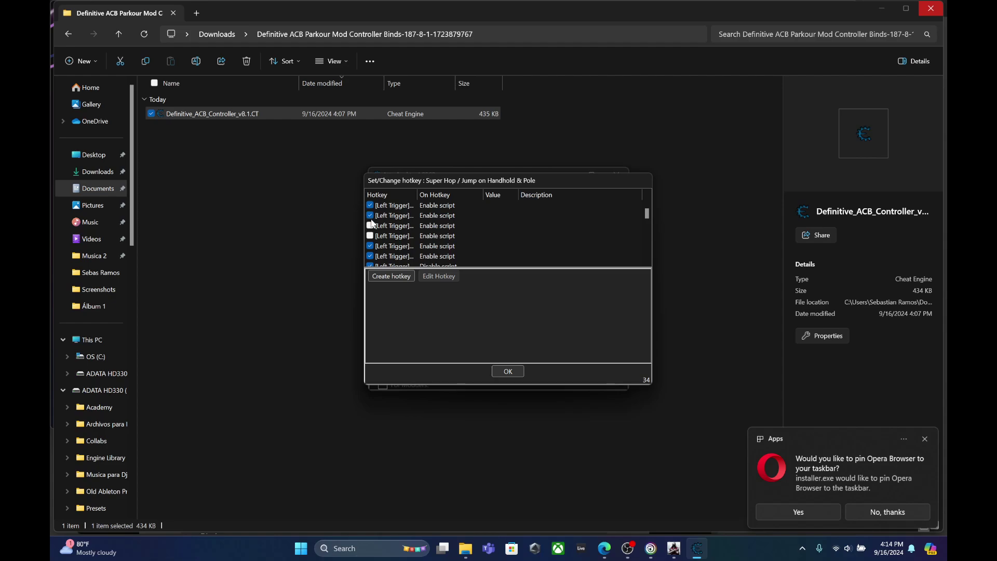
left_click(509, 371)
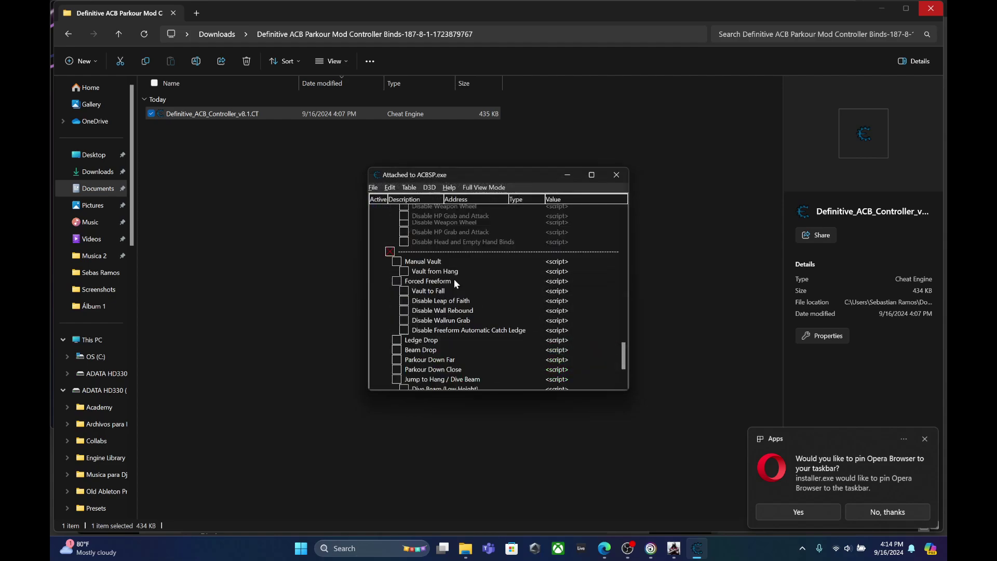
Recheck the hotkey list of the Land Soft script under Flat Ground Landings.
scroll(454, 281, "up", 10)
left_click(434, 287)
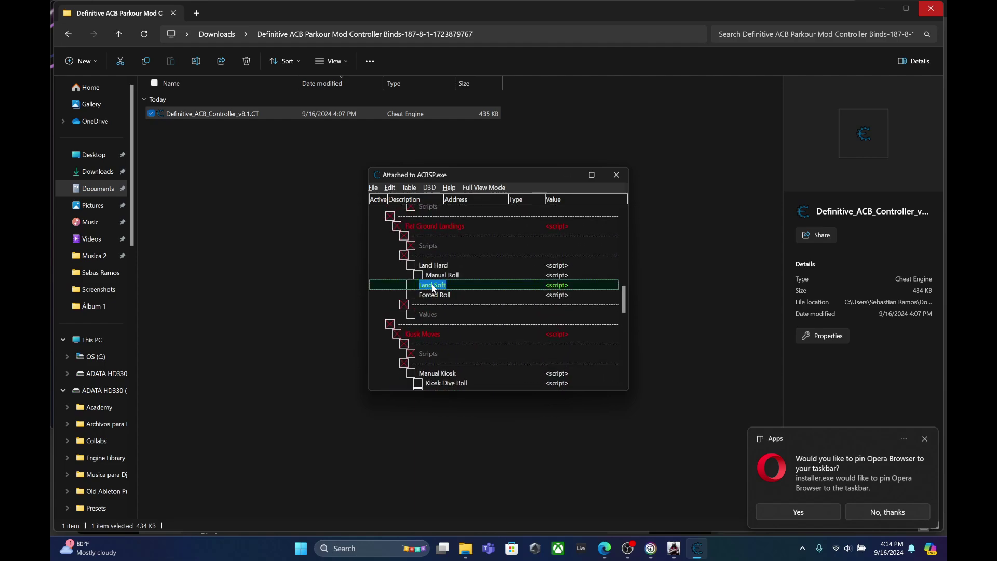
right_click(434, 288)
left_click(475, 313)
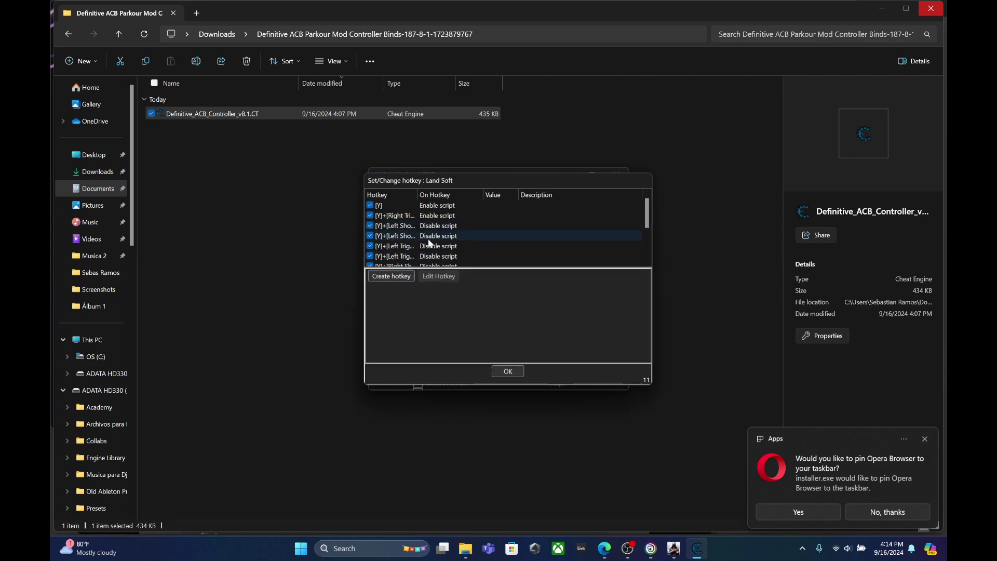
left_click(509, 370)
Recheck the hotkey list of the Vault Landing Far script under Swing / Vault / Eject Modifier.
scroll(503, 232, "down", 5)
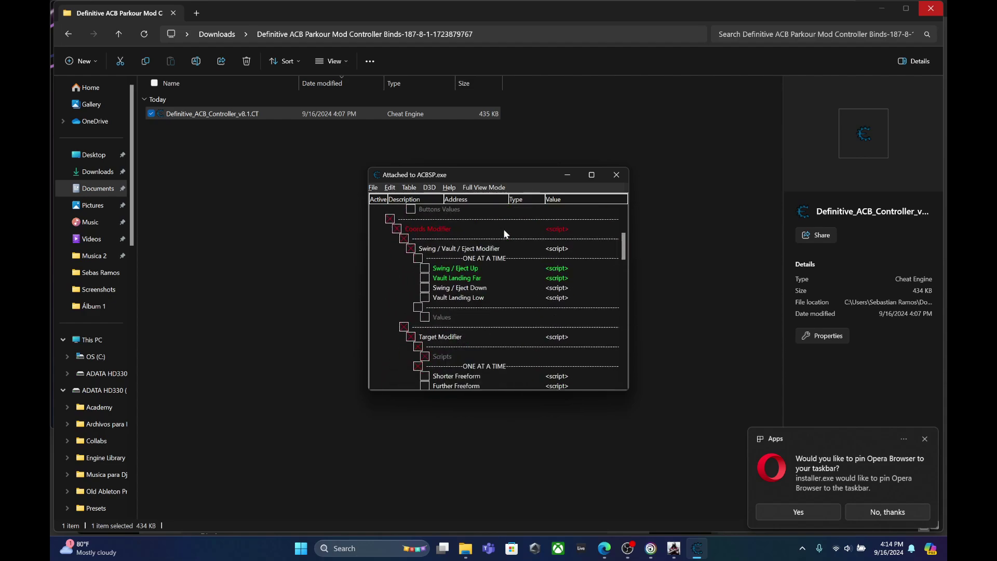
left_click(460, 288)
left_click(452, 278)
right_click(463, 277)
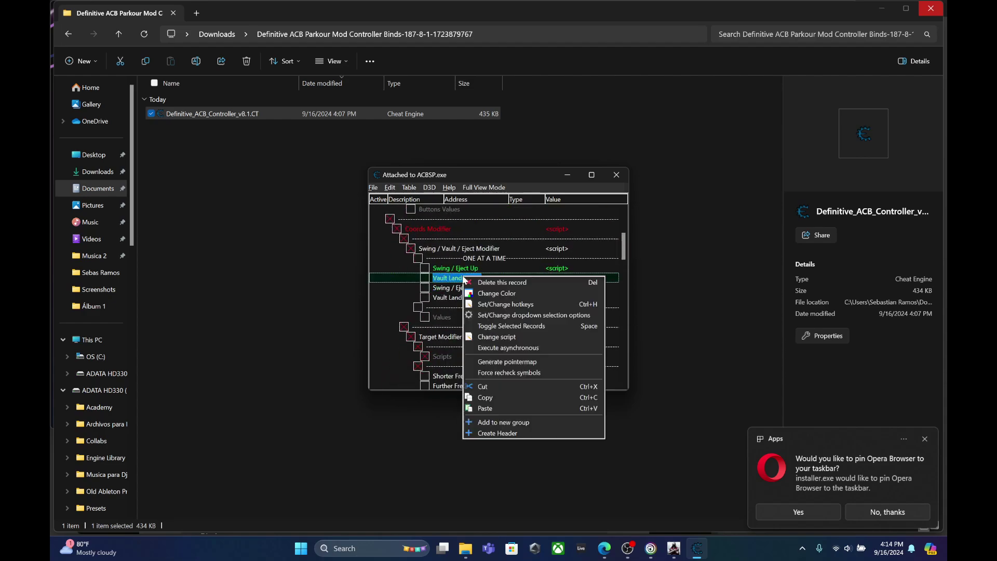
left_click(493, 306)
left_click(511, 370)
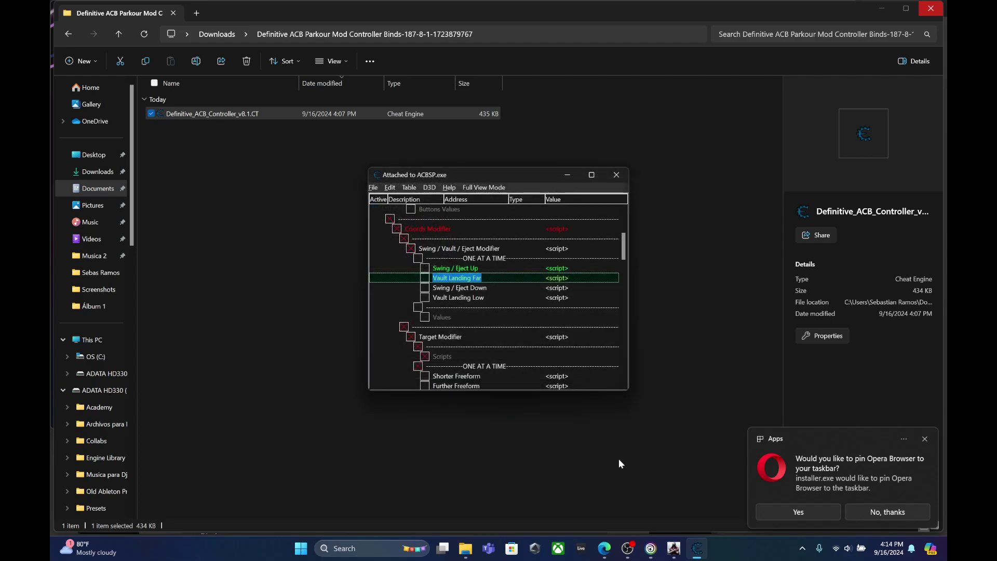
Decline the request to pin Opera Browser to the taskbar and return to Assassin's Creed Brotherhood.
left_click(675, 550)
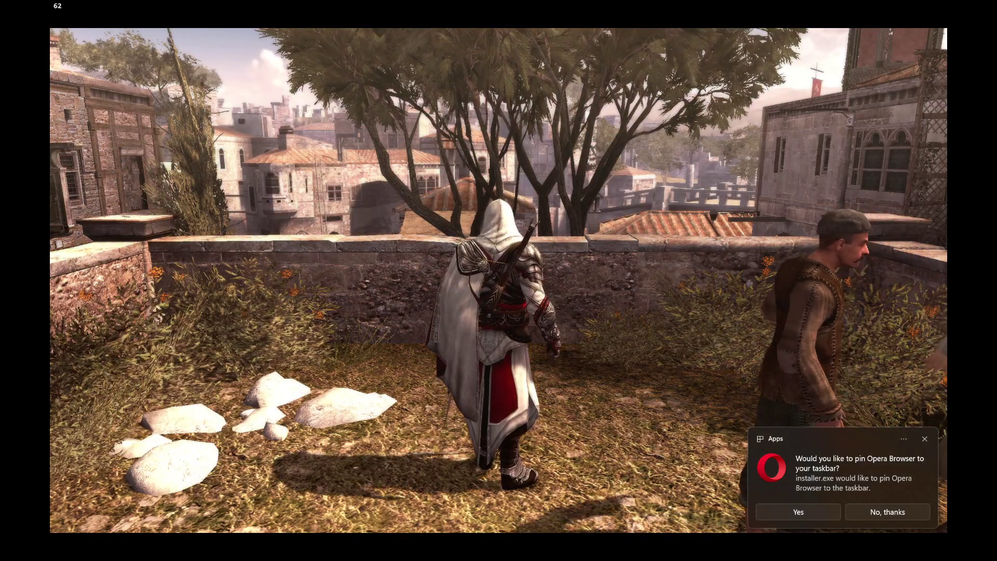
key("alt+Tab")
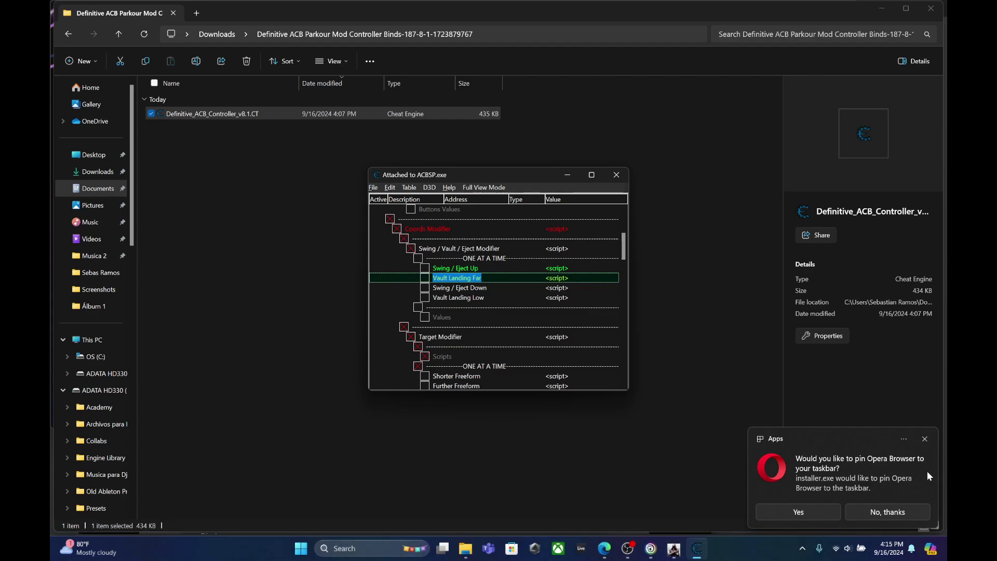
left_click(893, 514)
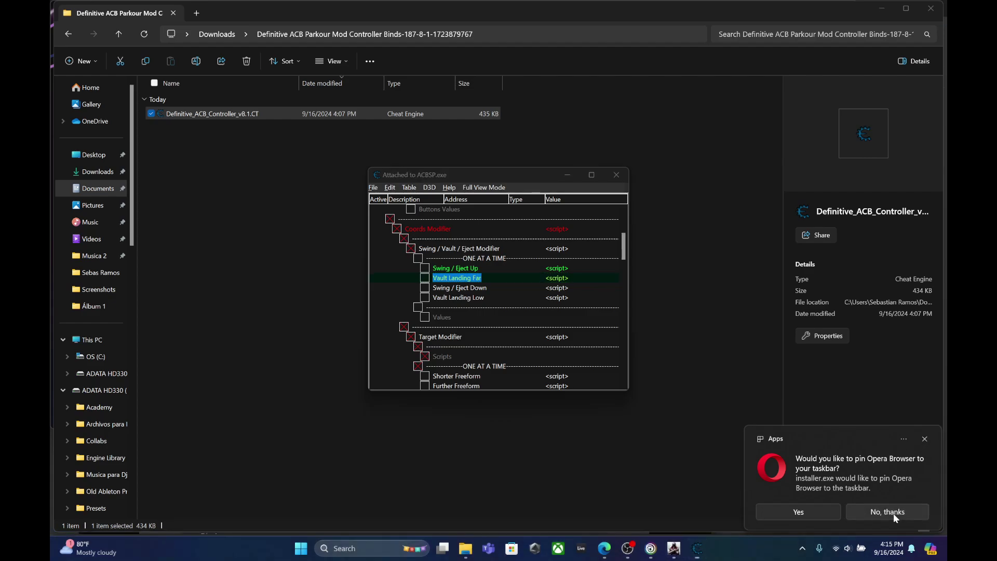
left_click(674, 549)
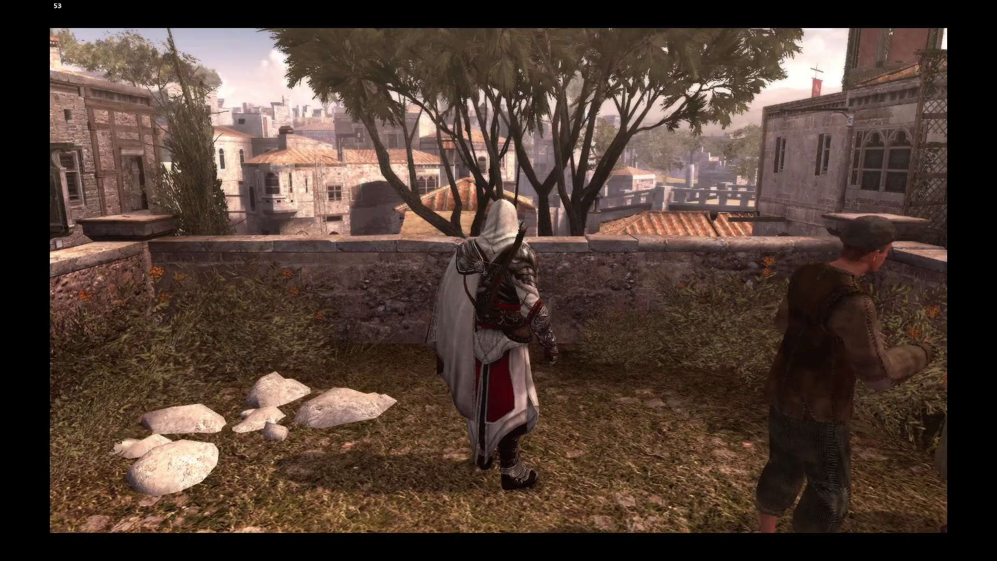
mouse_move(498, 281)
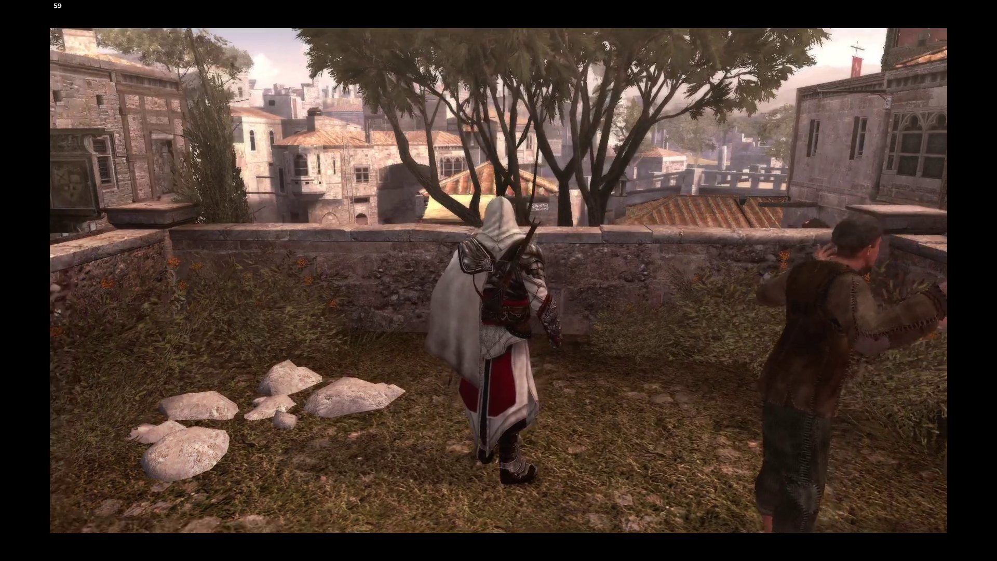
key("w")
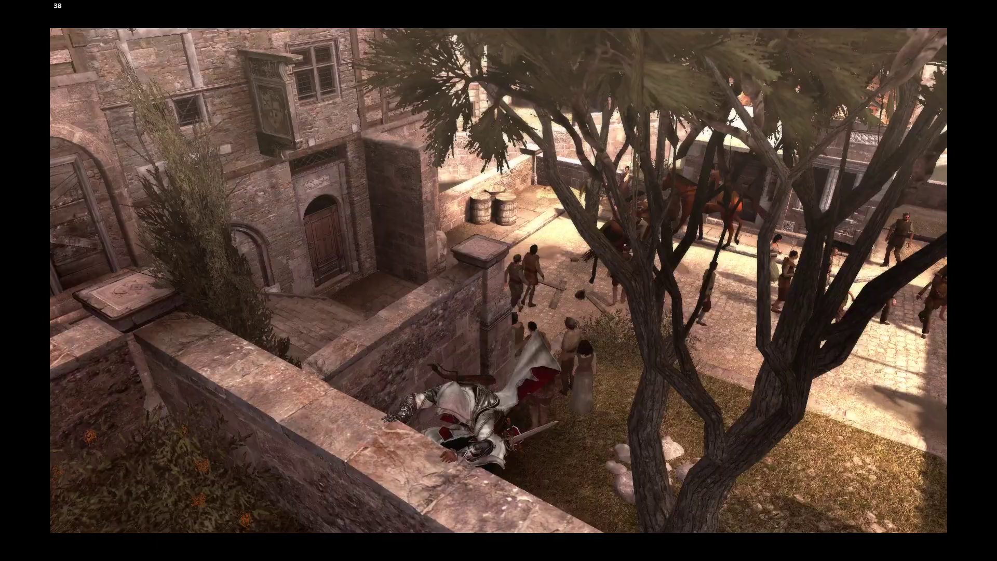
key("w")
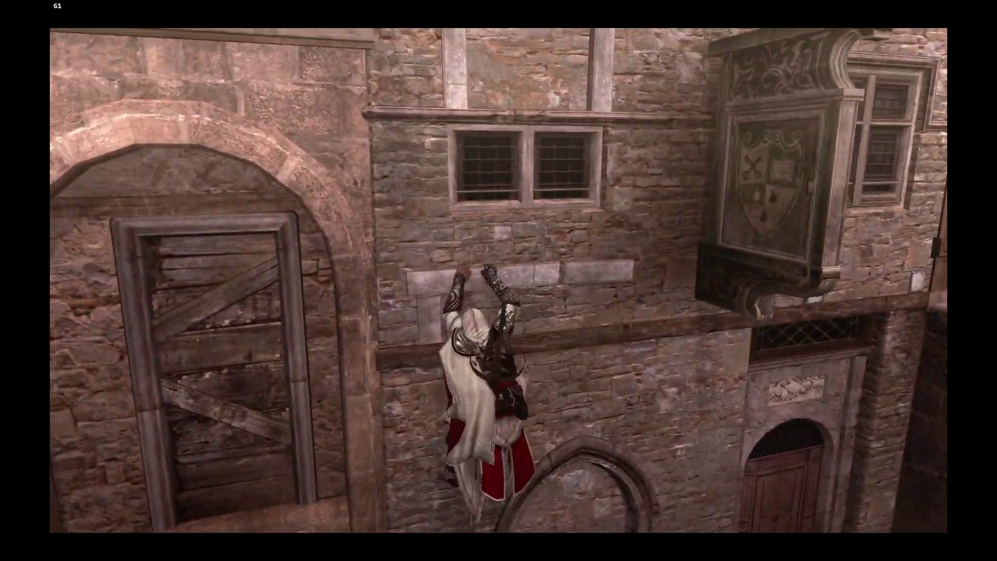
key("w")
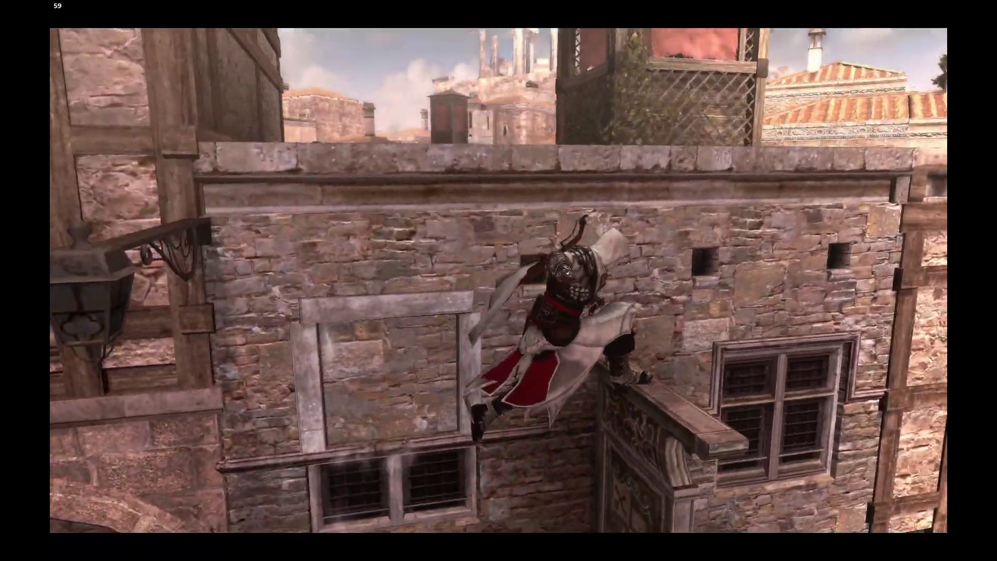
key("w")
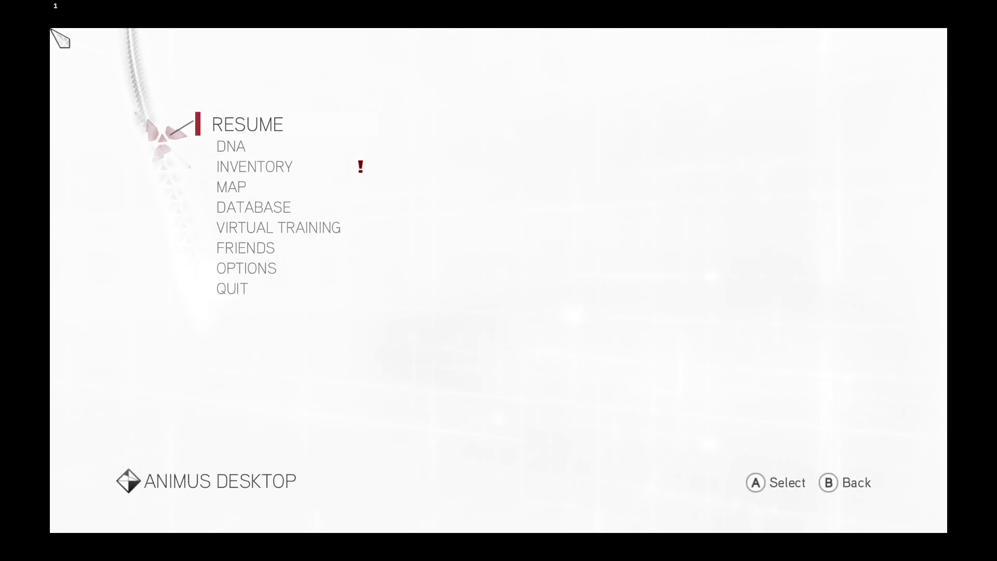
Quit Assassin's Creed Brotherhood and close the Cheat Engine window attached to it.
key("Down")
key("Down")
key("Down")
key("Down")
key("Down")
key("Down")
key("Down")
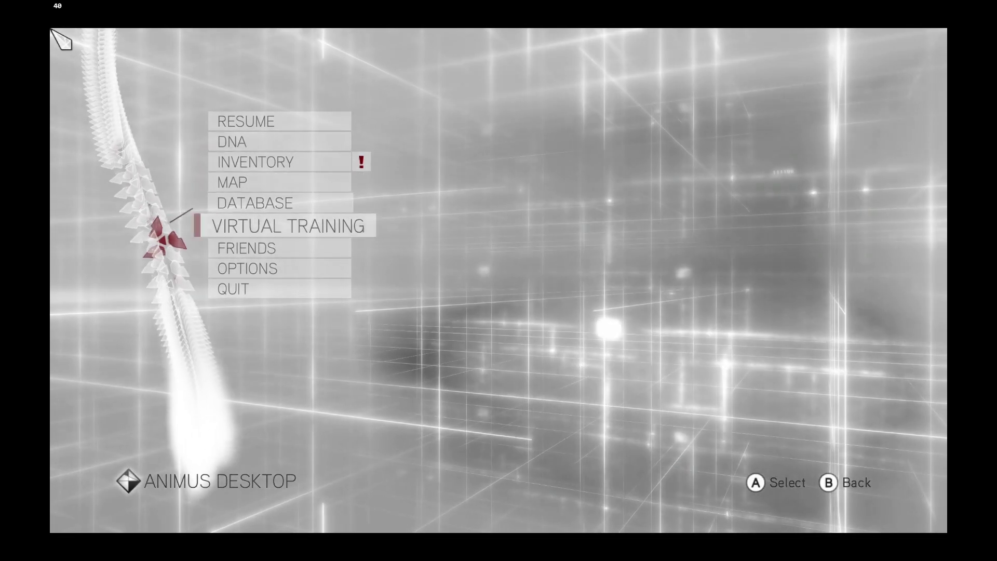
key("Down")
key("Return")
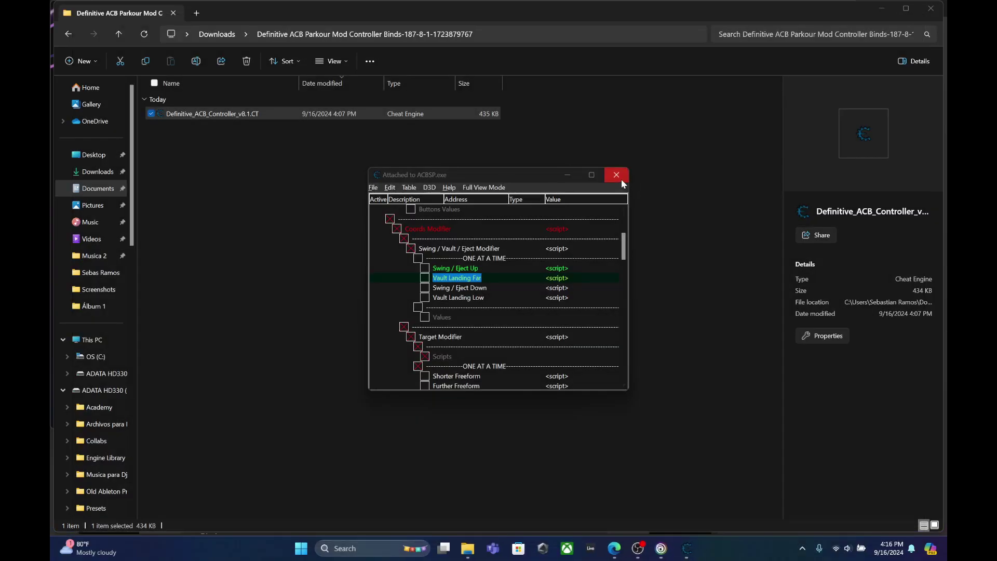
left_click(622, 179)
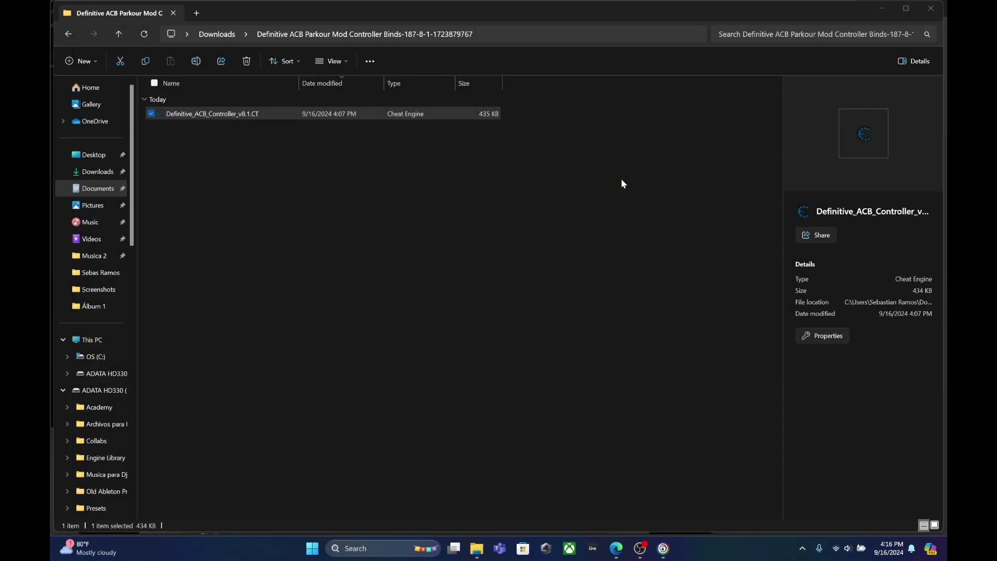
Extract Old Compatible Exes-120-2-1720150762.zip in Downloads and copy ACRSP.exe from the extracted Uplay folder.
left_click(67, 34)
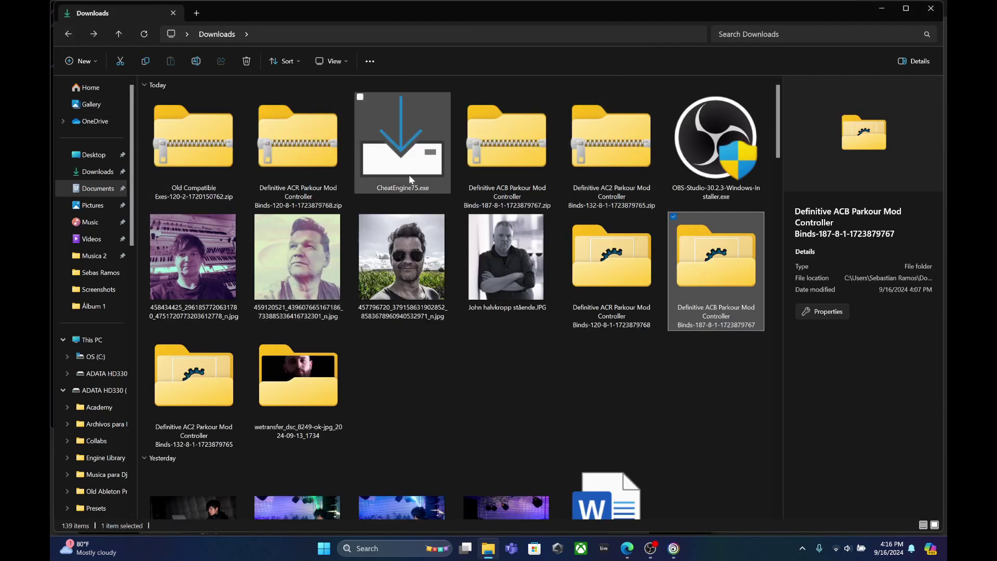
left_click(220, 170)
left_click(387, 61)
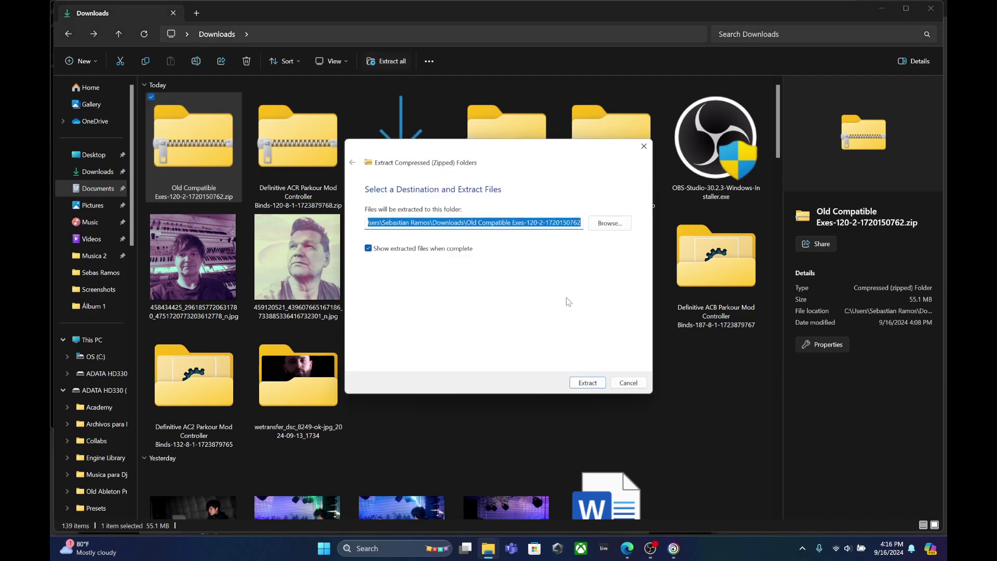
left_click(587, 382)
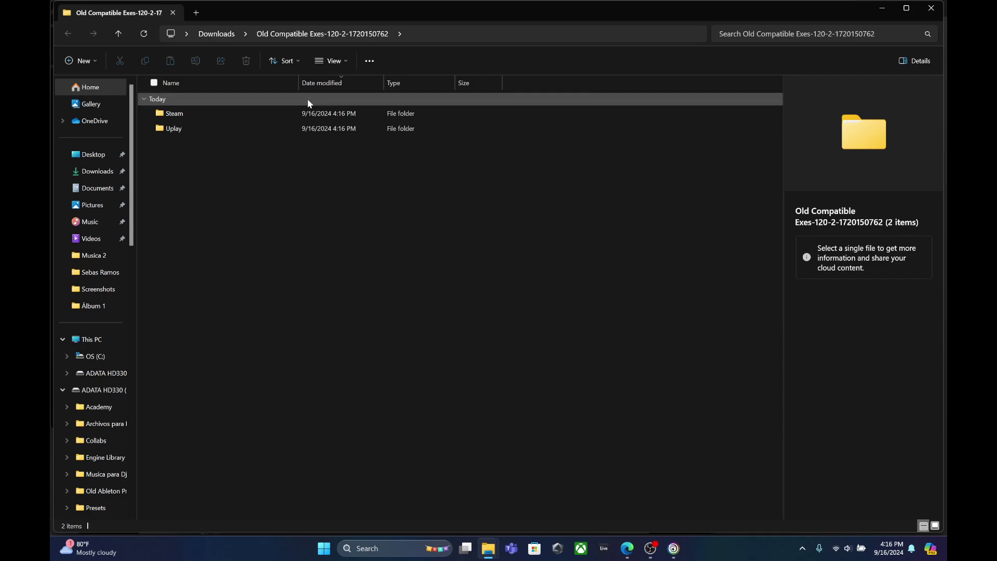
double_click(217, 124)
left_click(197, 119)
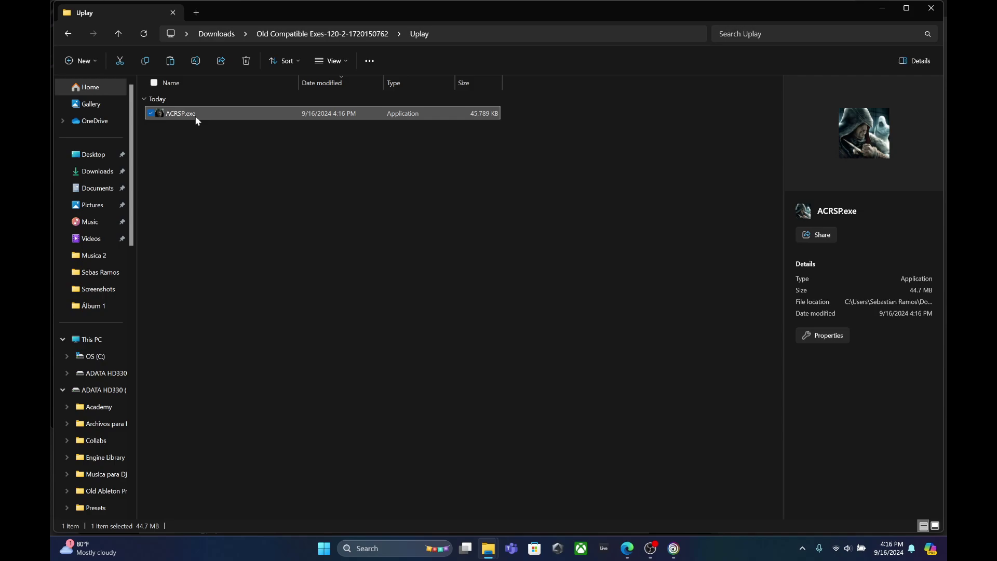
Paste ACRSP.exe into the Assassin's Creed Revelations folder under C:\Program Files (x86)\Ubisoft\Ubisoft Game Launcher\games, replacing the existing file.
left_click(99, 340)
double_click(223, 108)
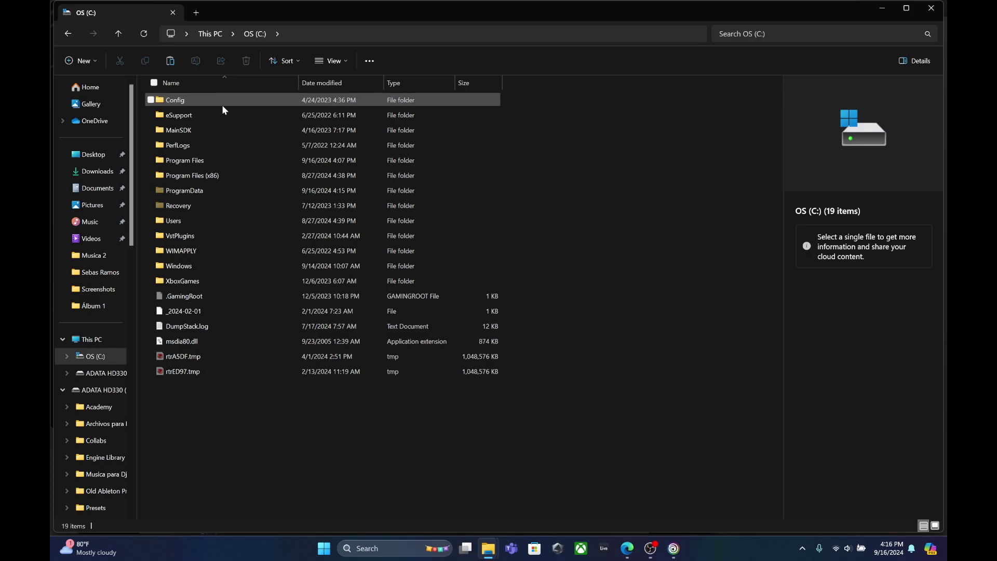
double_click(239, 173)
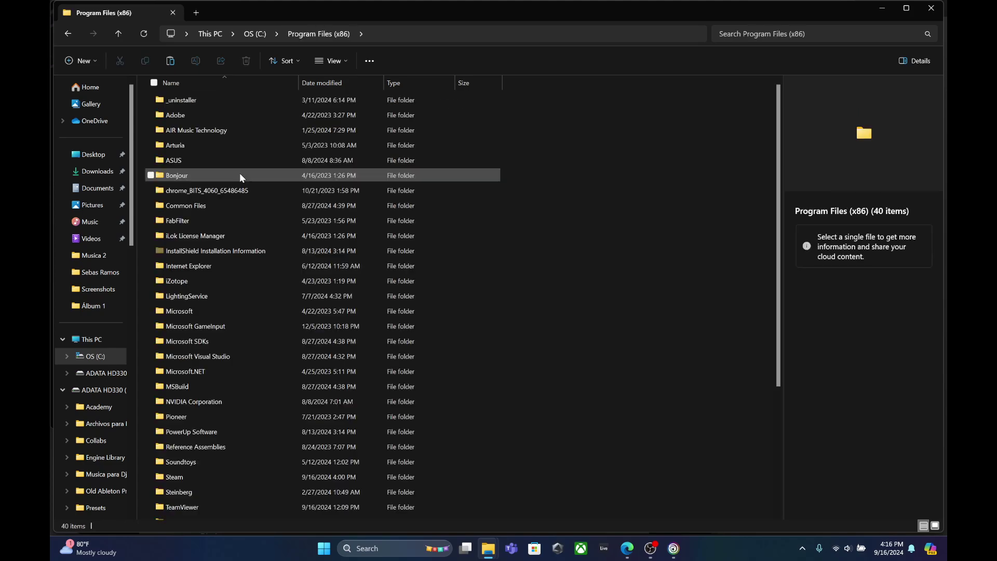
scroll(302, 290, "down", 4)
double_click(205, 348)
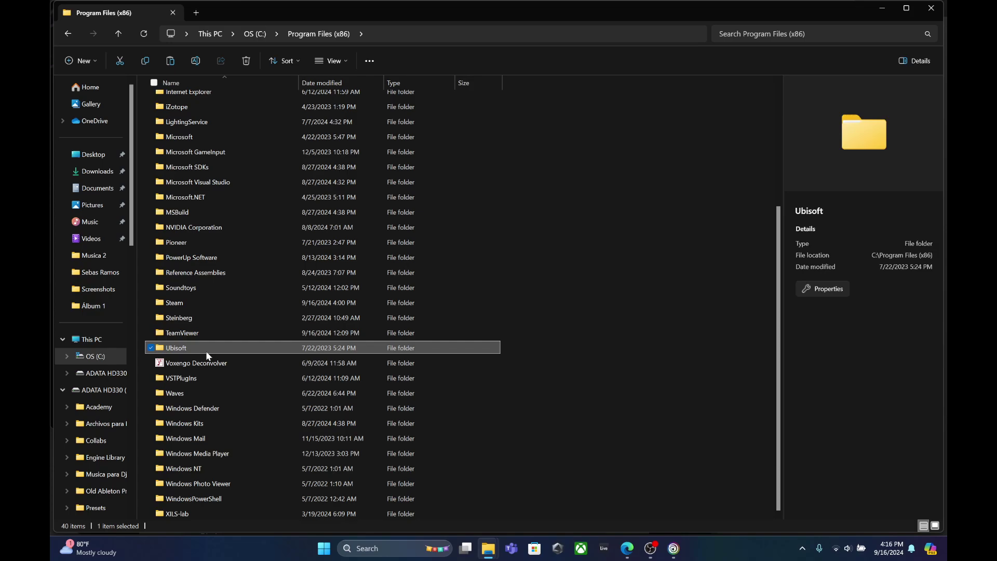
left_click(198, 100)
double_click(198, 100)
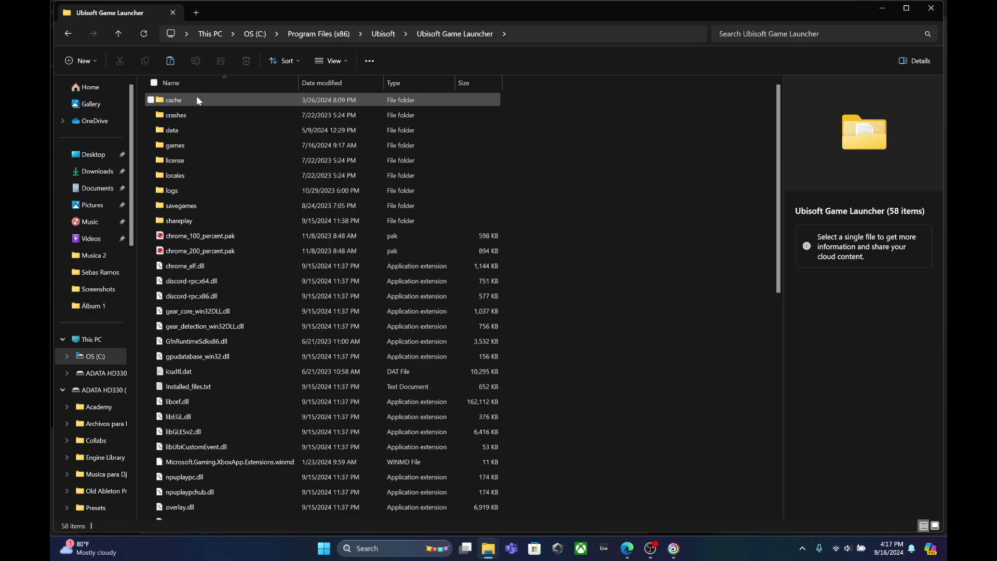
double_click(196, 140)
double_click(223, 161)
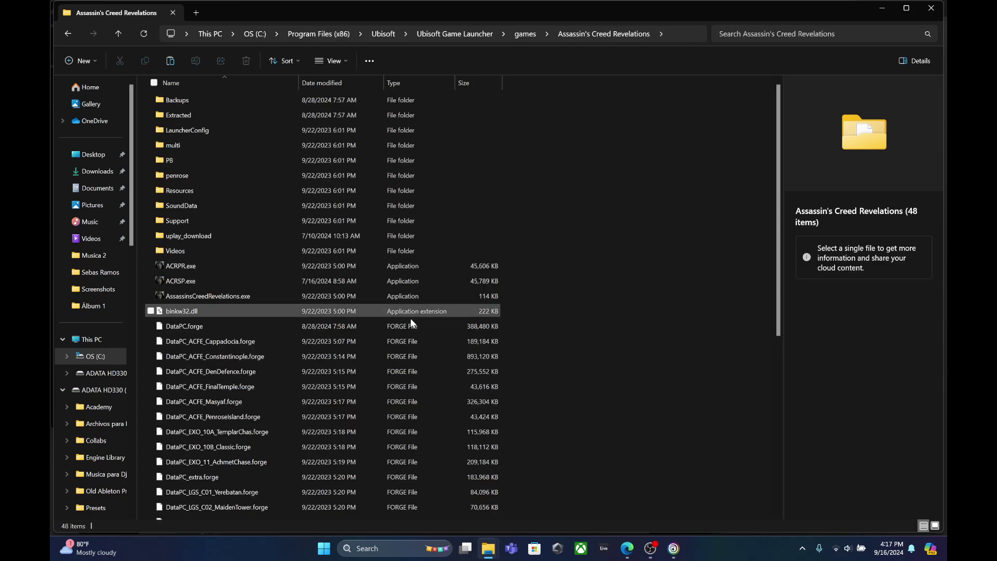
key("ctrl+v")
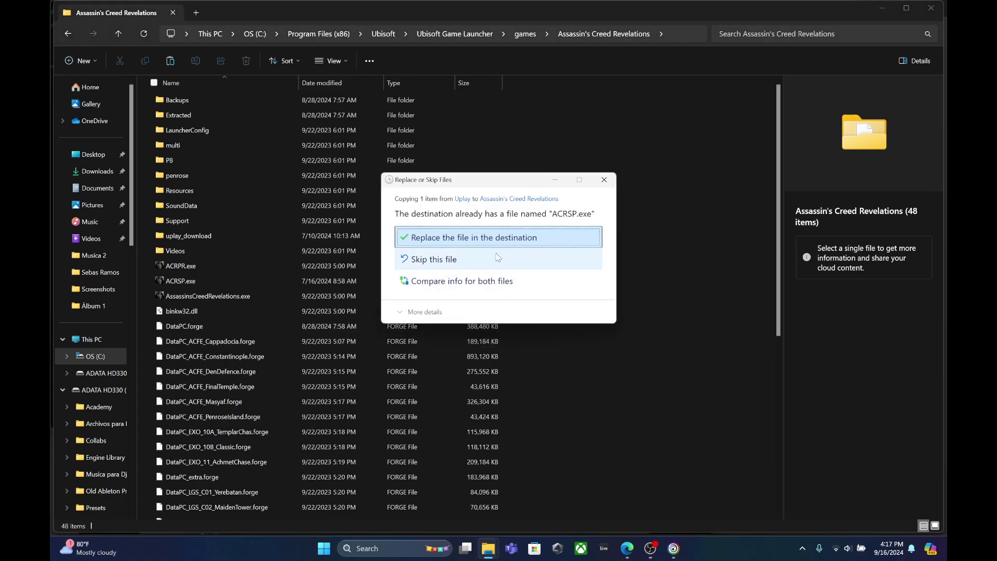
left_click(501, 242)
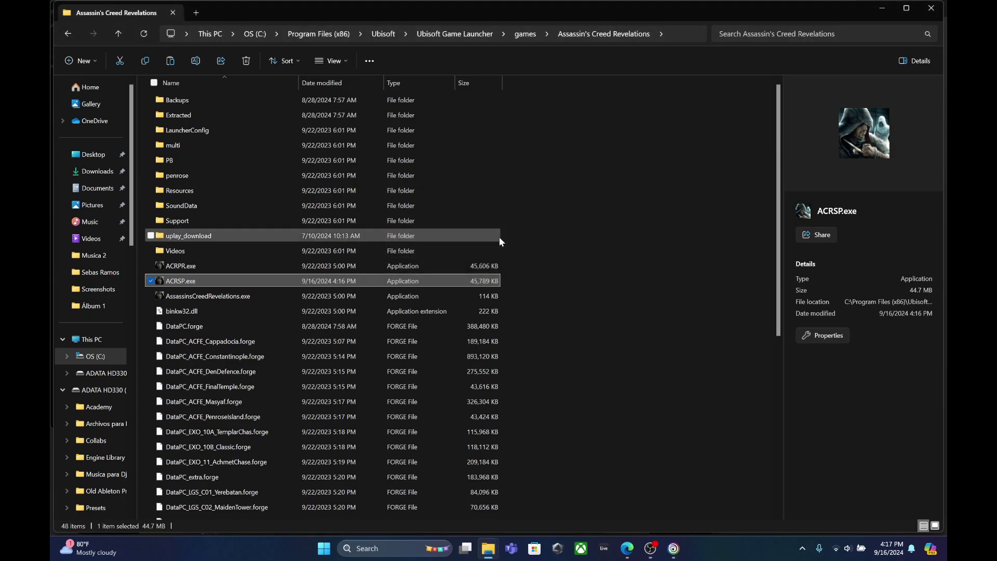
Launch Assassin's Creed Revelations from the Ubisoft Connect library and load the Desmond story mode save.
left_click(627, 548)
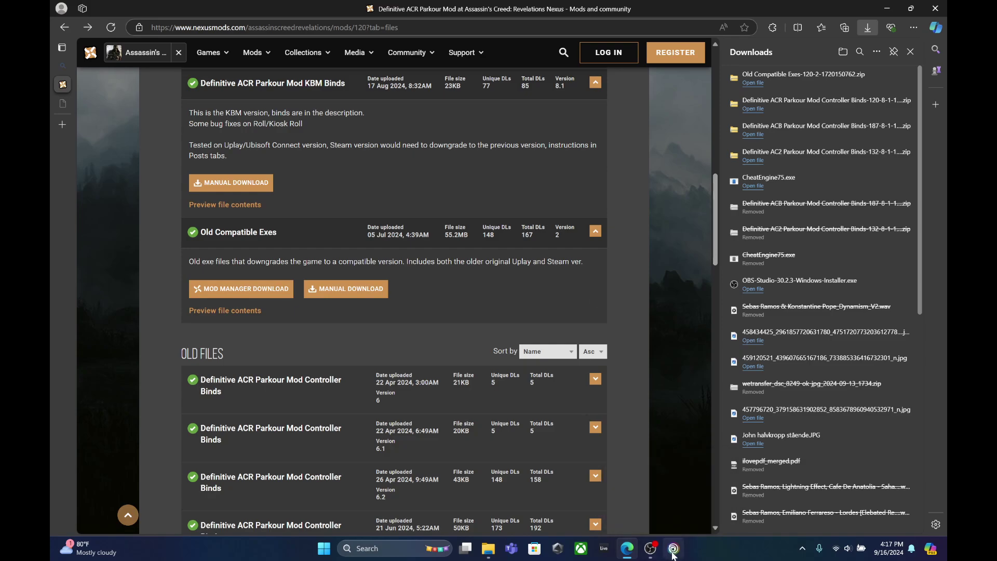
left_click(673, 551)
left_click(616, 290)
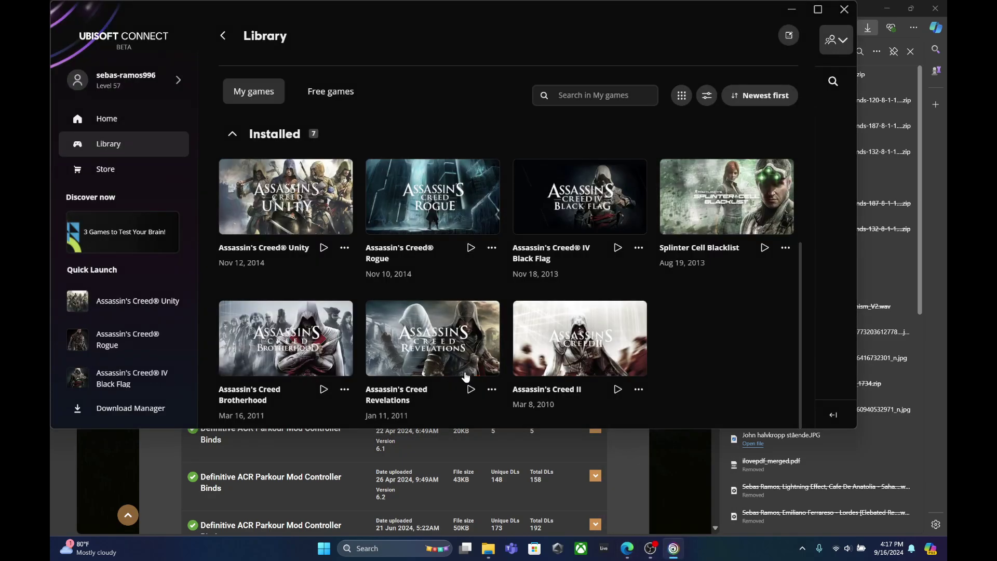
left_click(471, 389)
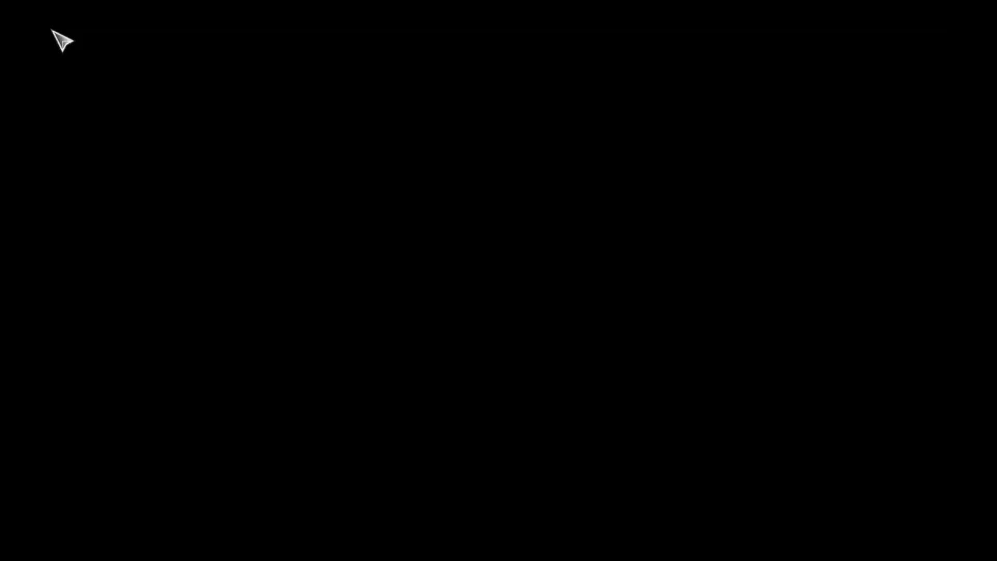
key("Return")
key("Return")
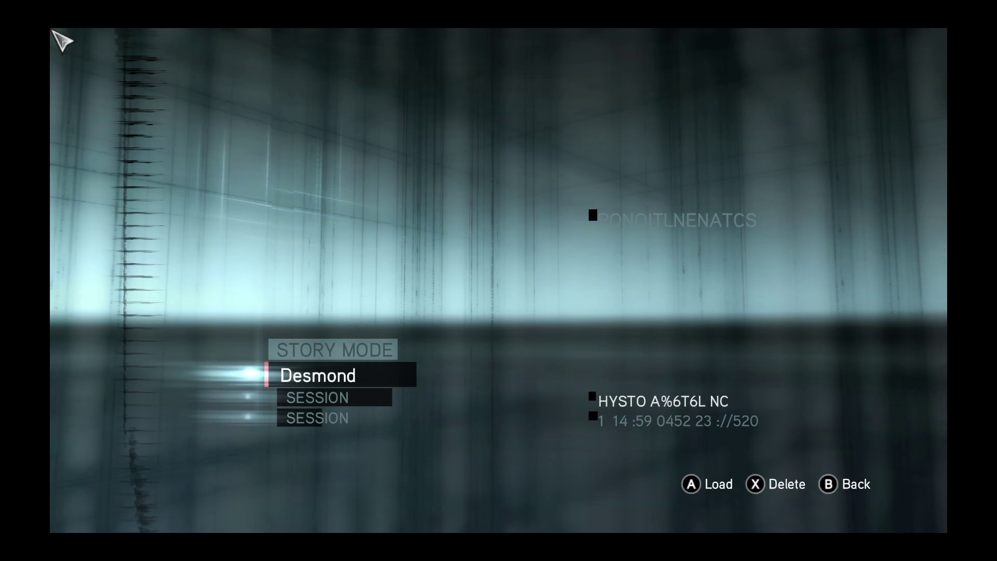
key("Return")
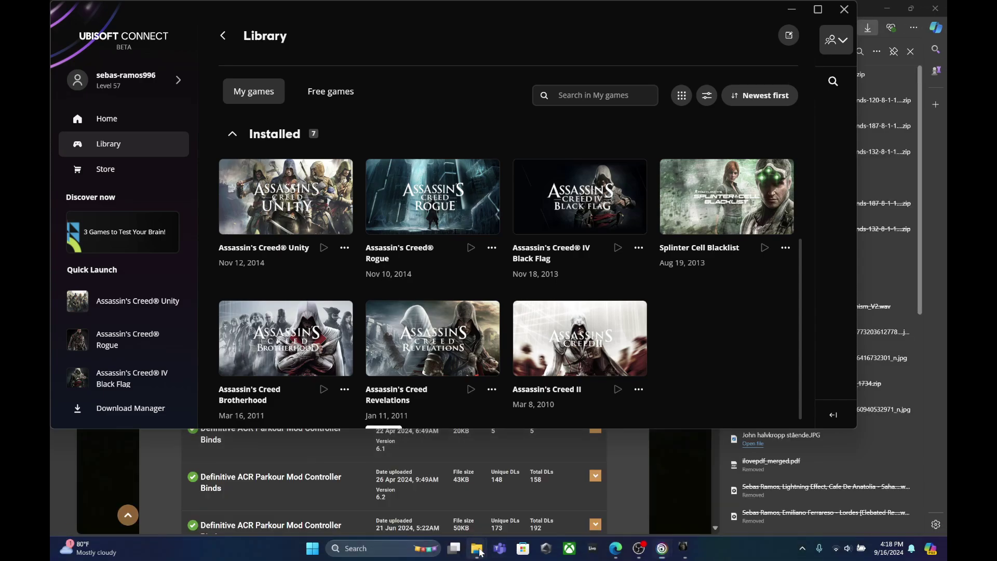
Load Definitive_ACR_Controller_v8.1.CT from the ACR controller binds folder in Downloads with its Lua script, and activate Enable Mod.
mouse_move(476, 549)
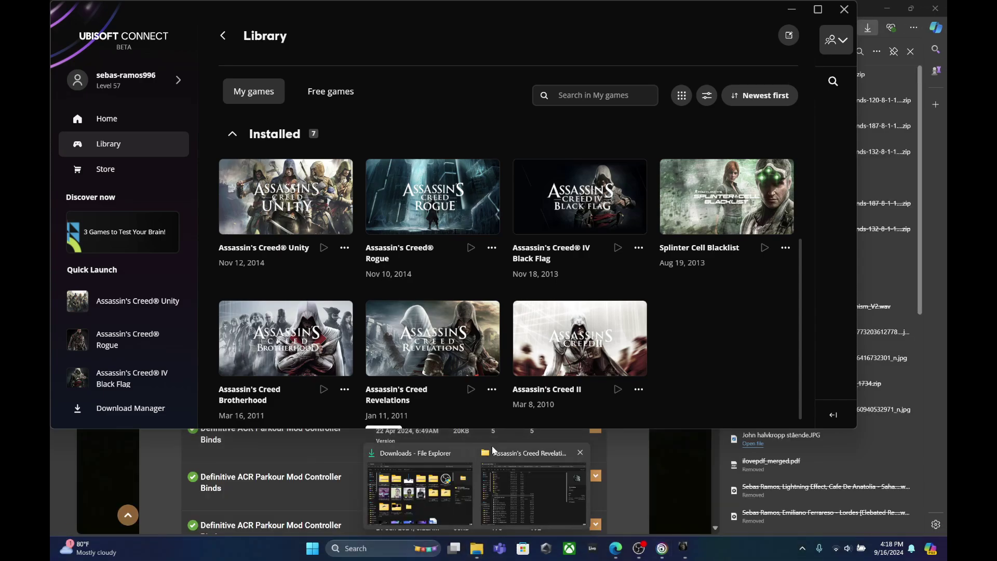
left_click(580, 453)
left_click(507, 464)
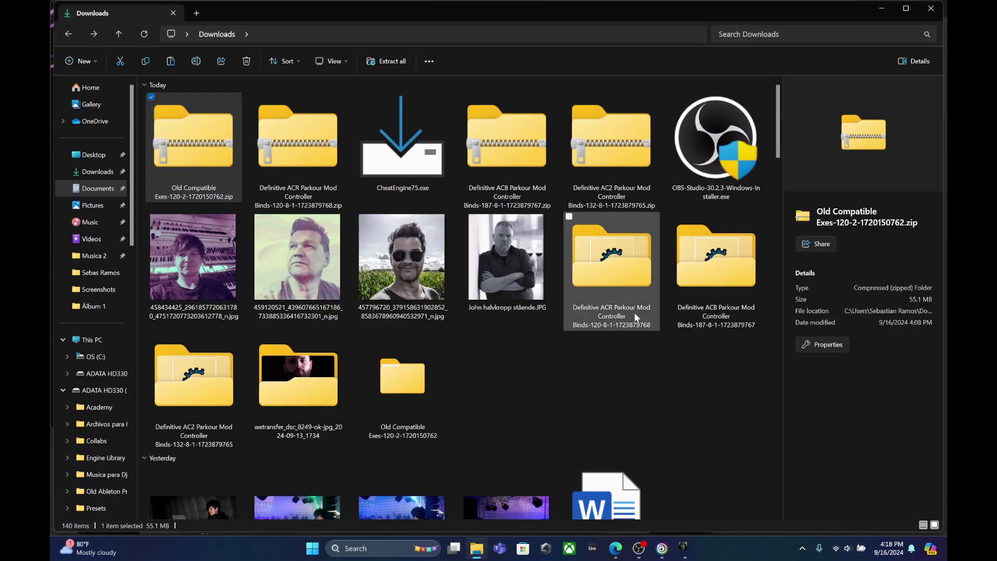
double_click(634, 317)
left_click(253, 120)
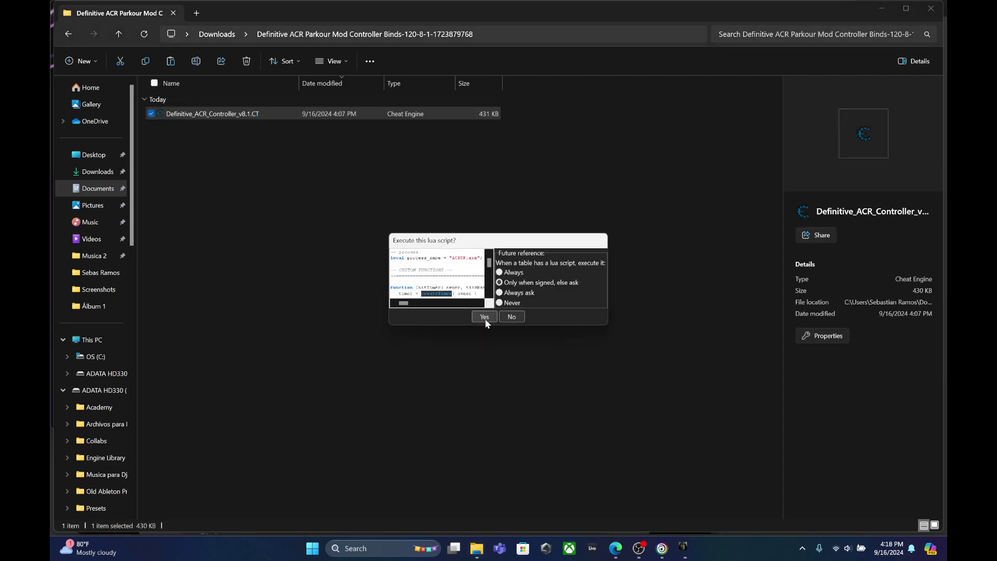
left_click(485, 318)
left_click(384, 278)
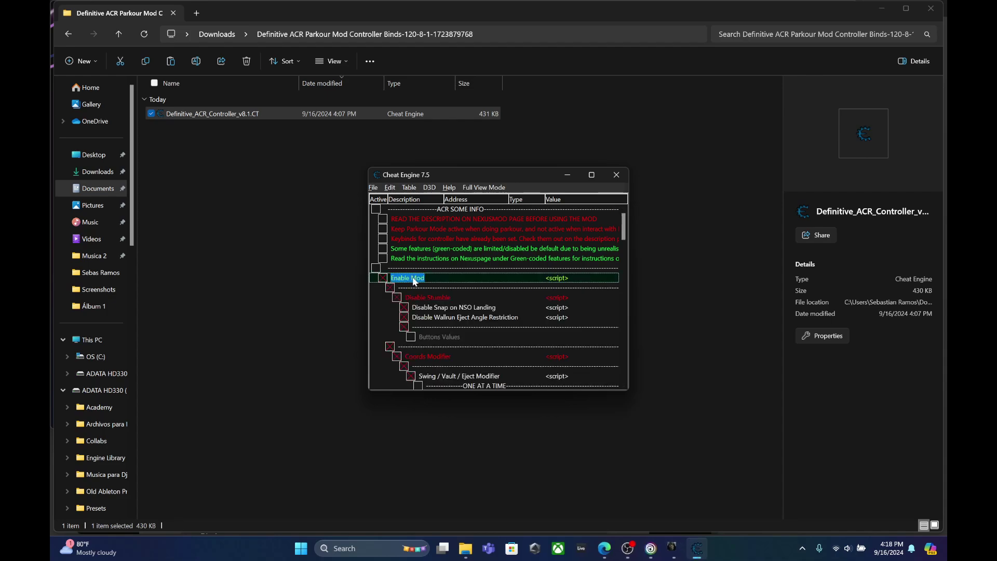
Enable the inactive Left Trigger "Enable script" hotkeys of the Vault Landing Far record.
scroll(454, 294, "down", 5)
left_click(431, 267)
right_click(433, 267)
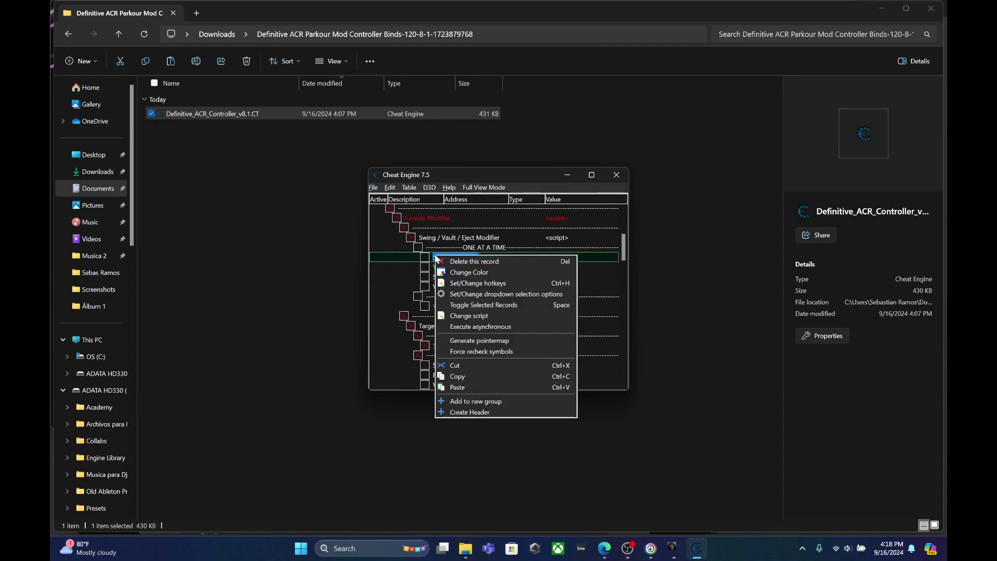
left_click(471, 275)
right_click(471, 276)
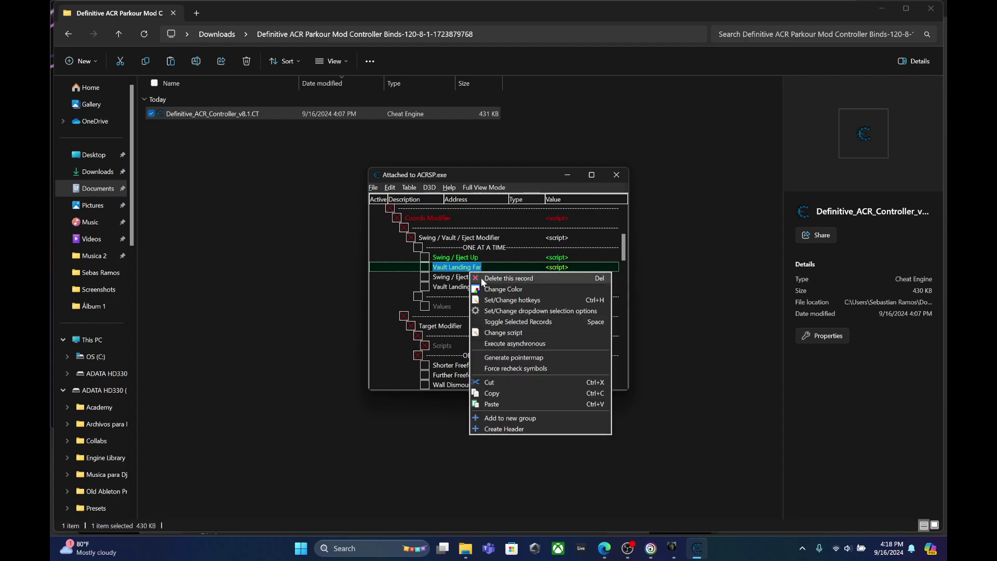
left_click(500, 299)
left_click(374, 208)
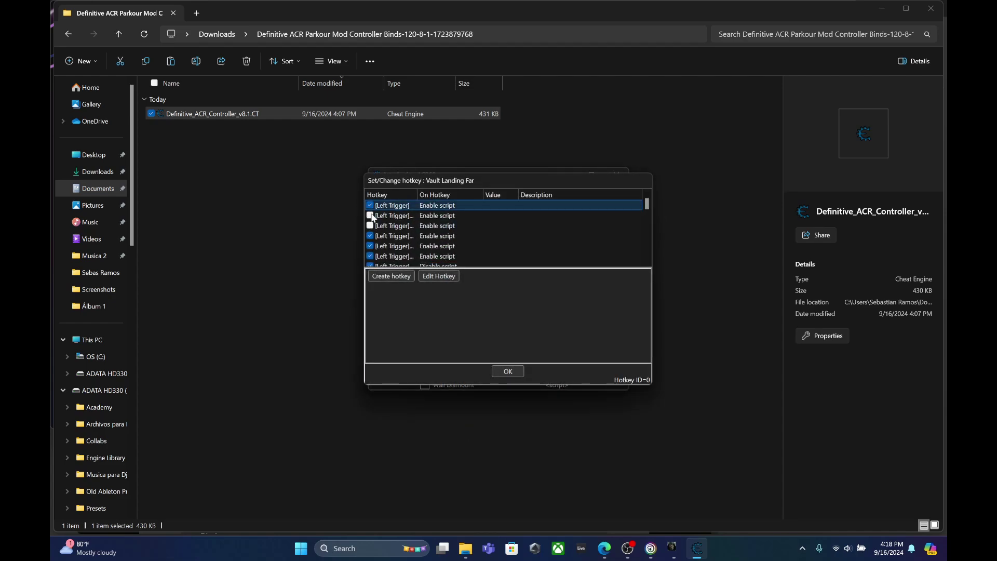
left_click(502, 370)
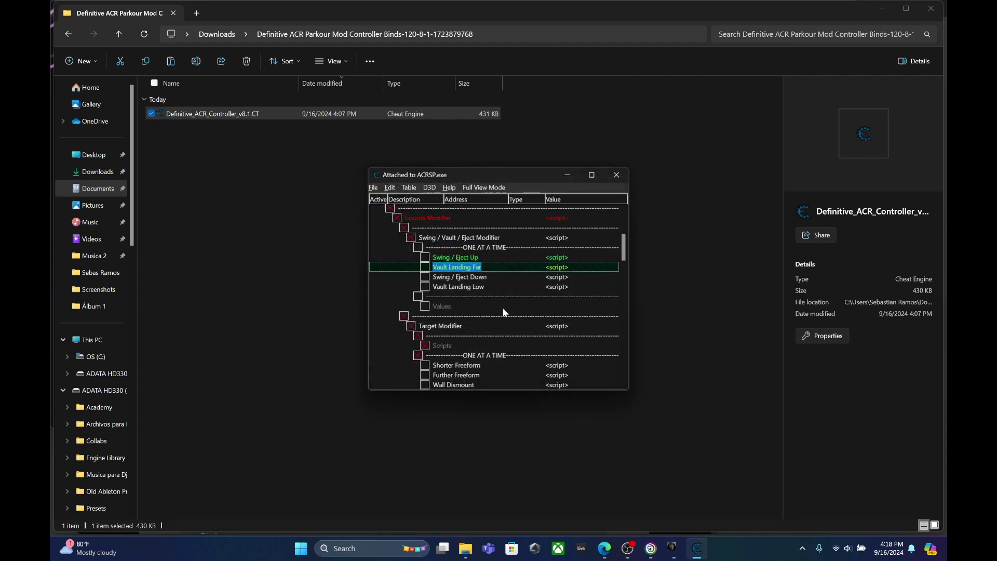
Enable the [Y] and [Y]+[Right Trigger] "Enable script" hotkeys of the Land Soft record under Flat Ground Landings.
scroll(506, 296, "down", 6)
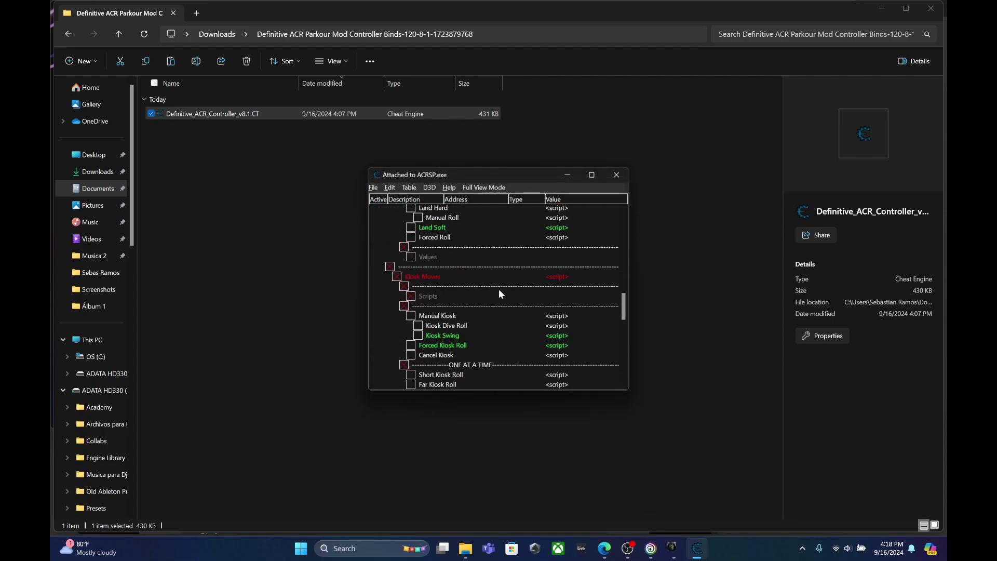
left_click(443, 229)
right_click(441, 227)
left_click(473, 256)
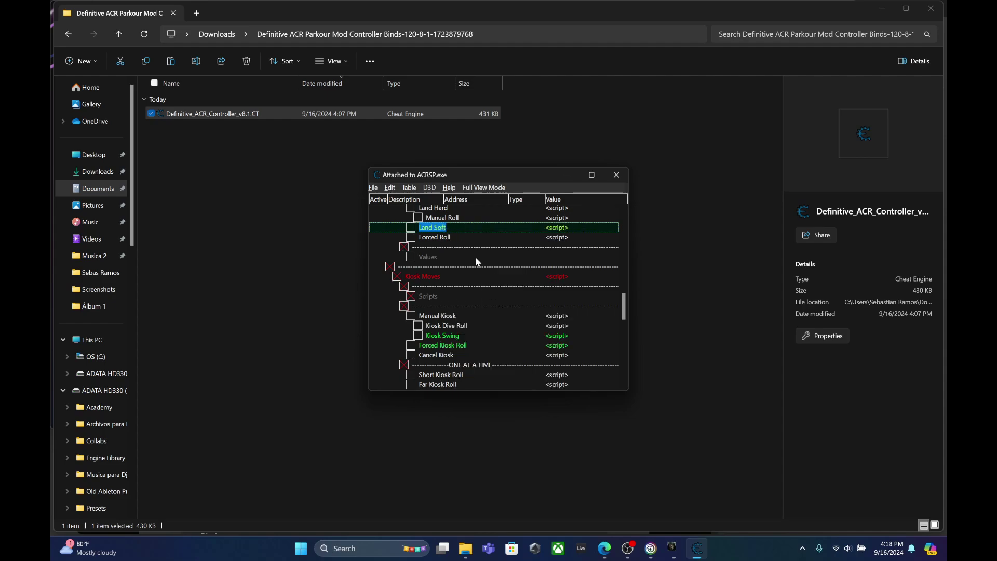
left_click(370, 205)
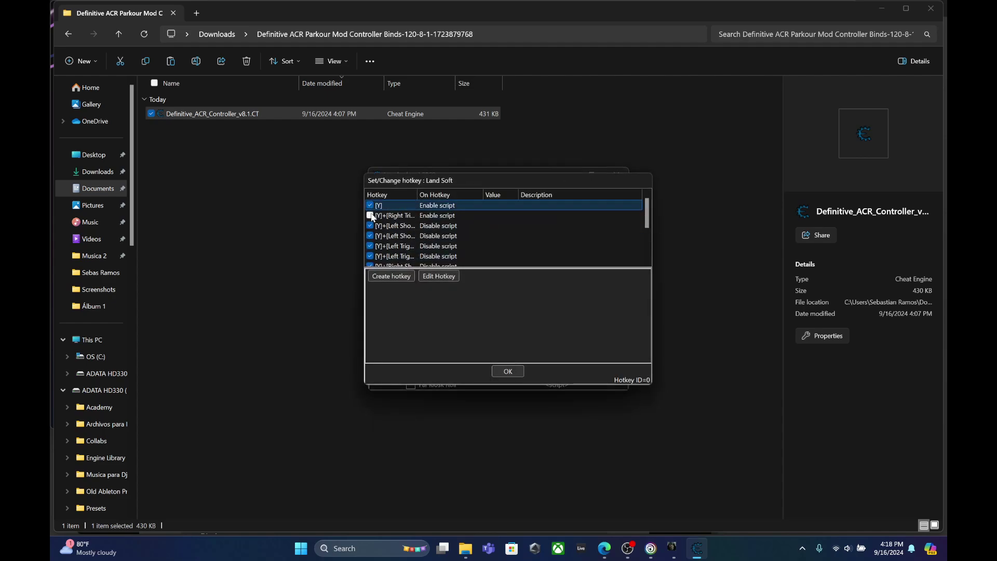
left_click(515, 371)
scroll(488, 270, "down", 3)
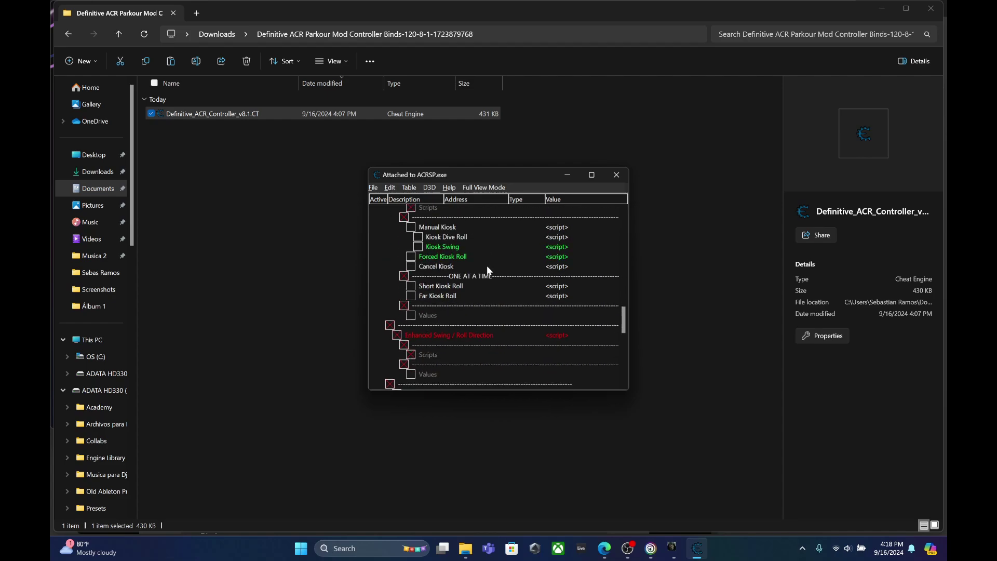
left_click(421, 248)
right_click(418, 249)
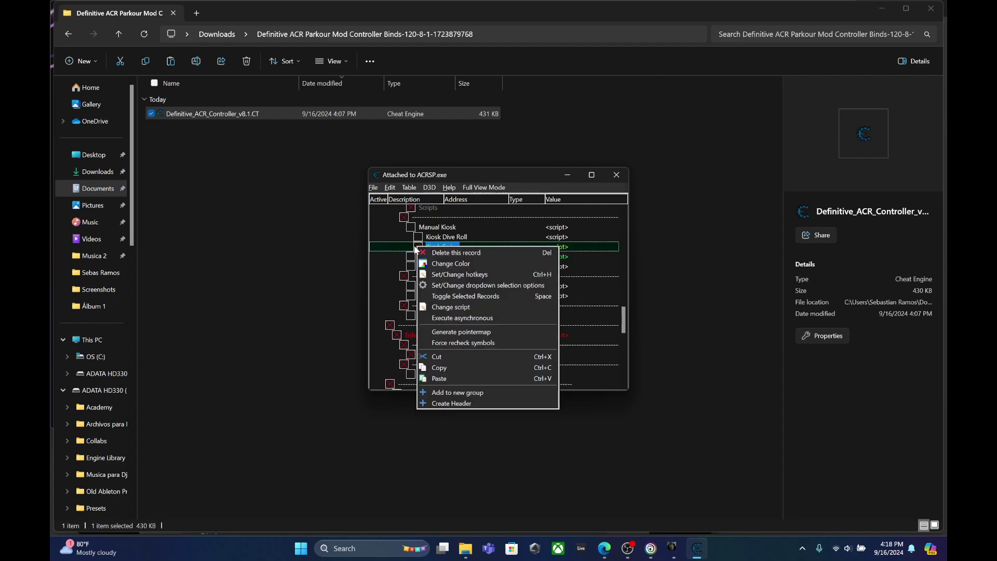
left_click(415, 249)
scroll(443, 252, "up", 3)
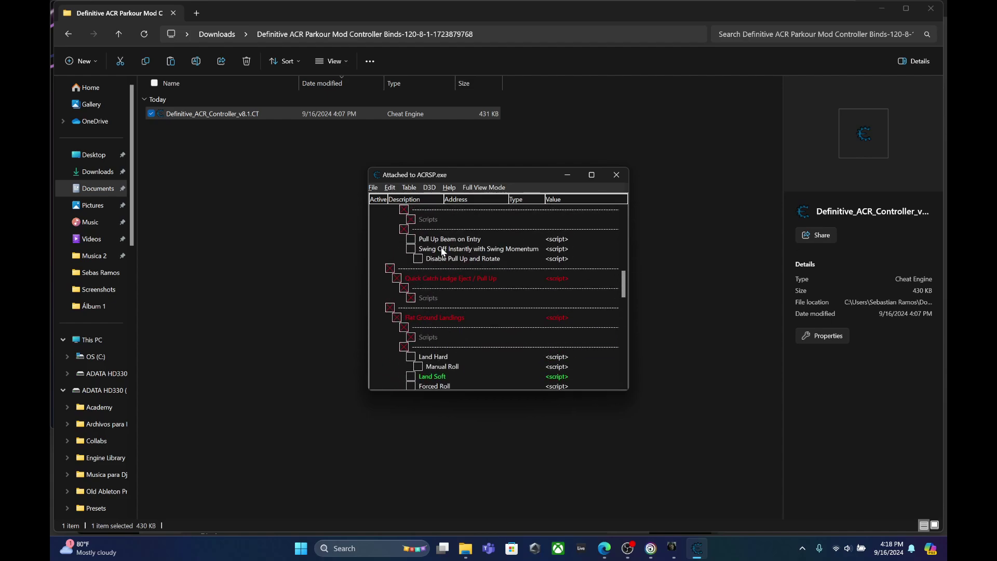
Enable the [B] and [B]+[Right Trigger] "Enable script" hotkeys of the Forced Lamp Hookblade record.
scroll(443, 251, "down", 8)
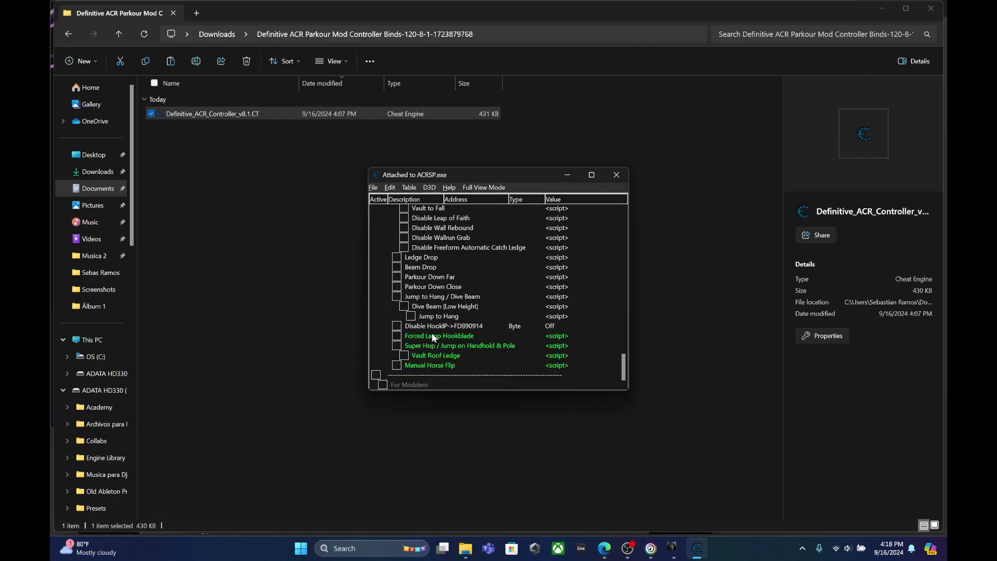
left_click(433, 335)
right_click(433, 335)
left_click(451, 364)
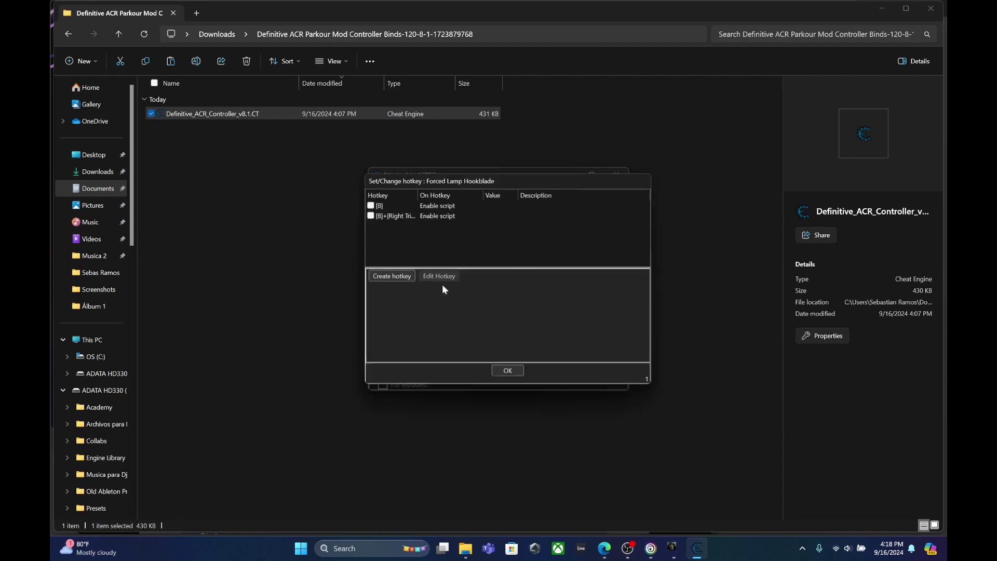
left_click(369, 207)
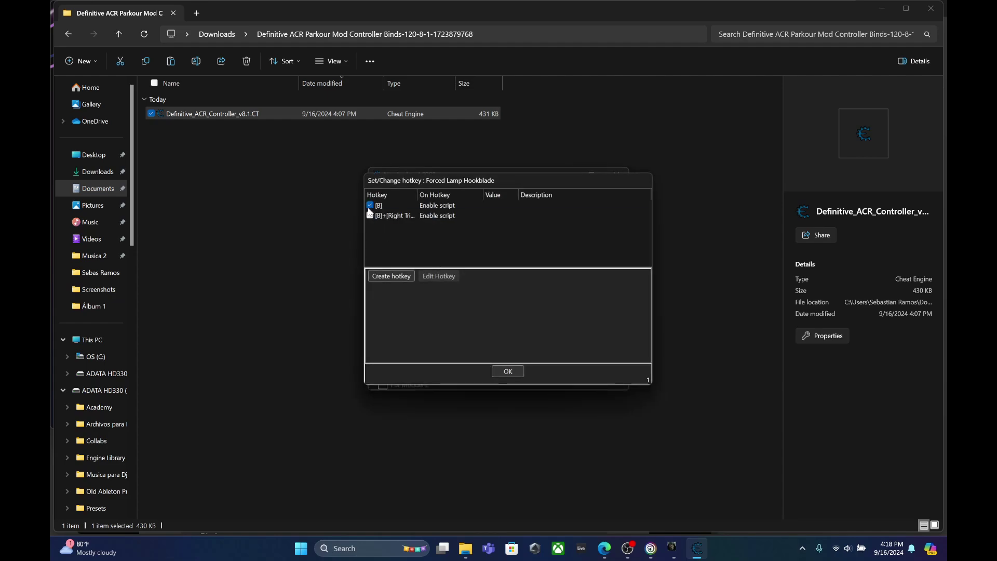
left_click(514, 370)
Enable the Left Trigger "Enable script" hotkeys of the Super Hop / Jump on Handhold & Pole record.
left_click(438, 346)
right_click(439, 346)
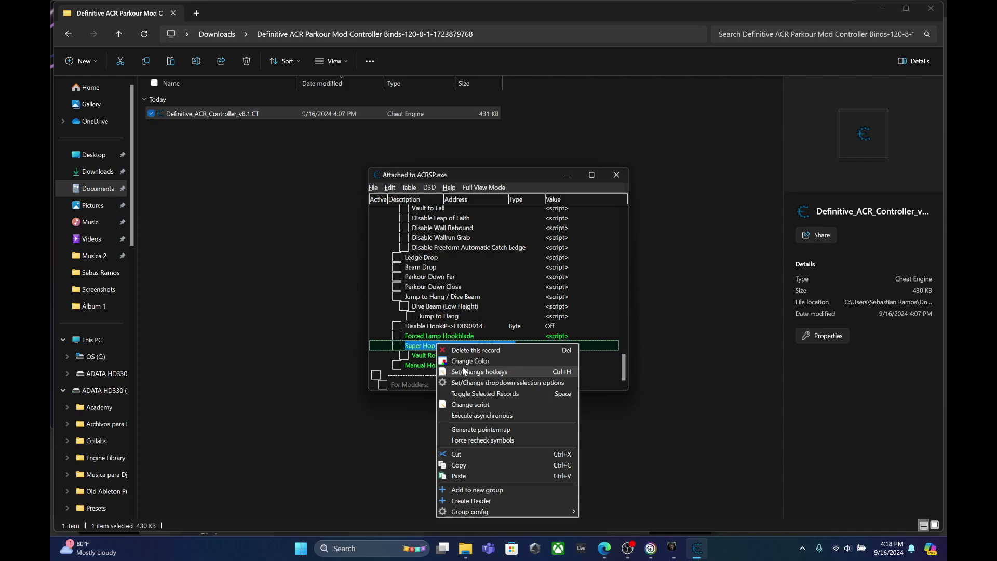
left_click(470, 371)
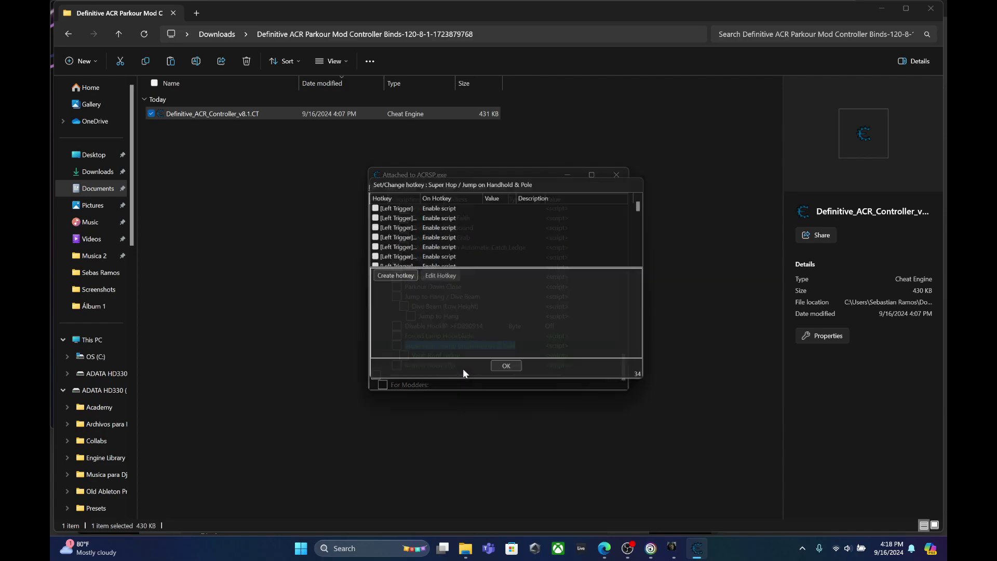
left_click(370, 226)
left_click(371, 215)
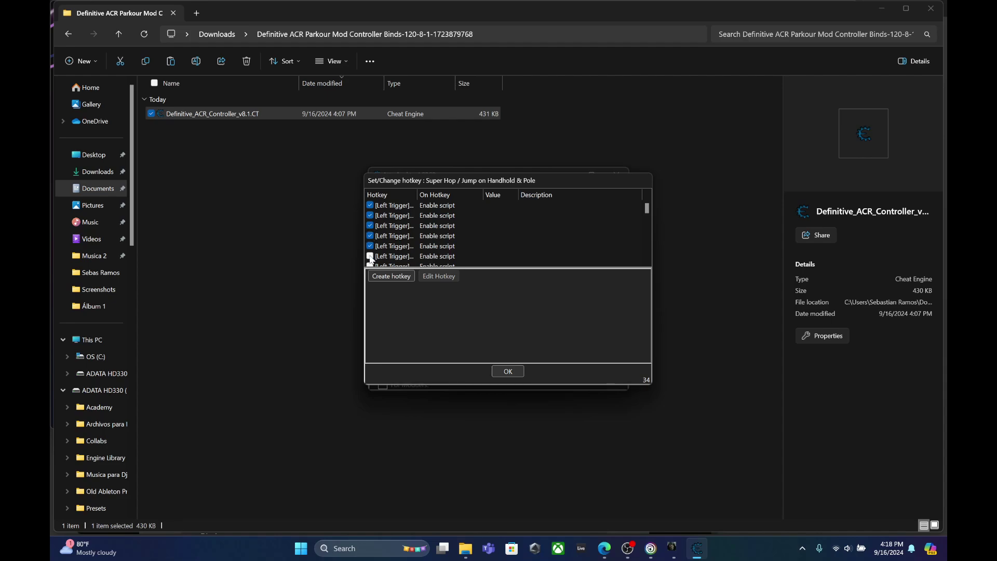
left_click(374, 275)
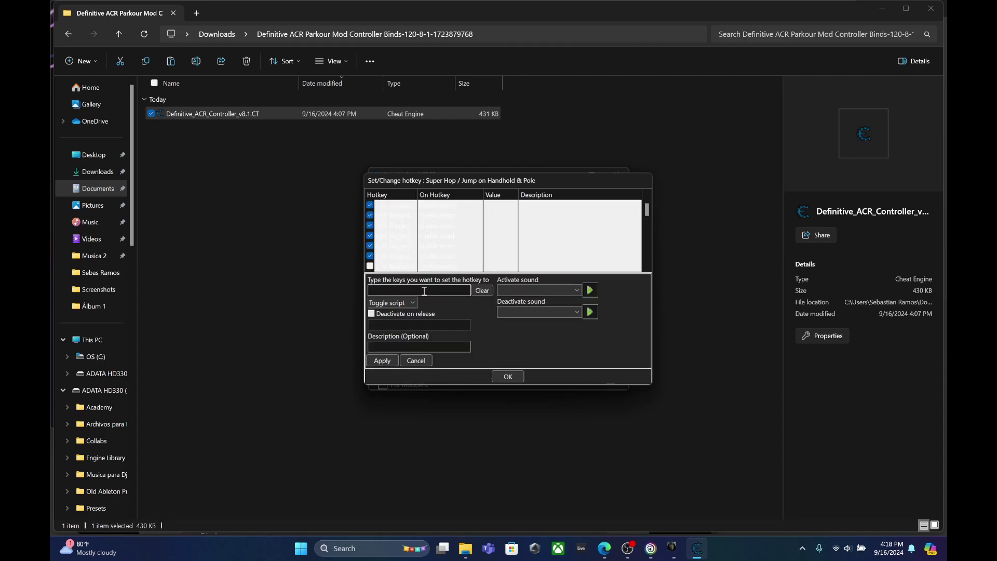
left_click(508, 375)
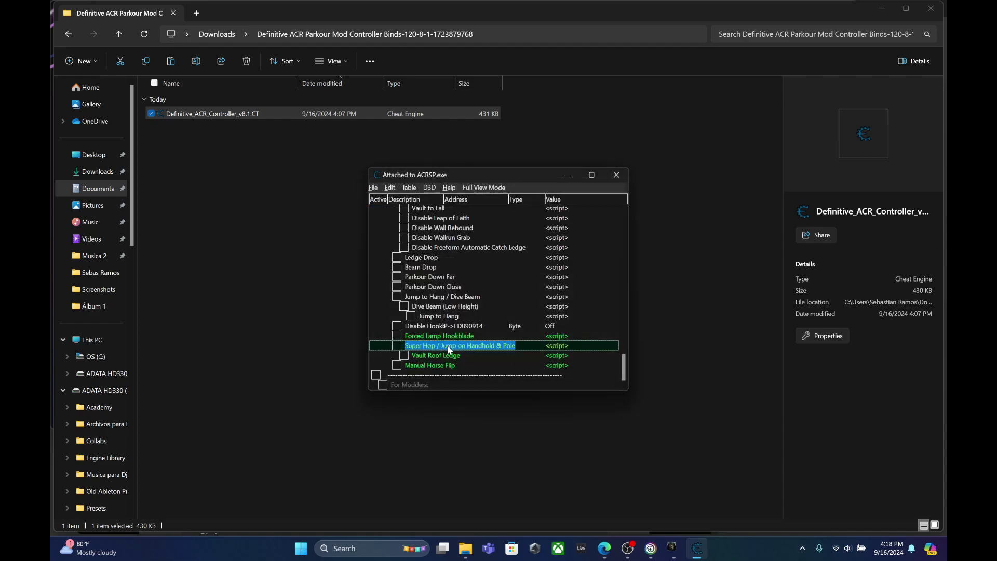
Reopen the hotkeys of Super Hop / Jump on Handhold & Pole and make sure the remaining "Enable script" entries are active.
right_click(449, 350)
left_click(470, 378)
left_click(505, 377)
right_click(476, 345)
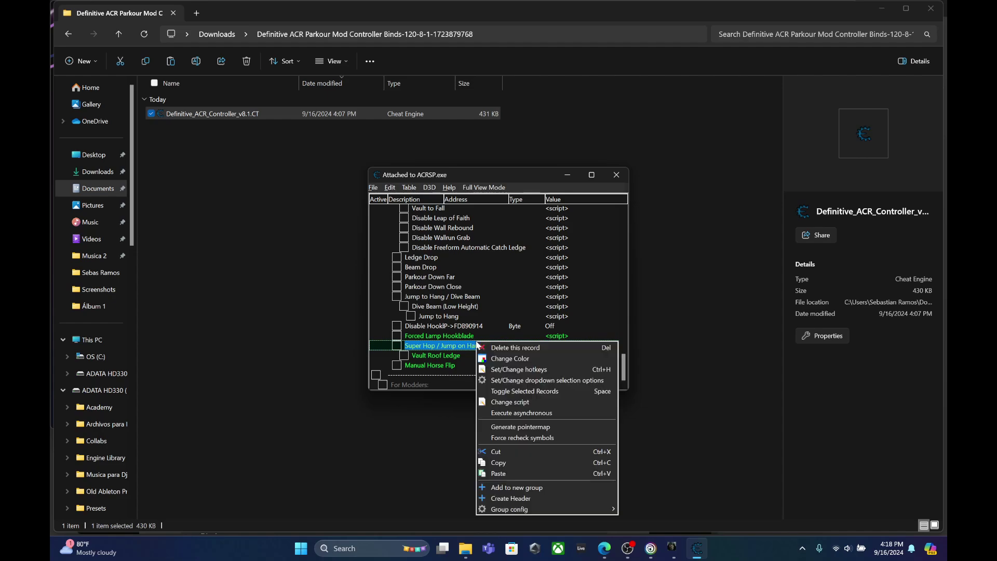
left_click(514, 370)
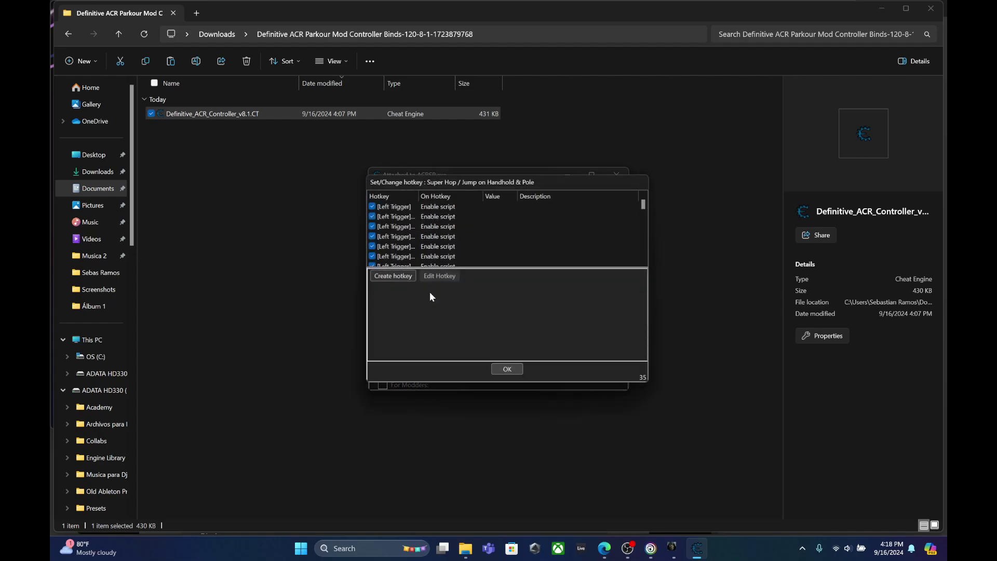
left_click(372, 236)
left_click(508, 371)
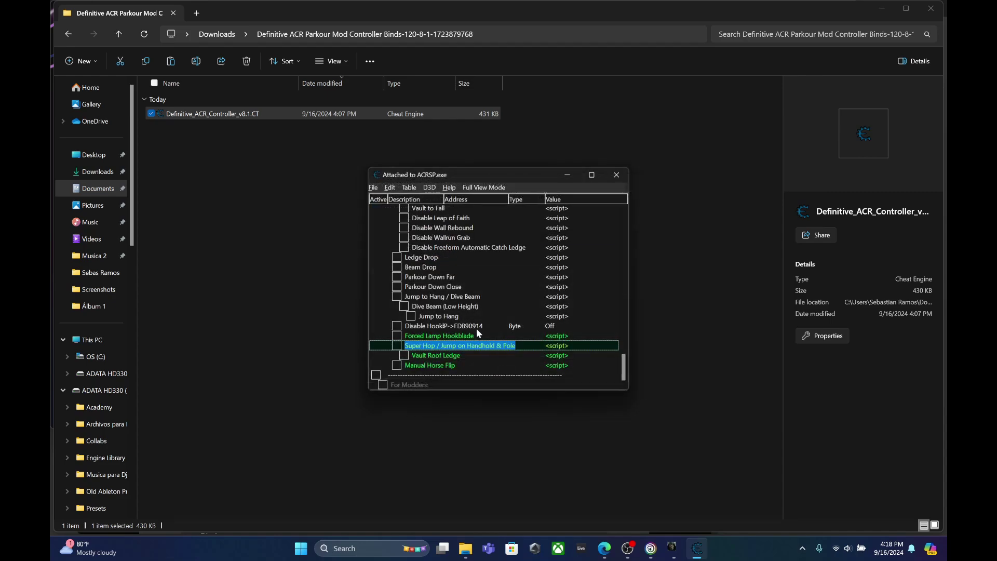
Enable all the Left Trigger "Enable script" hotkeys of the Vault Roof Ledge record.
left_click(443, 358)
right_click(443, 358)
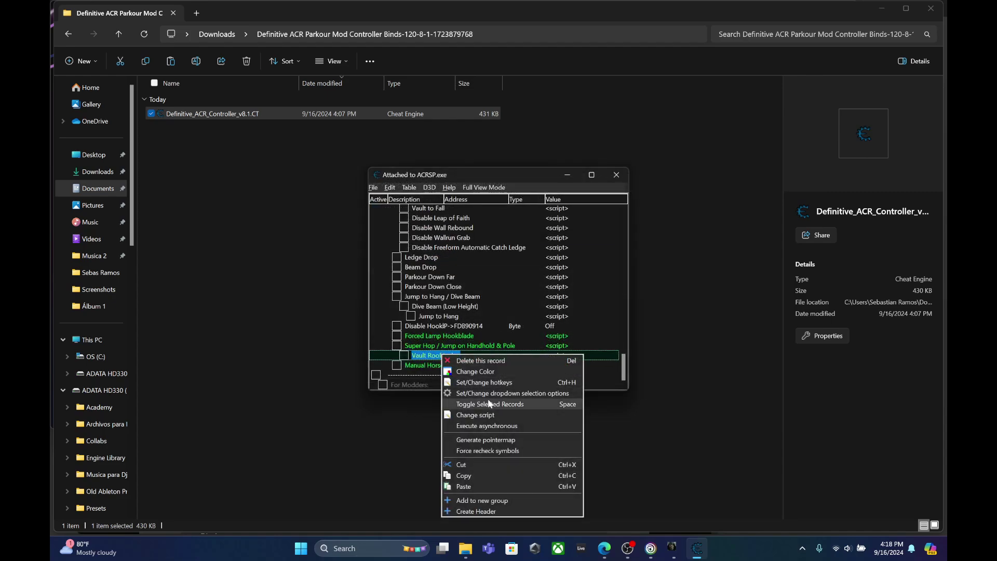
left_click(492, 385)
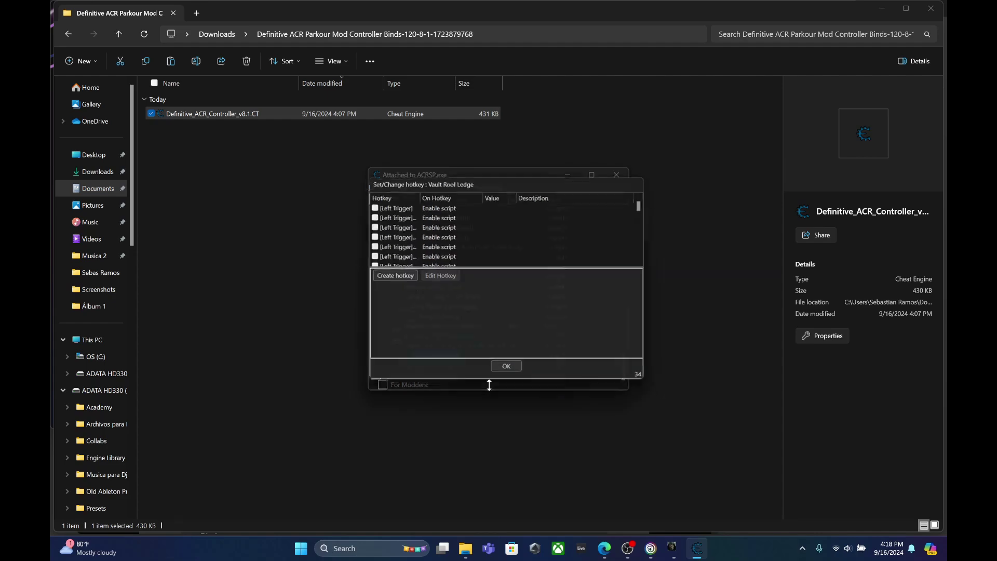
left_click(370, 225)
scroll(370, 238, "down", 1)
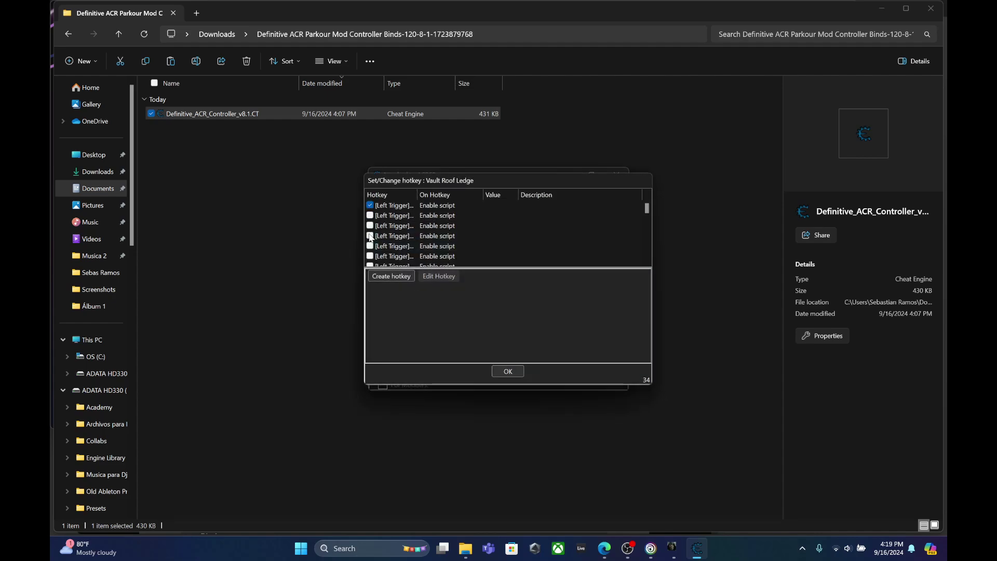
scroll(371, 232, "down", 1)
left_click(370, 228)
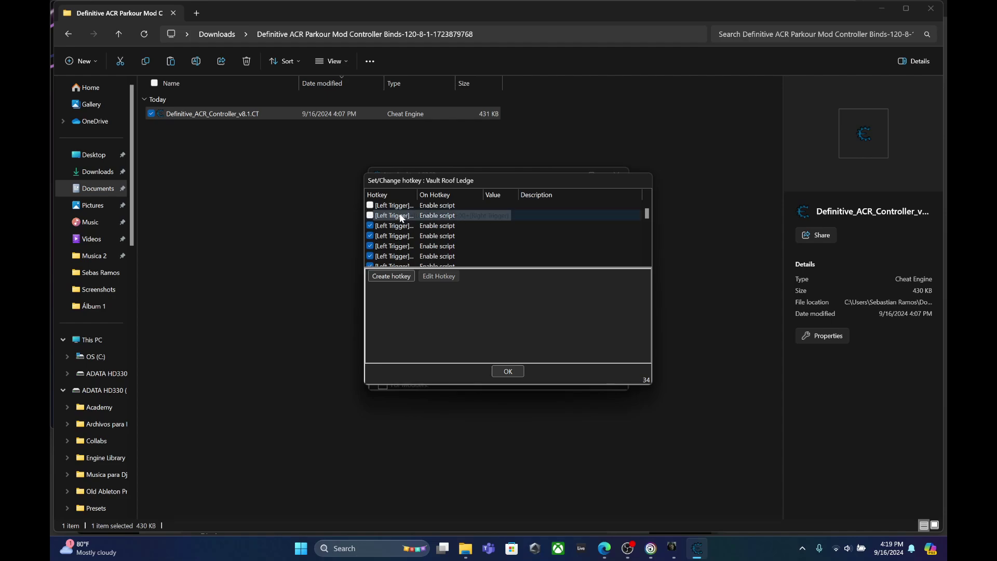
scroll(370, 233, "up", 1)
left_click(370, 236)
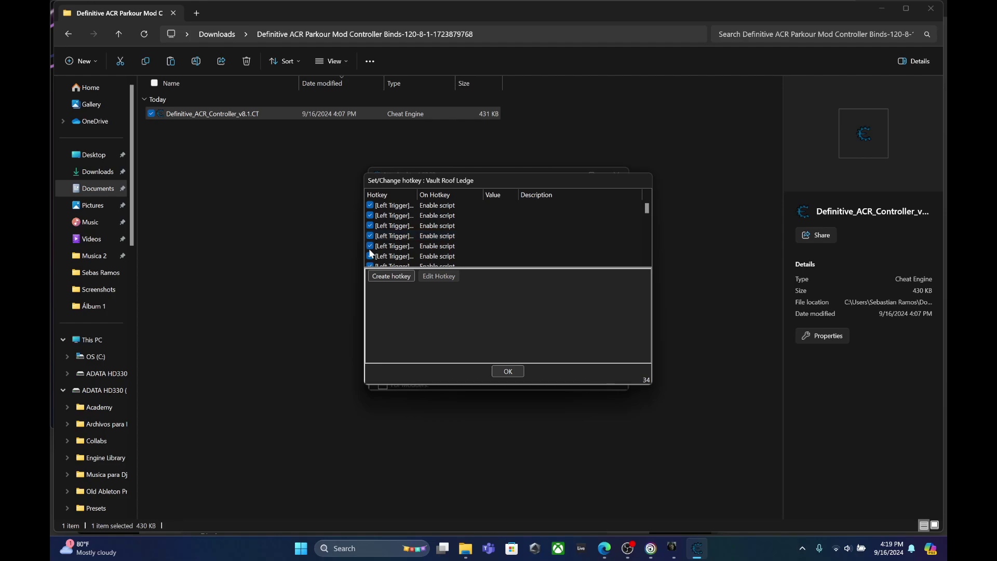
left_click(519, 372)
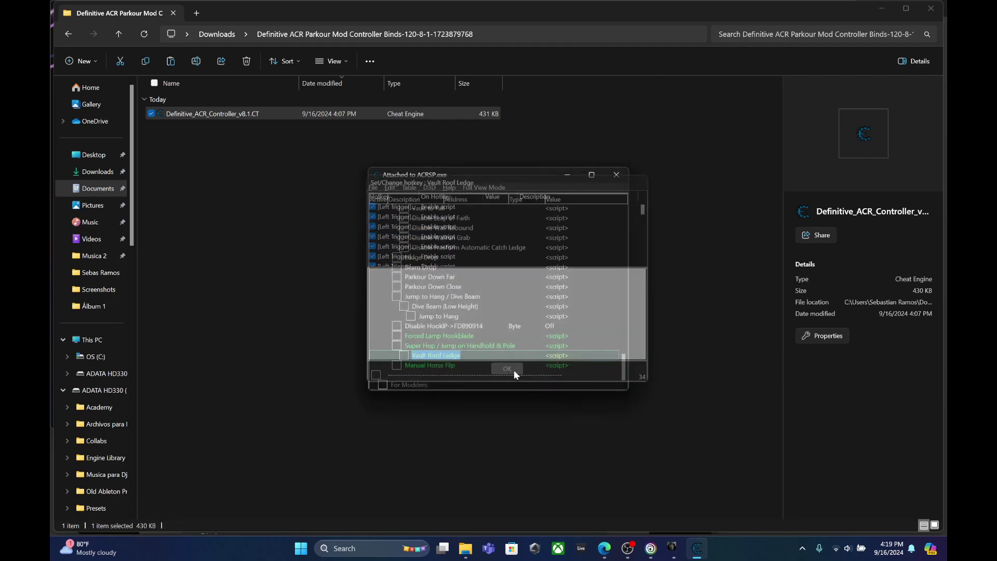
Enable the four Left Trigger "Enable script" hotkeys of the Manual Horse Flip record.
left_click(436, 365)
right_click(434, 366)
left_click(467, 392)
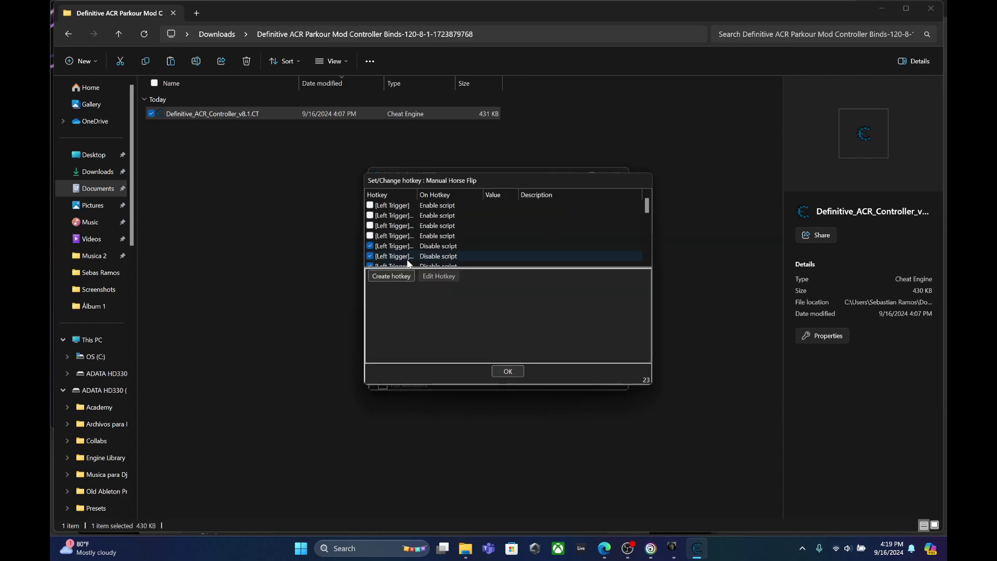
left_click(370, 215)
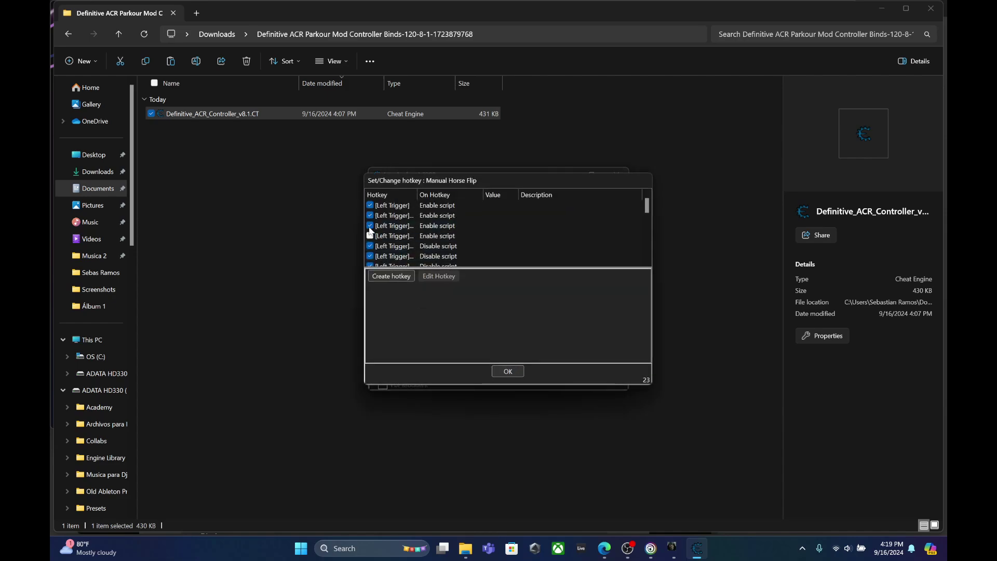
left_click(370, 235)
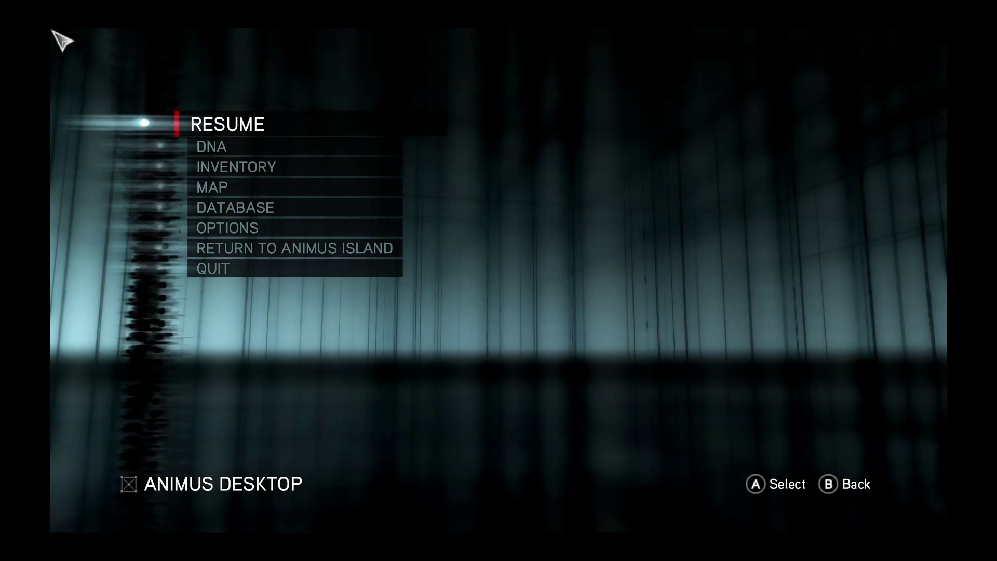
Switch from the paused game to Cheat Engine and close it.
key("alt+Tab")
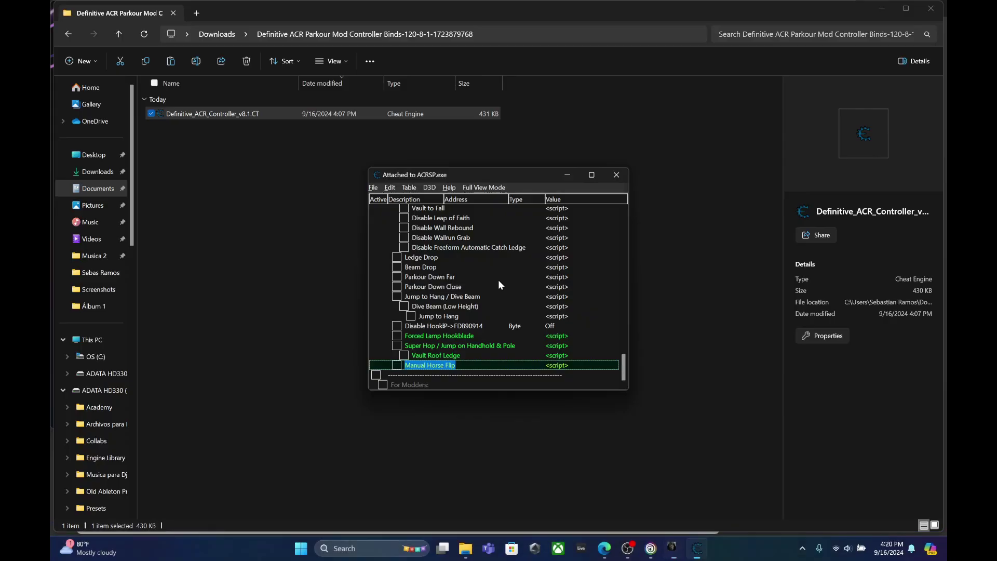
left_click(617, 175)
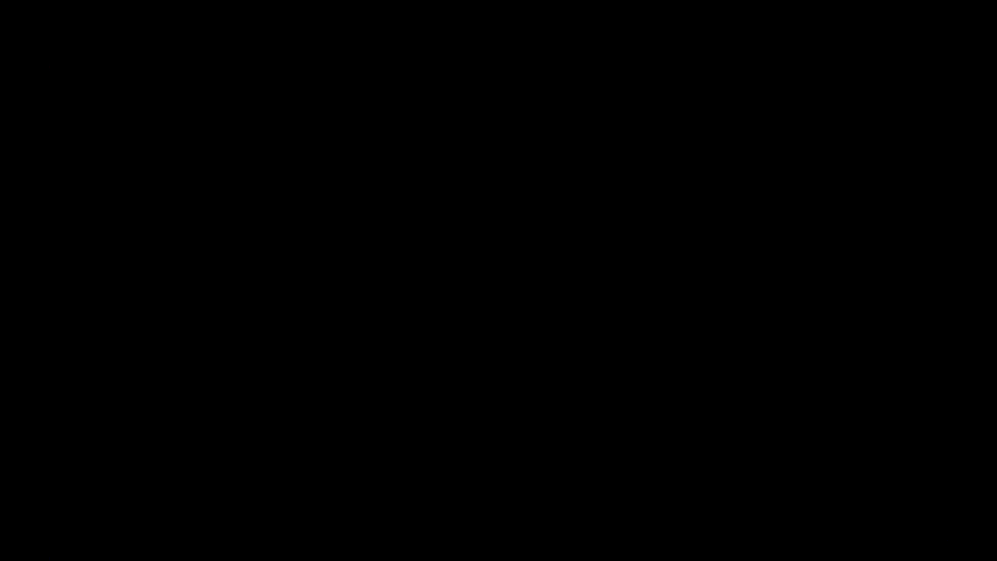
Quit the Assassin's Creed Revelations session from the Animus Desktop and exit to the main menu.
key("Down")
key("Down")
key("Down")
key("Down")
key("Down")
key("Down")
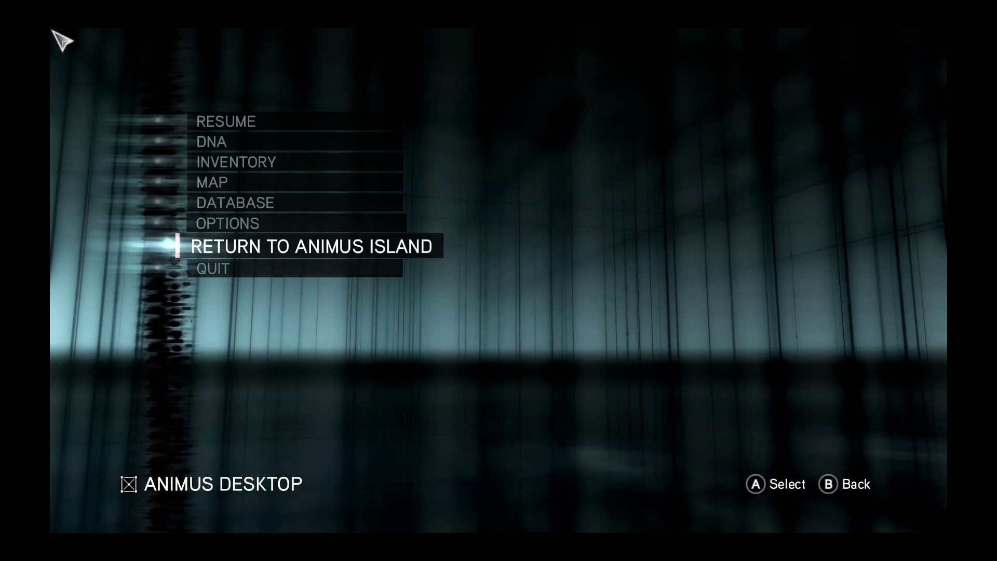
key("Return")
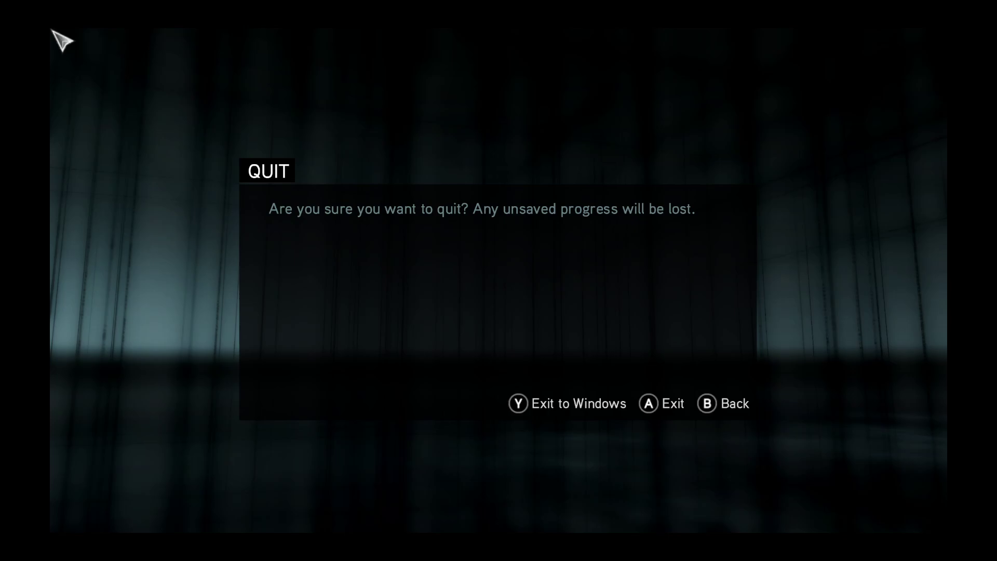
key("Return")
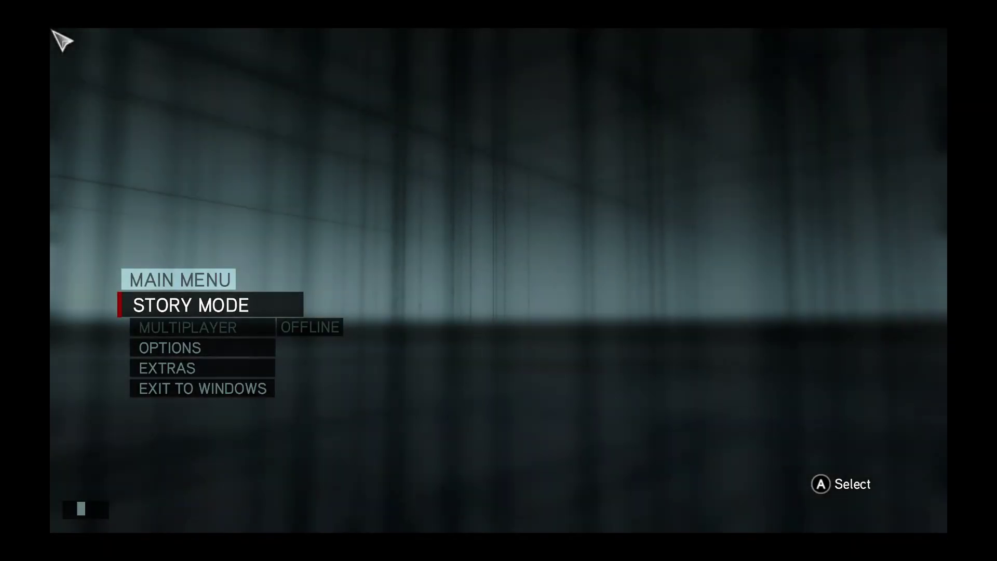
Exit Assassin's Creed Revelations to Windows and close the Ubisoft Connect save-synchronization window.
key("Down")
key("Down")
key("Down")
key("Return")
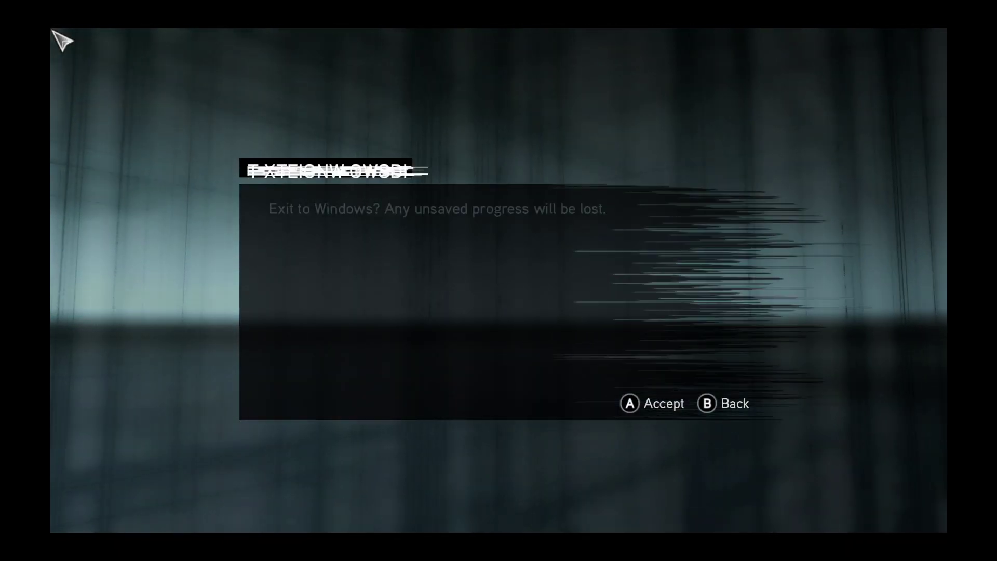
key("Return")
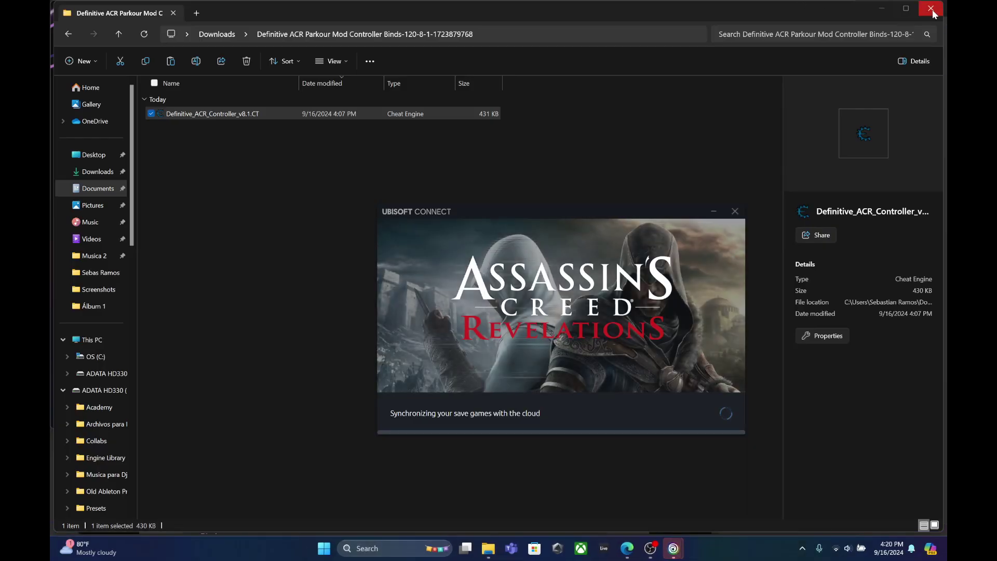
left_click(737, 211)
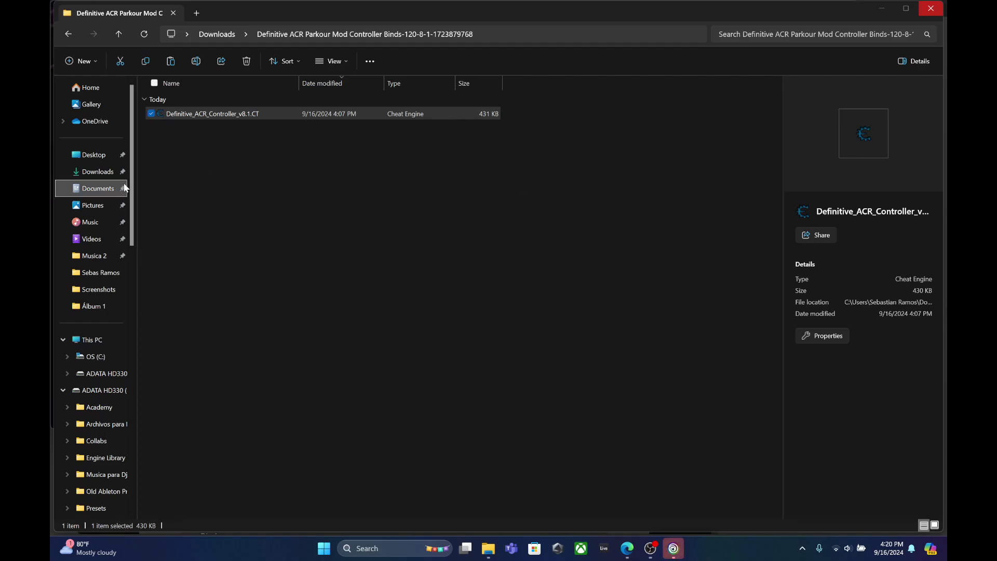
Close the File Explorer window with the mod folder, dismiss the Star Wars Outlaws advertisement and close Ubisoft Connect.
key("alt+Tab")
key("alt+Tab")
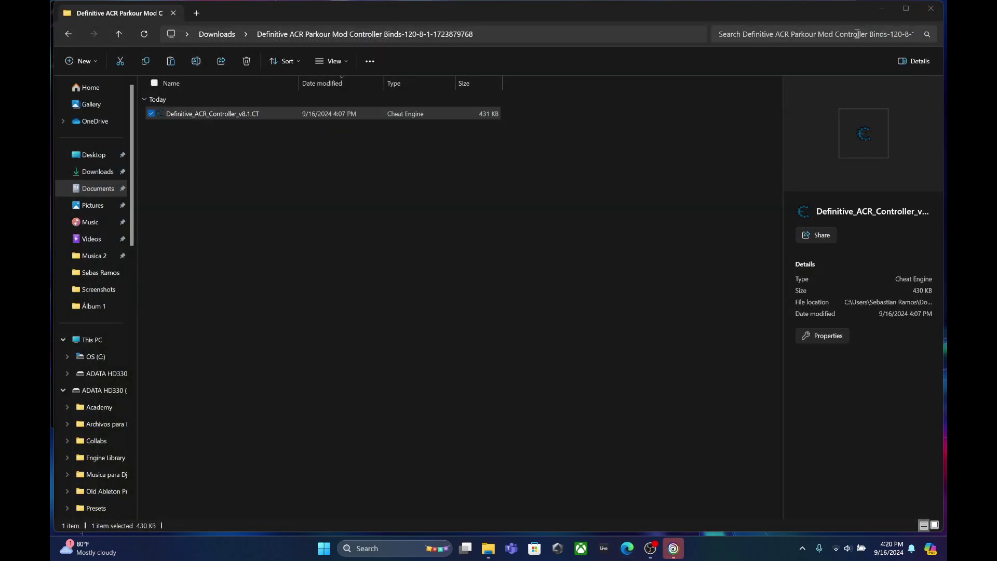
left_click(934, 14)
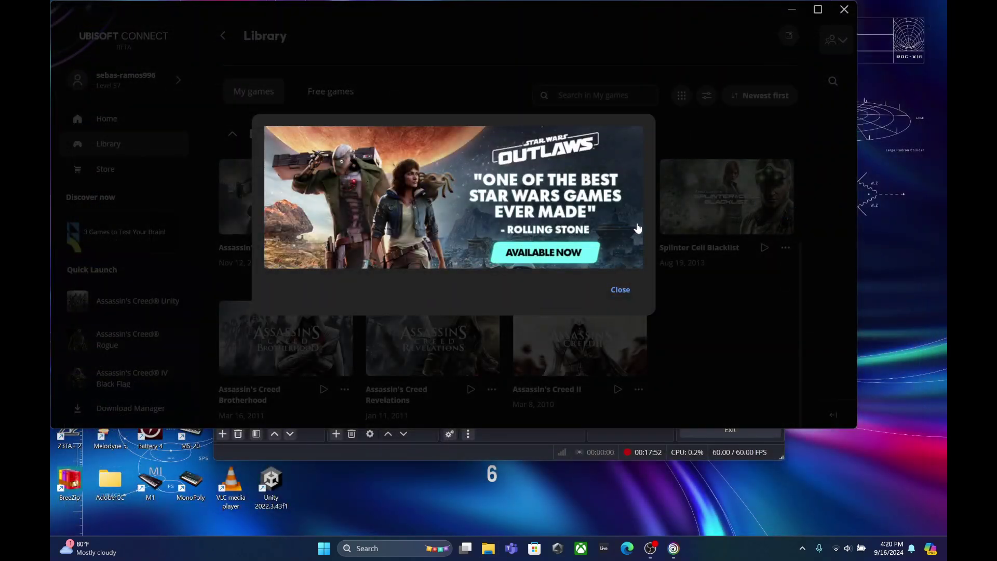
left_click(623, 289)
left_click(843, 8)
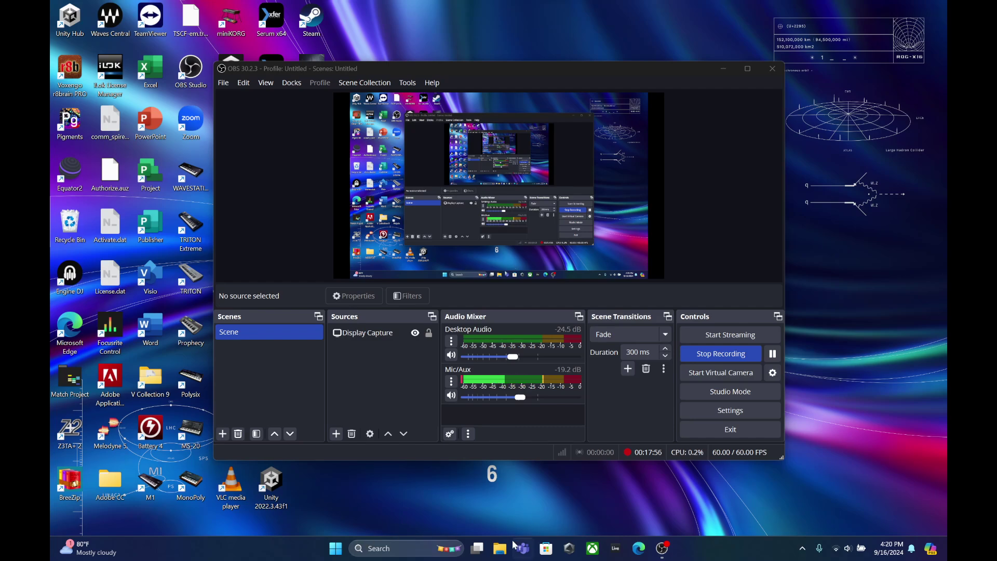
Open the list of installed apps in Windows Settings.
left_click(336, 548)
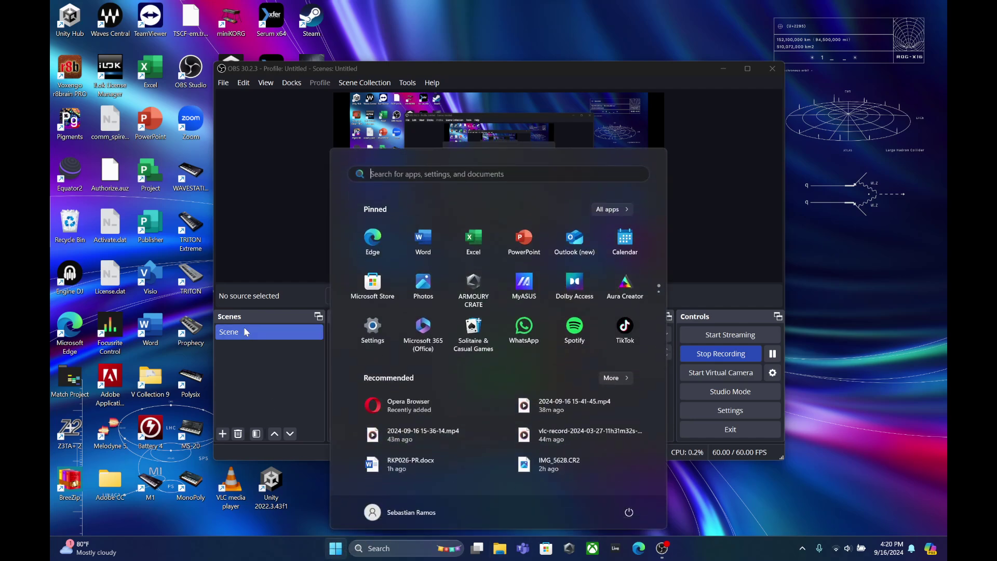
left_click(373, 327)
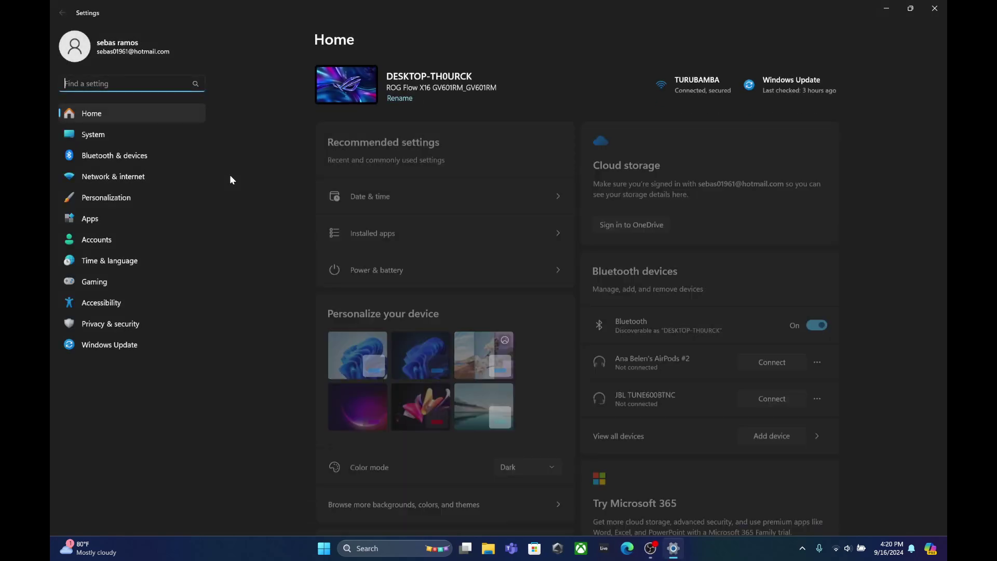
left_click(148, 218)
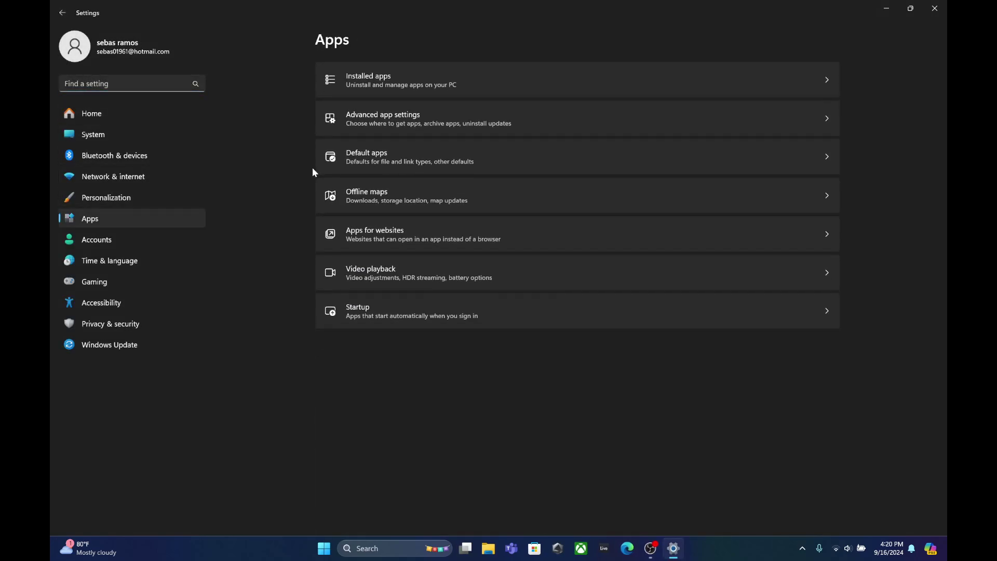
left_click(396, 85)
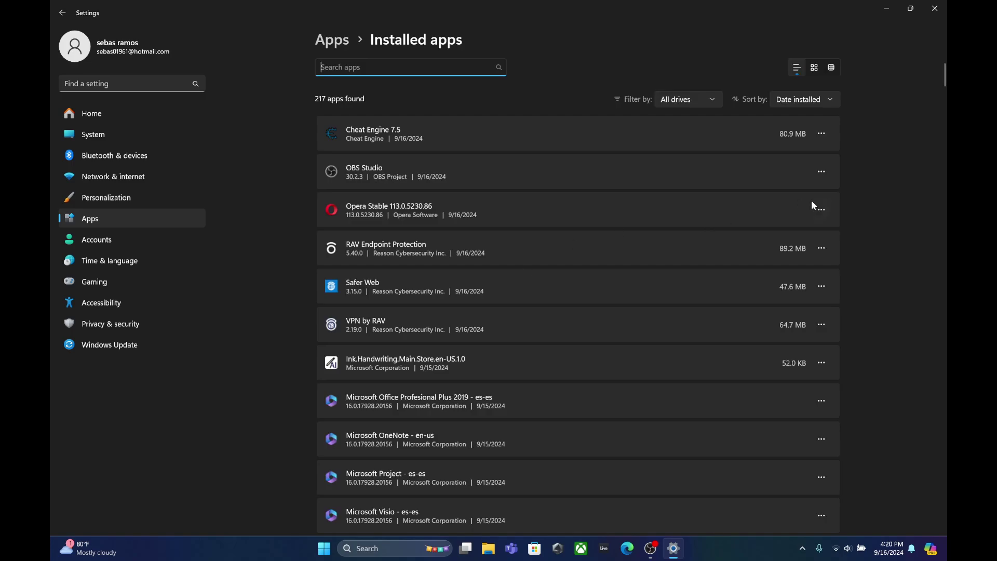
Uninstall Opera Stable 113.0.5230.86 without deleting its user data, and close the Opera uninstall web page and Windows Settings.
left_click(821, 209)
left_click(737, 253)
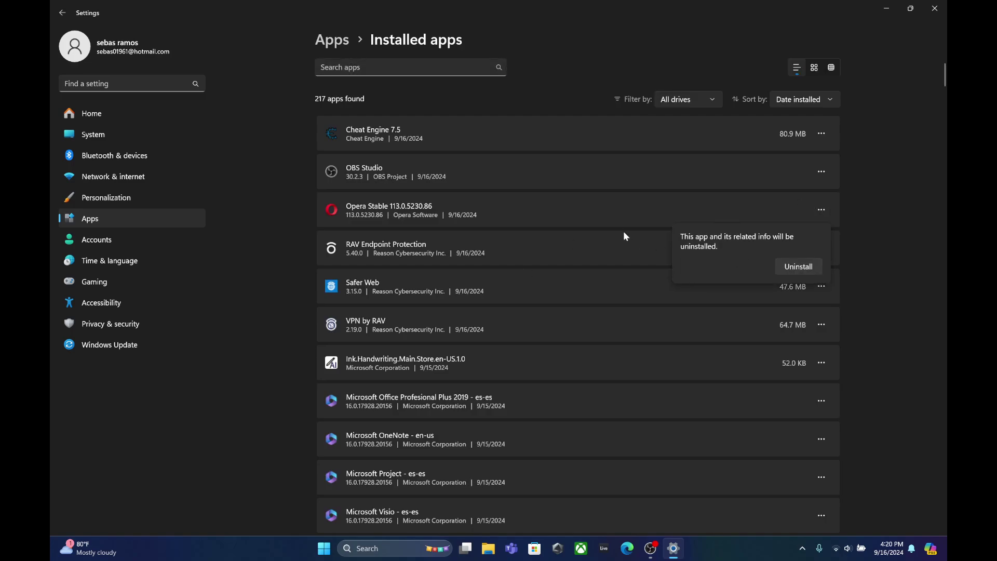
left_click(818, 269)
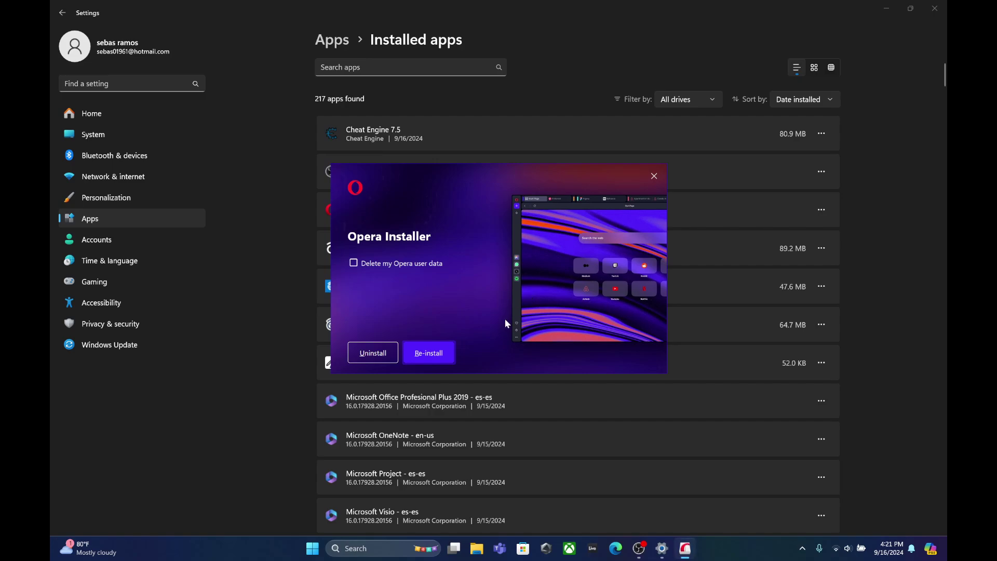
left_click(386, 352)
left_click(539, 314)
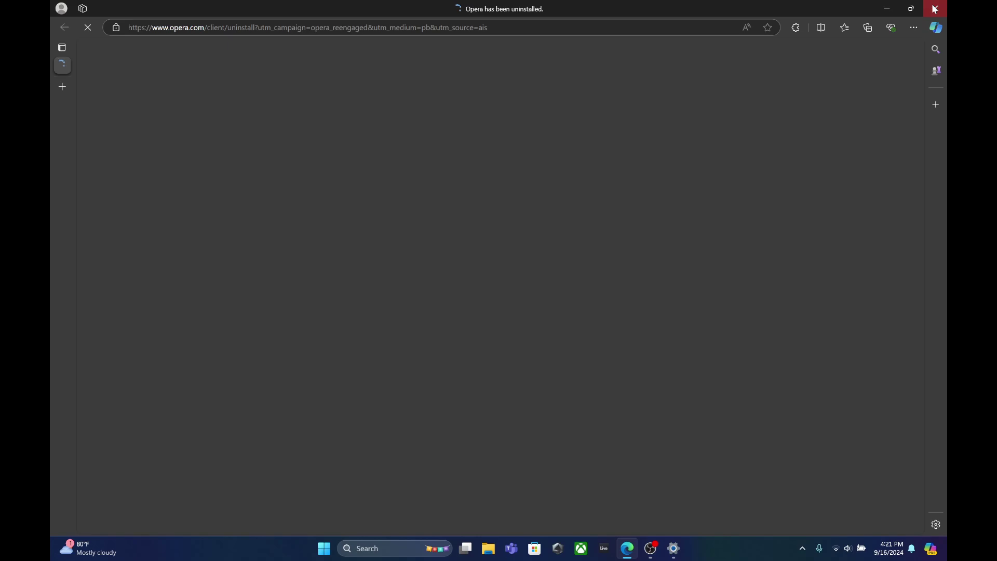
left_click(936, 8)
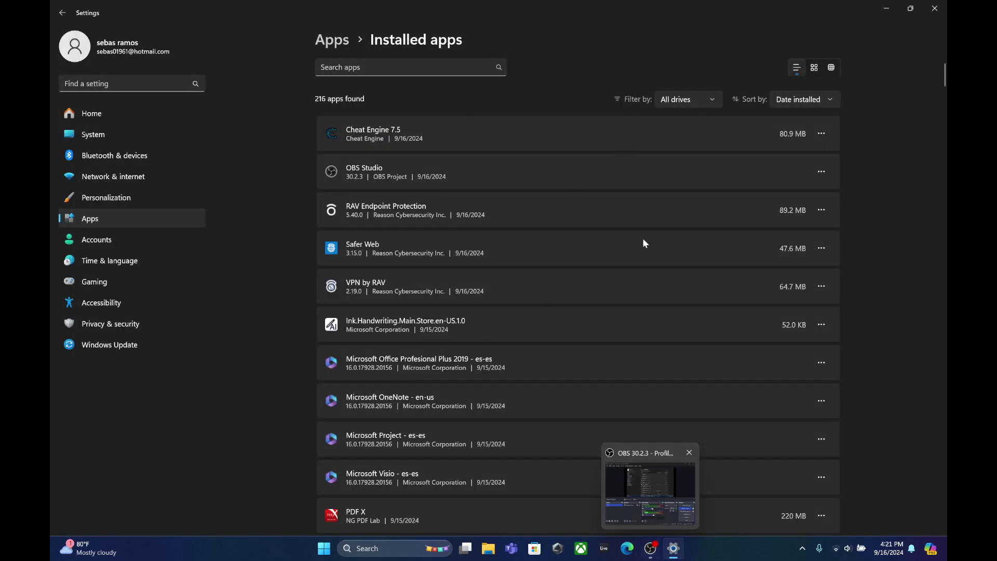
left_click(935, 8)
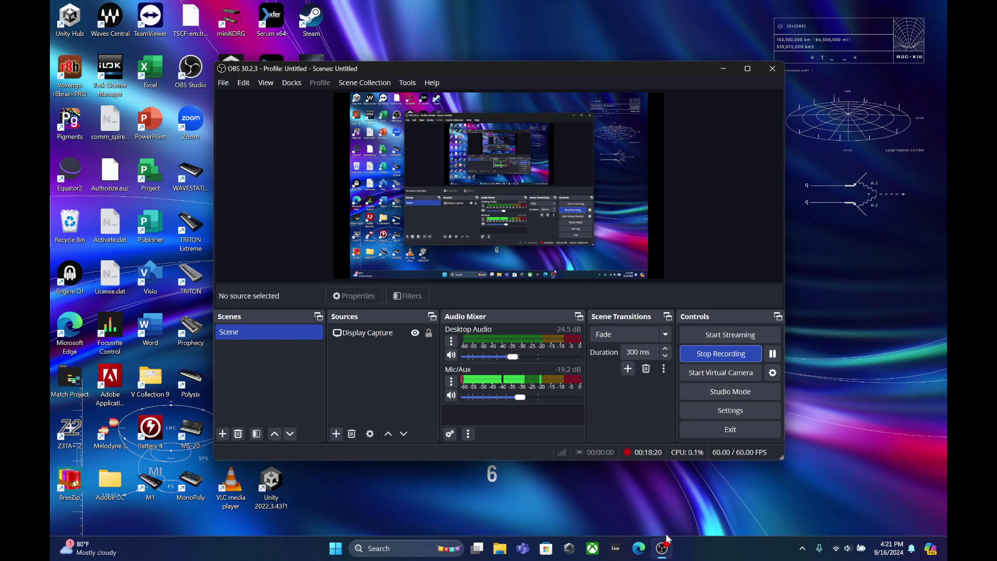